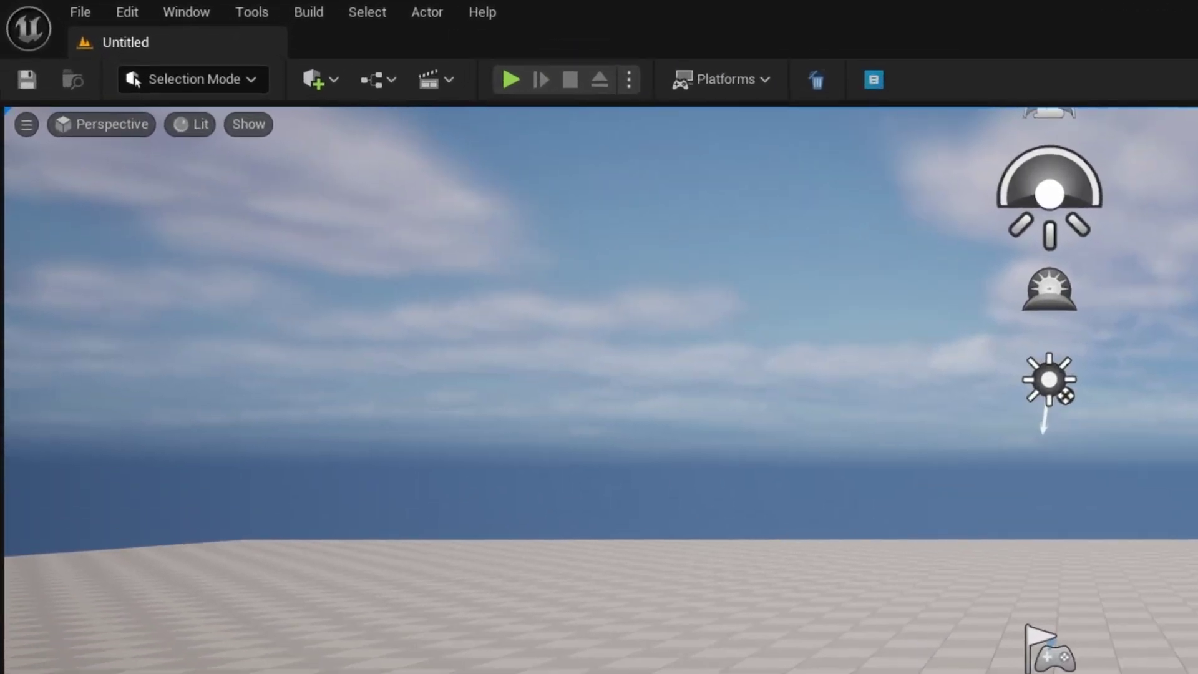
Step: Search the Plugins browser for 'pcg' to confirm the PCG Framework plugin is enabled
left_click(133, 14)
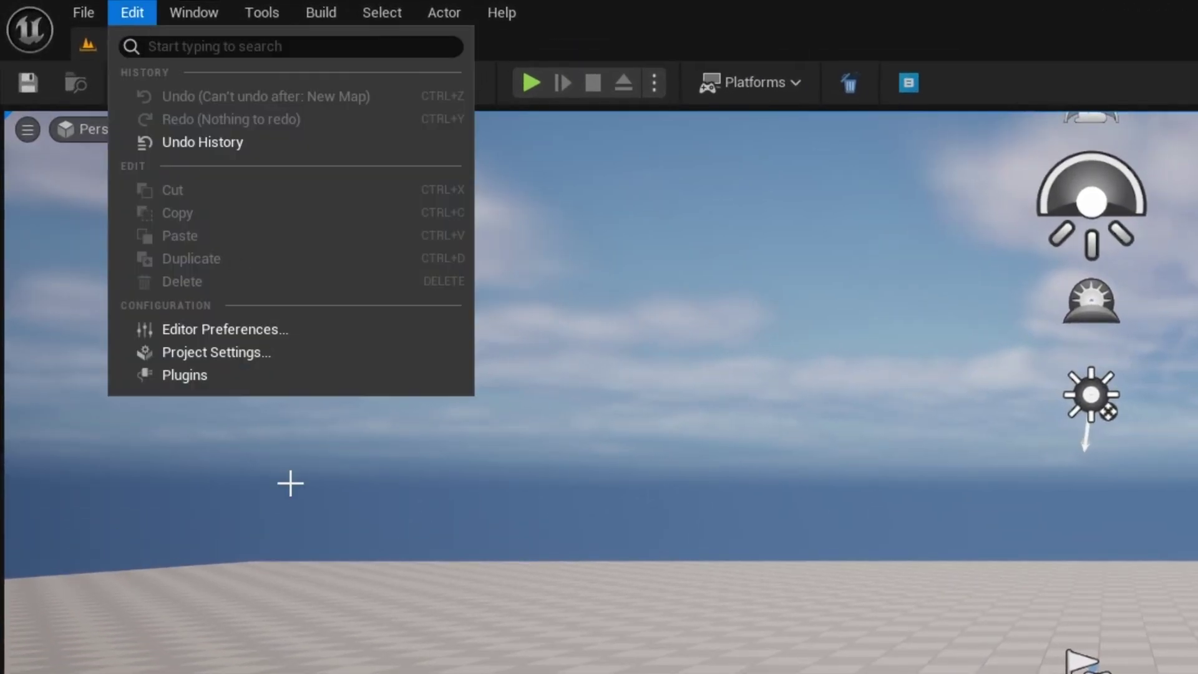
left_click(230, 376)
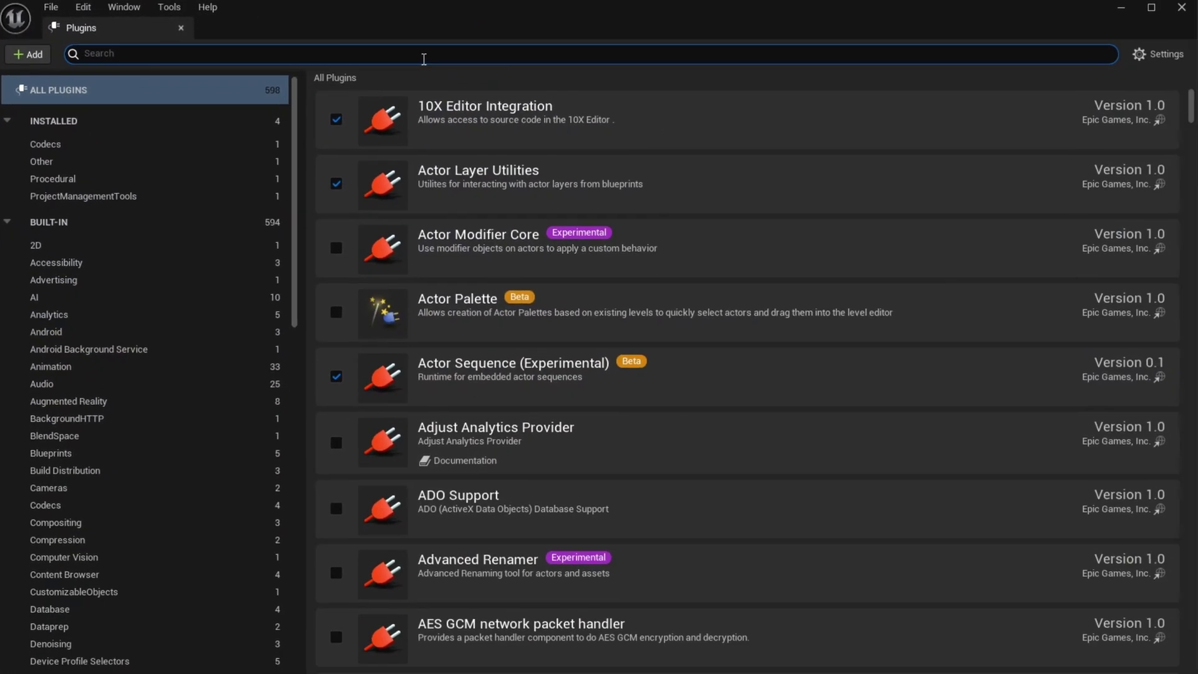
type("pcg")
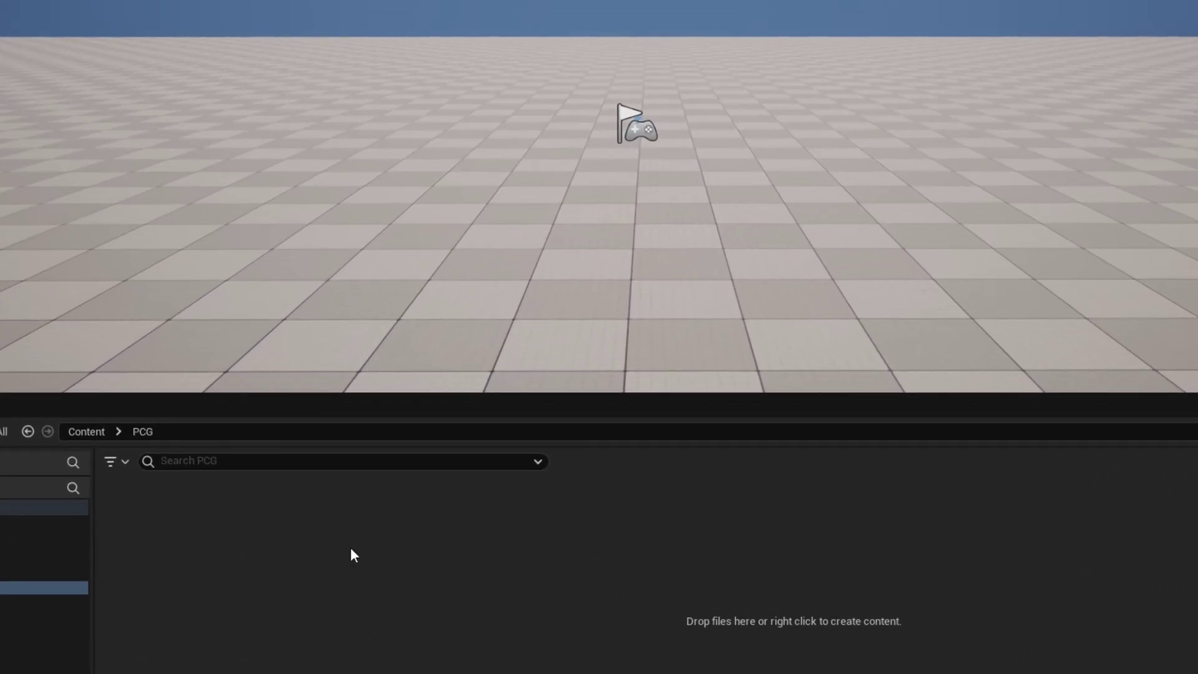
Step: Create an Actor Blueprint class named BP_Platform in the PCG folder
right_click(350, 548)
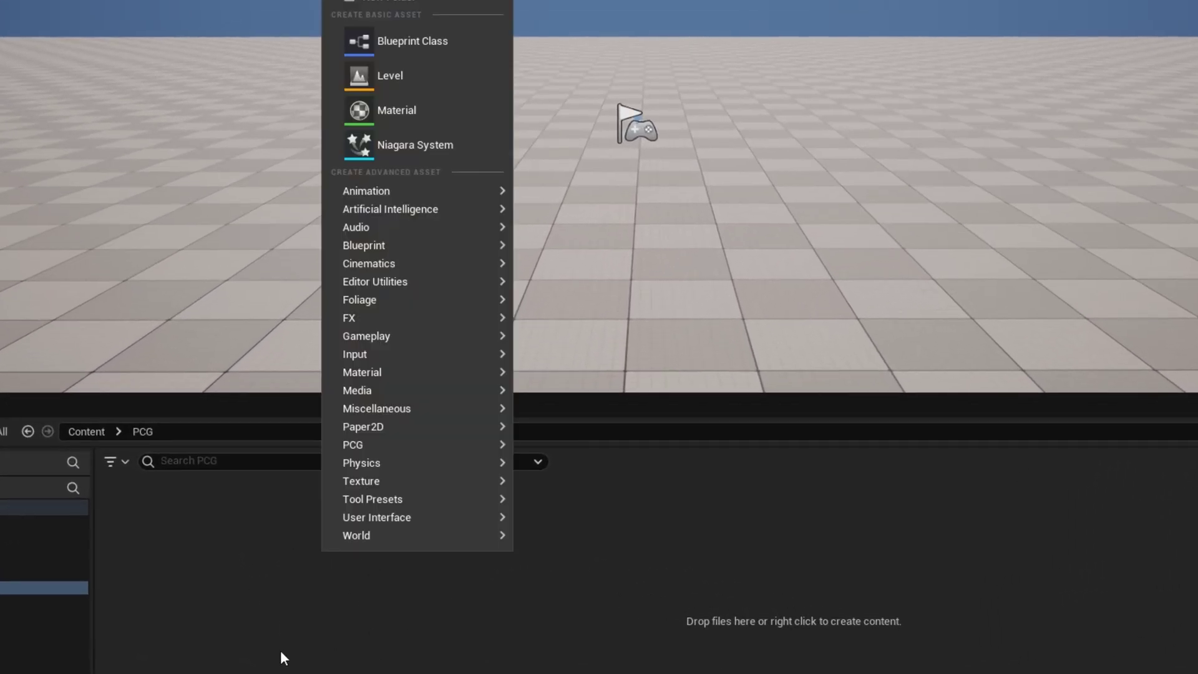
left_click(446, 42)
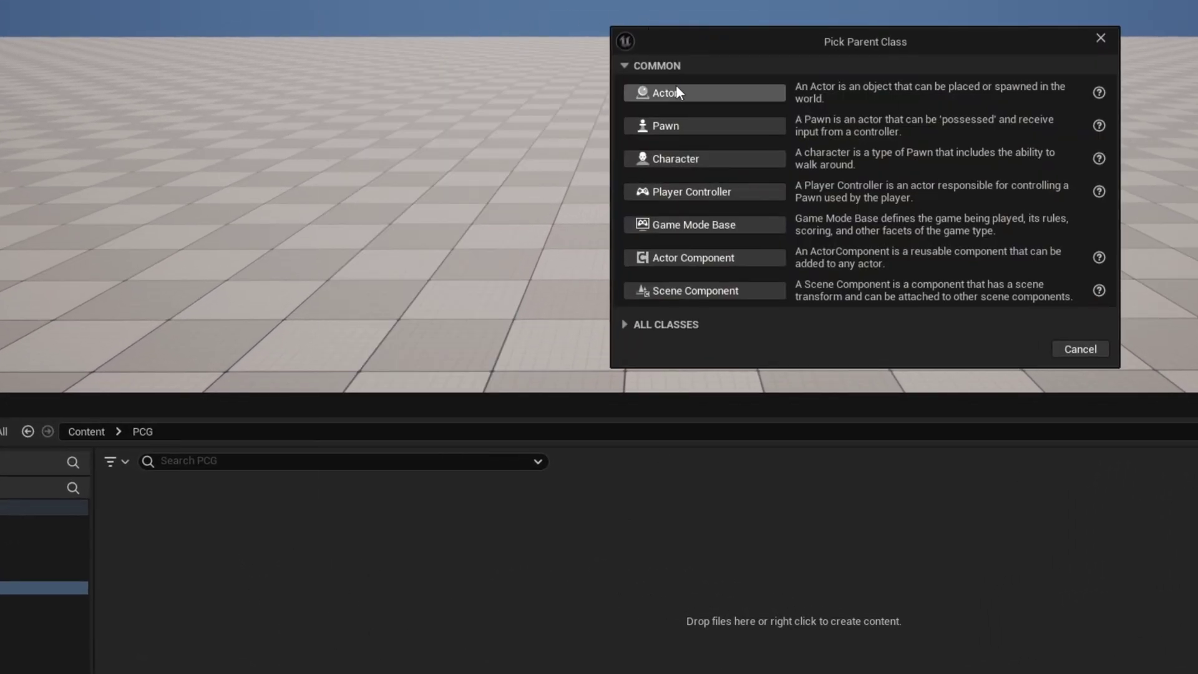
left_click(677, 91)
type("B")
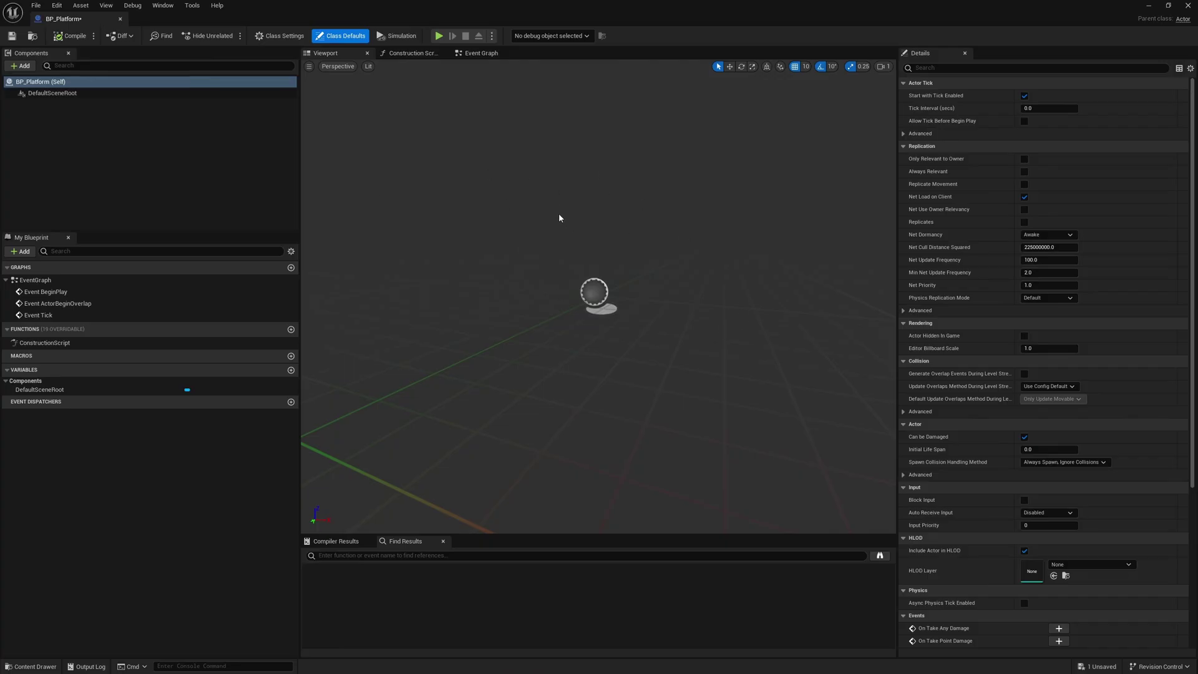
Step: Add a Cube component and scale it to 5, 5, 0.2 as a flat plate
left_click(21, 65)
type("c")
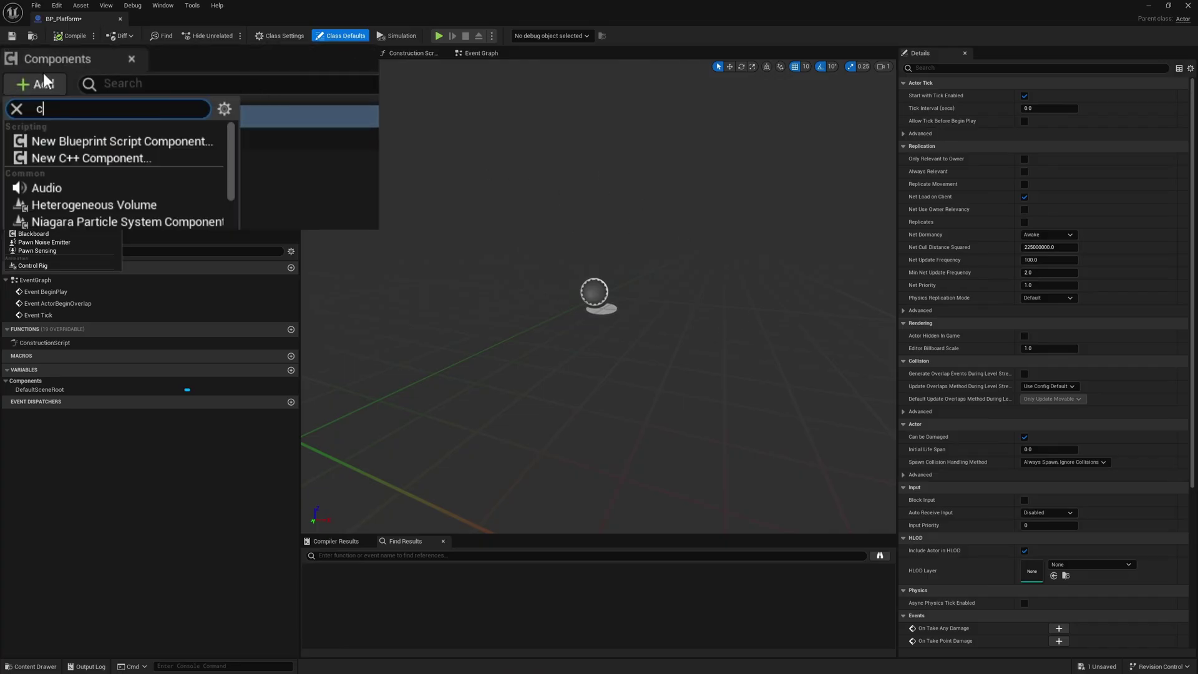
type("ube")
key("Return")
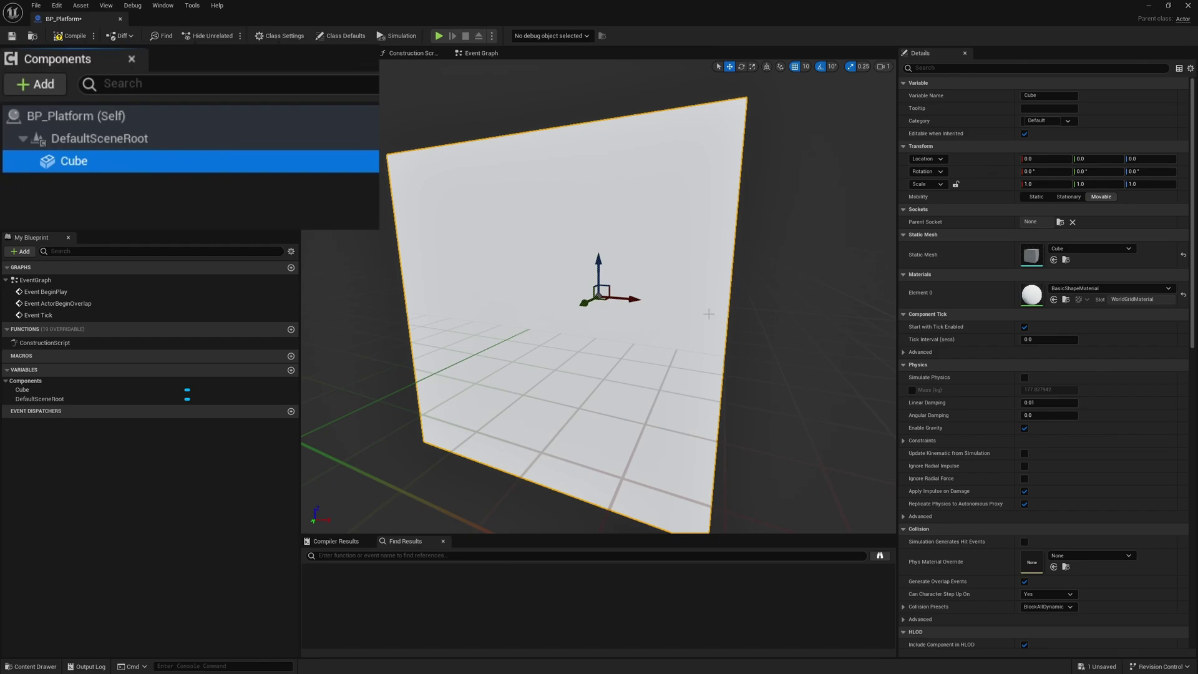
left_click(1047, 184)
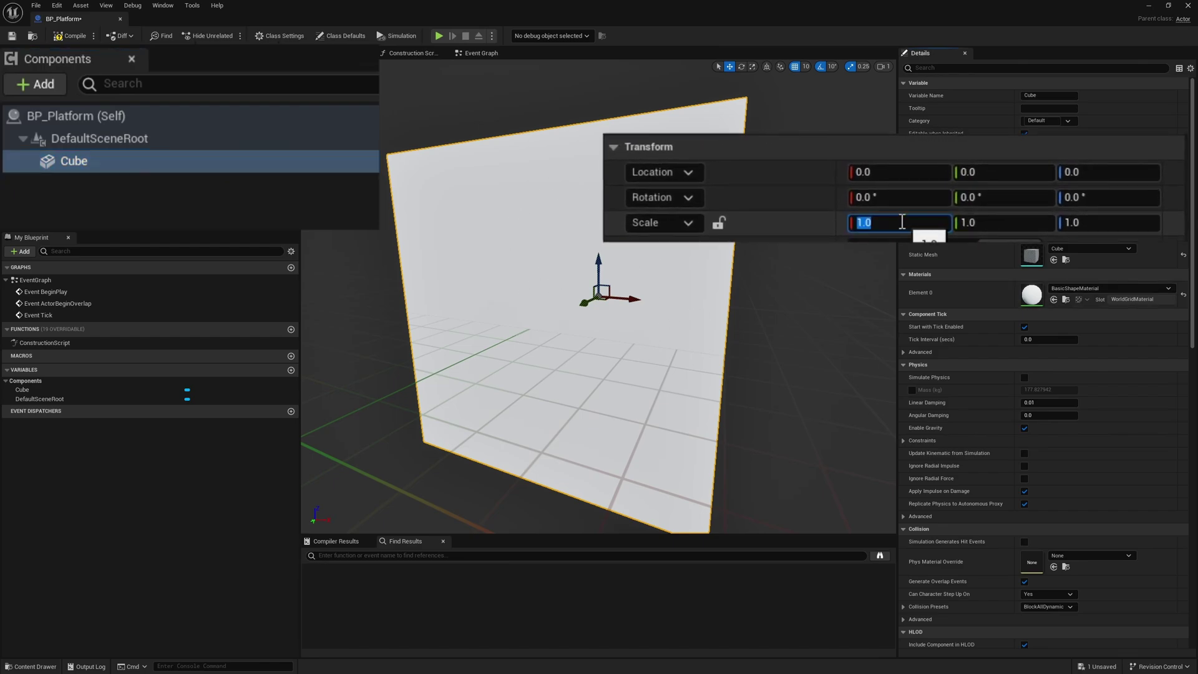
type("5")
key("Tab")
type("5")
key("Tab")
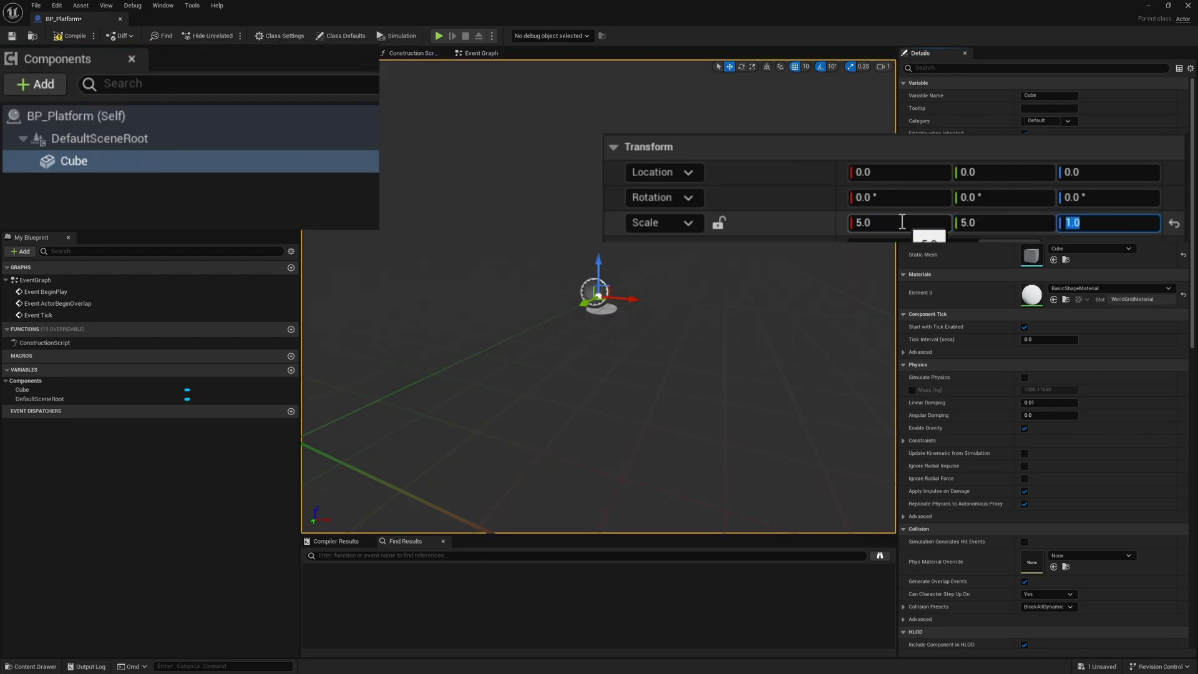
type("0.2")
key("Return")
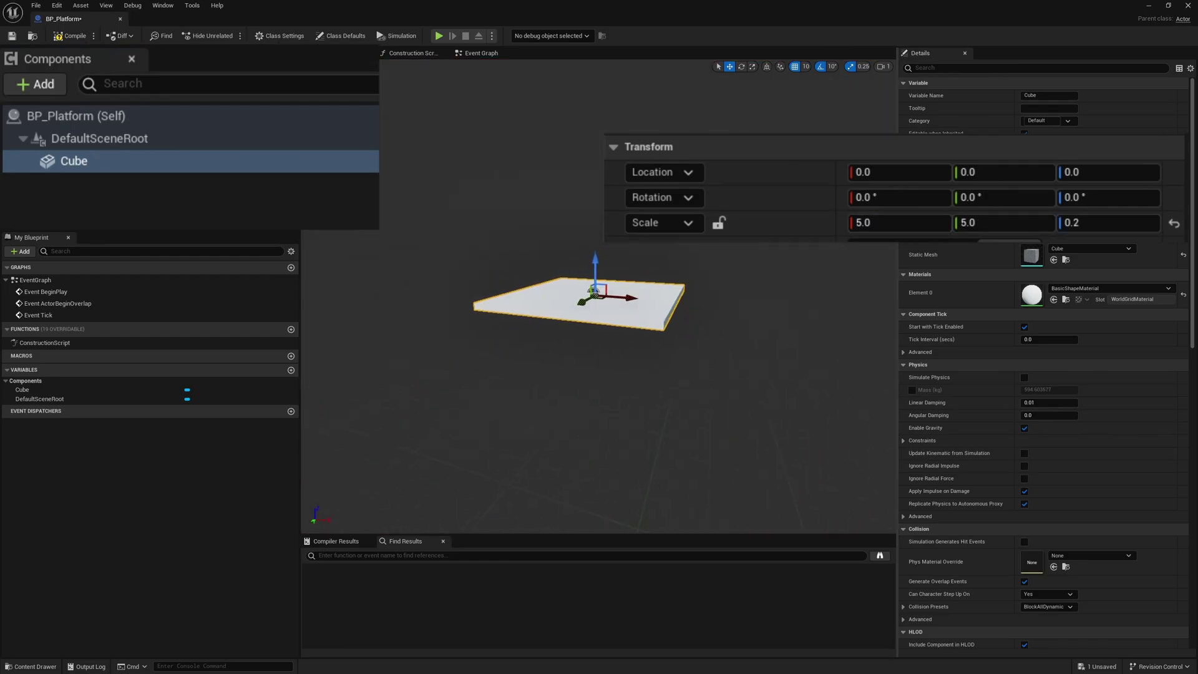
key("w")
right_click_drag(599, 297, 628, 303)
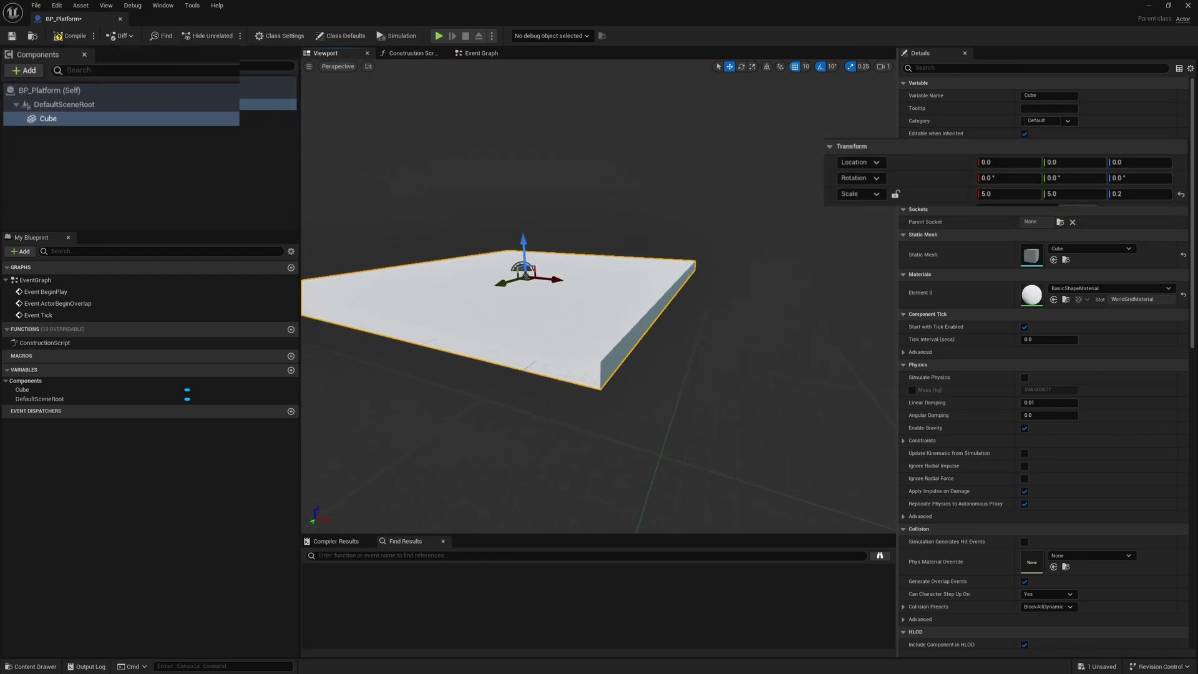
Step: Turn on Show Engine Content so engine materials are listed
left_click(1083, 288)
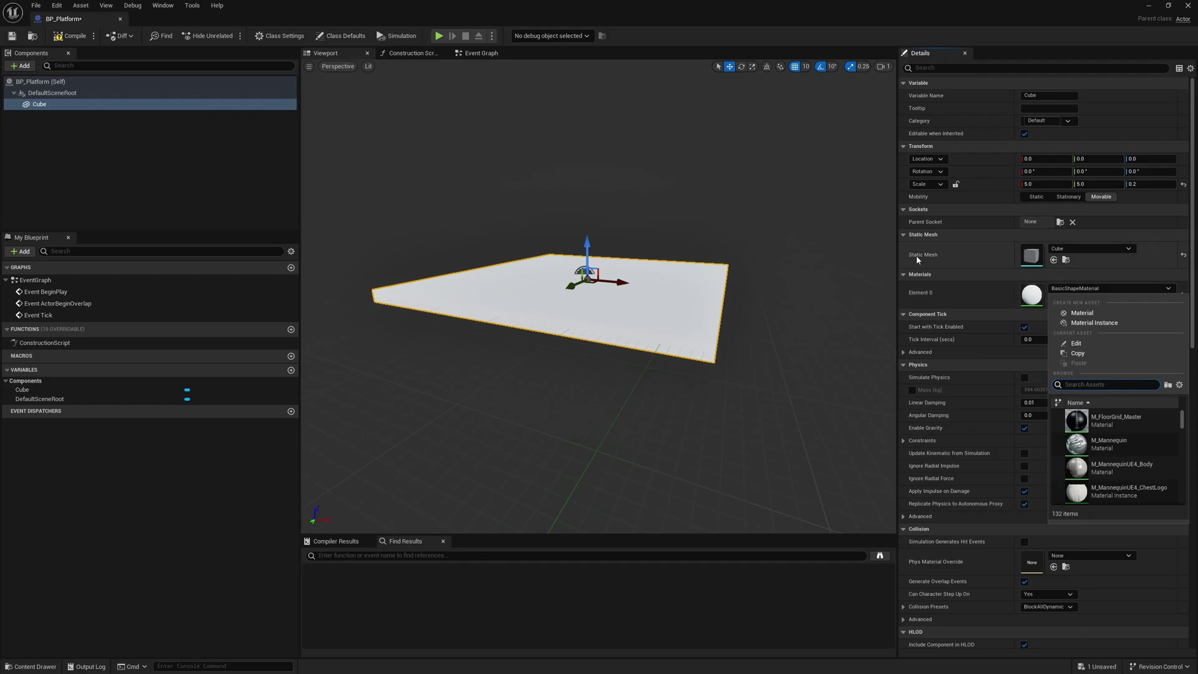
type("basic")
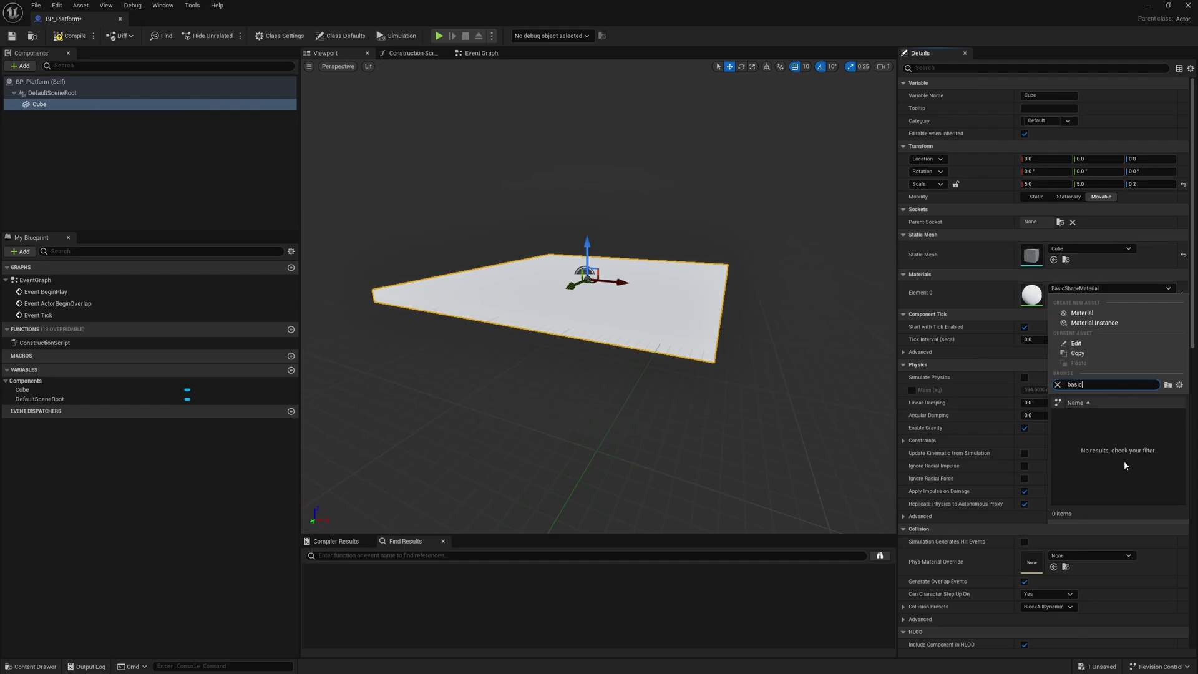
left_click_drag(973, 13, 690, 74)
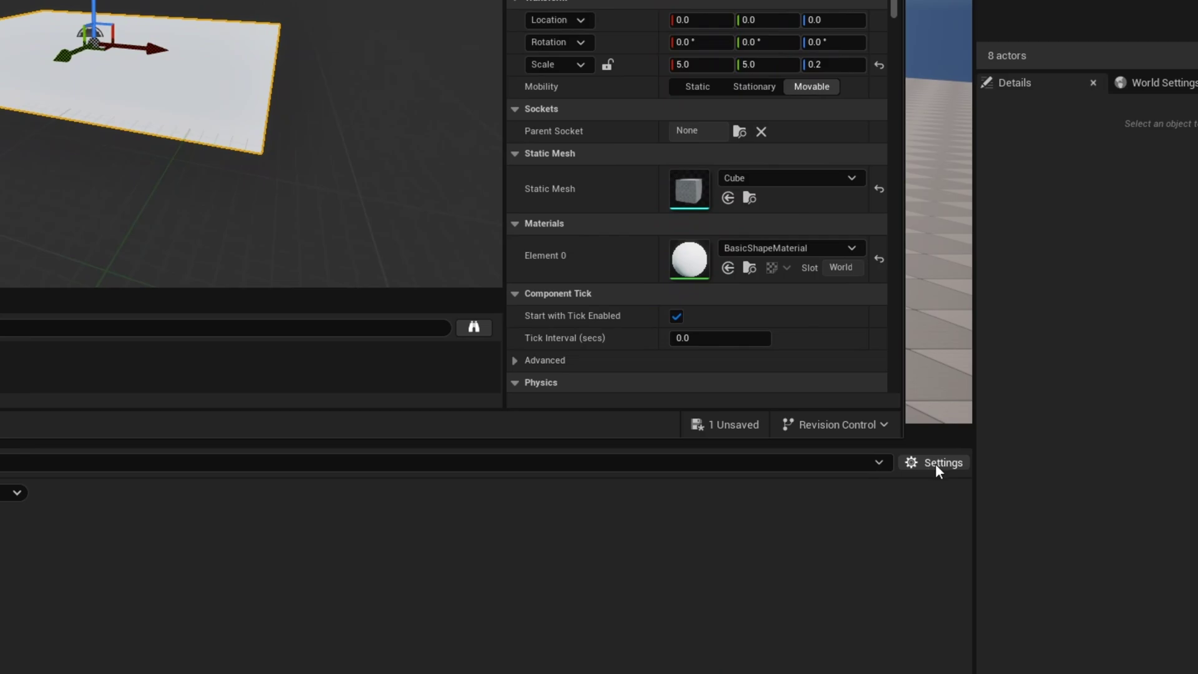
left_click(935, 463)
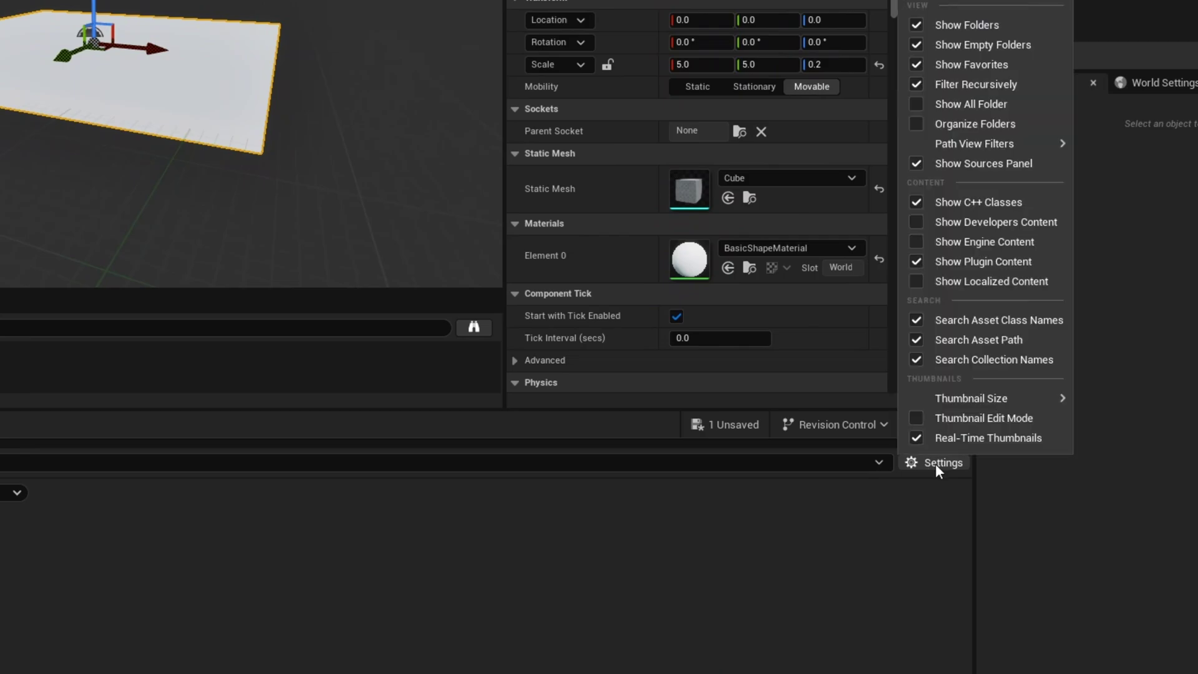
left_click(914, 242)
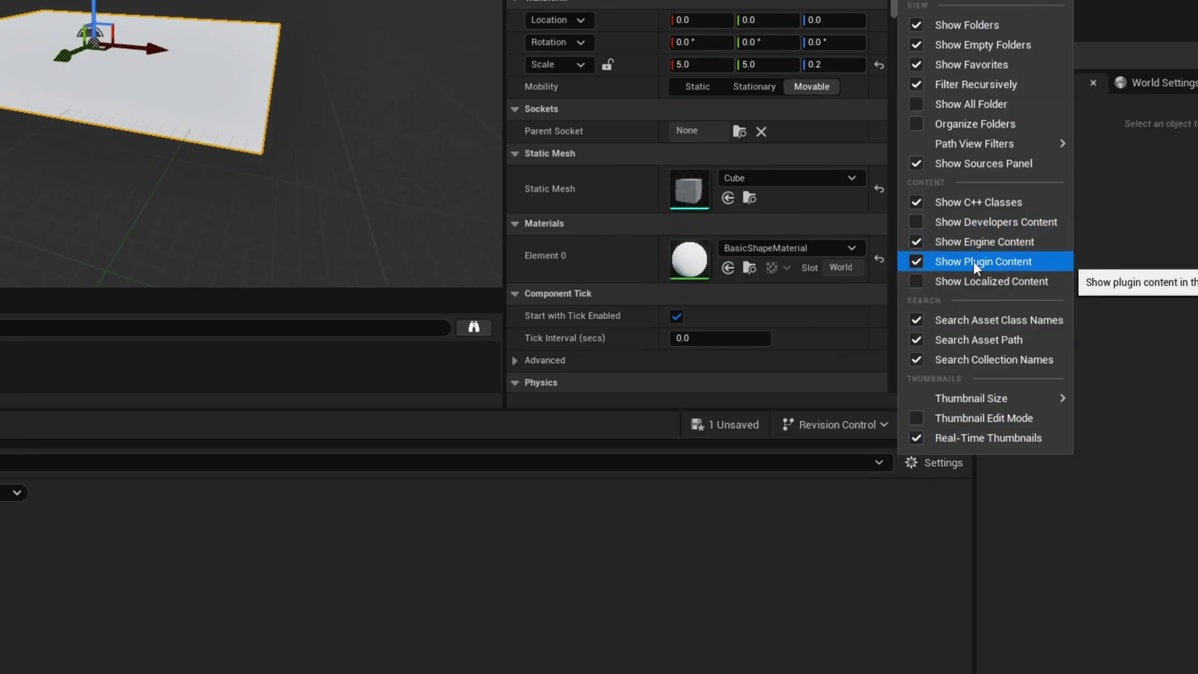
Step: Assign the BasicAsset01 material to the cube's Element 0
left_click(793, 253)
type("basic")
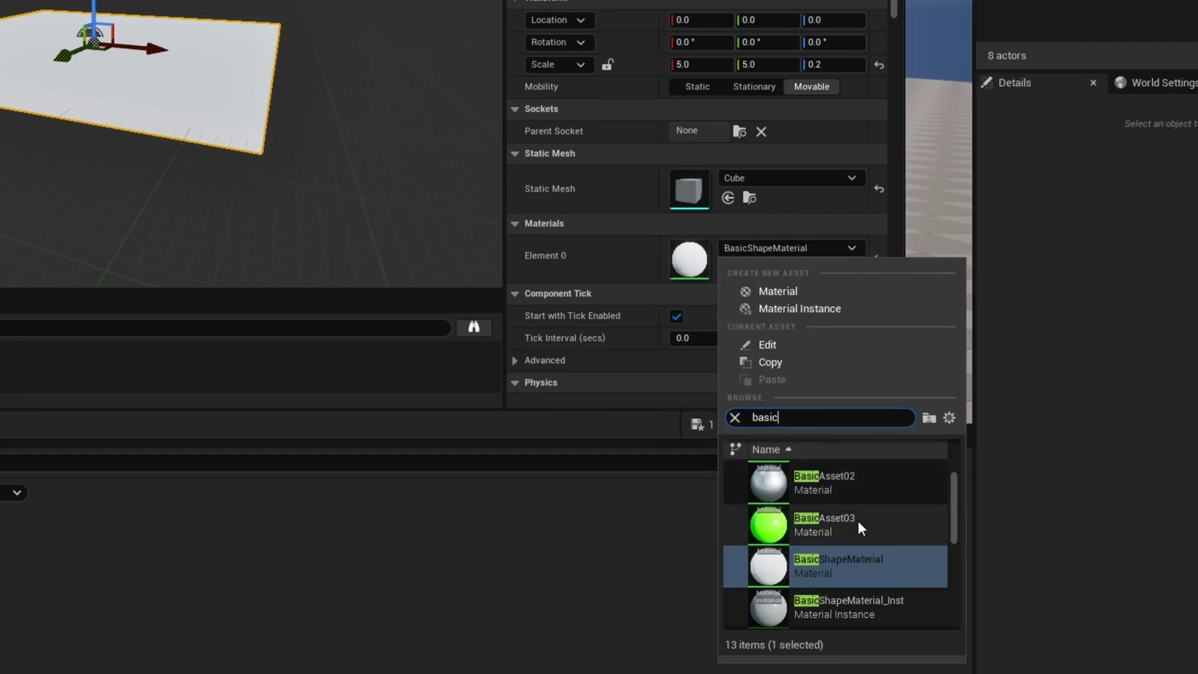
scroll(847, 572, "up", 1)
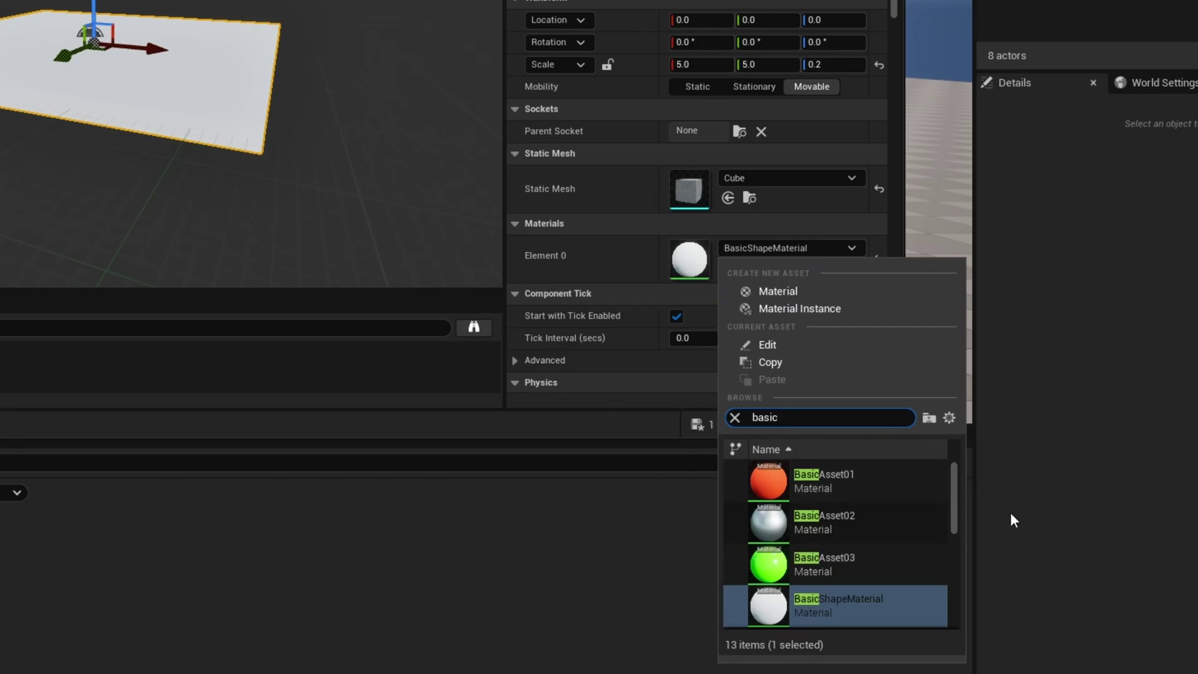
left_click(824, 486)
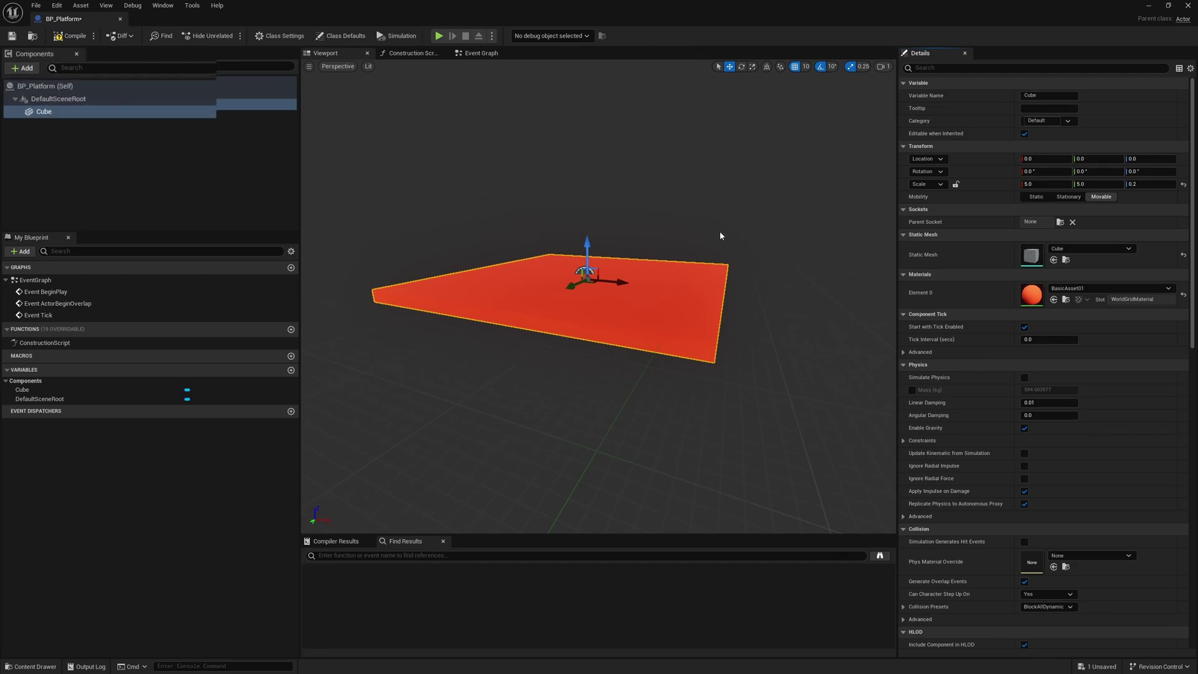
Step: Add a Box Collision component positioned at Z 100
left_click(21, 65)
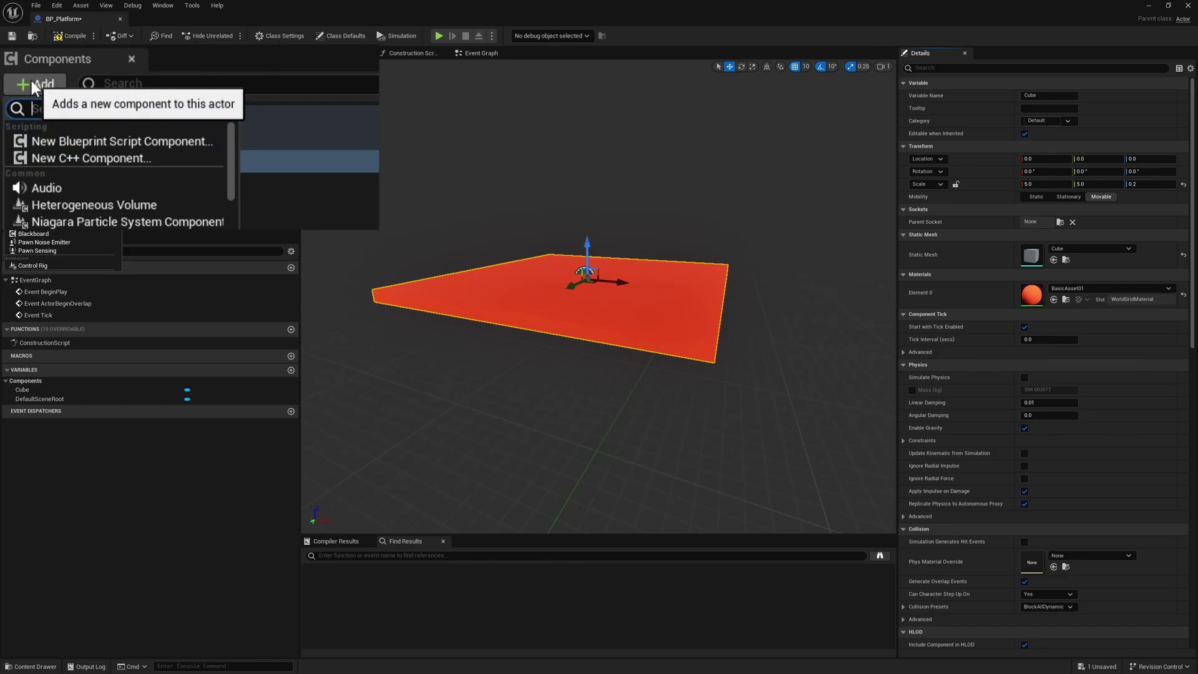
type("box")
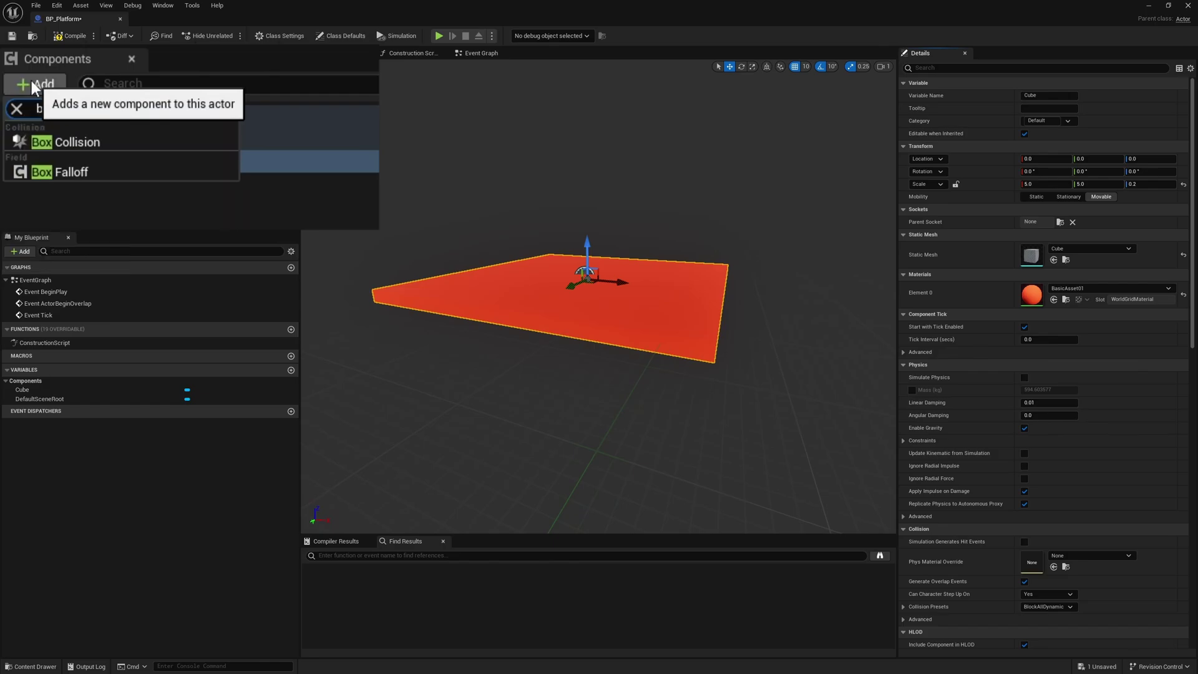
left_click(69, 142)
left_click(1143, 158)
type("10")
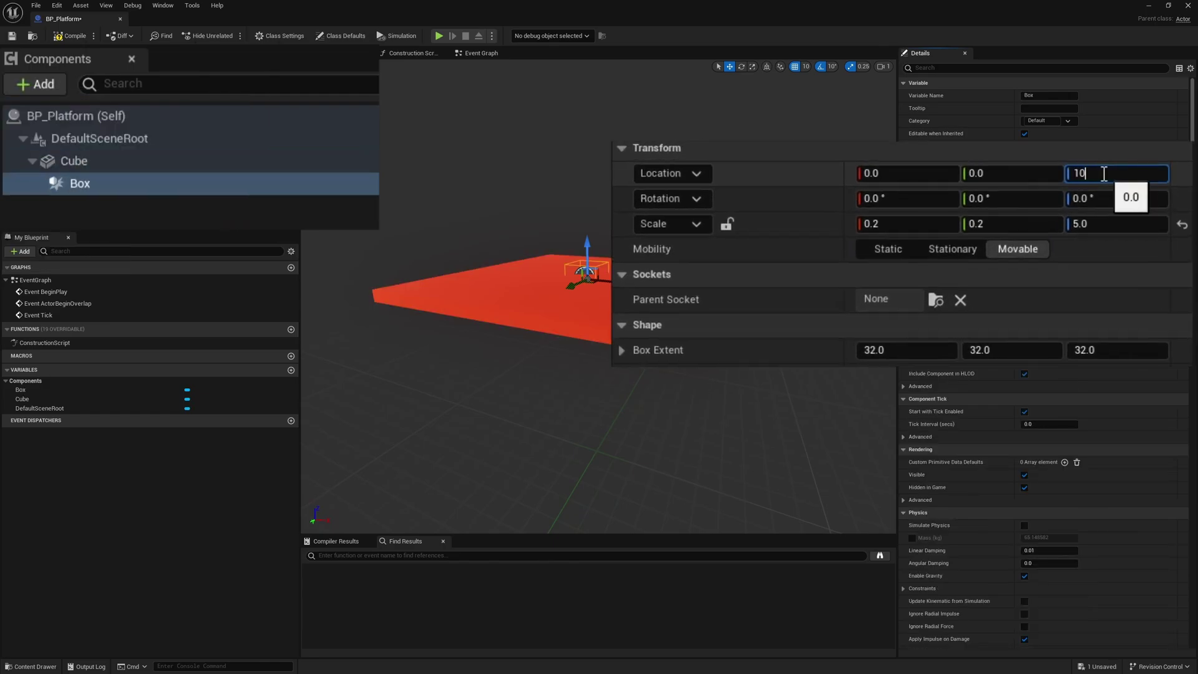
type("0")
key("Return")
Step: Set the box extent to 250, 250, 100
left_click(907, 354)
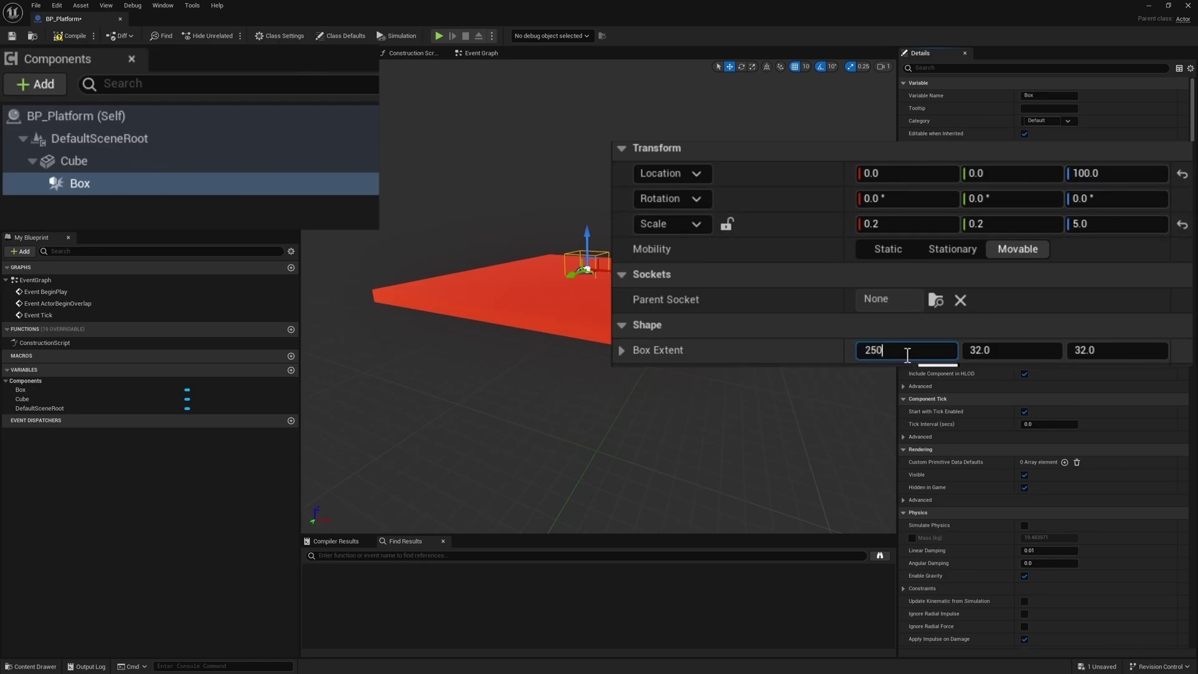
type("250")
key("Tab")
type("25")
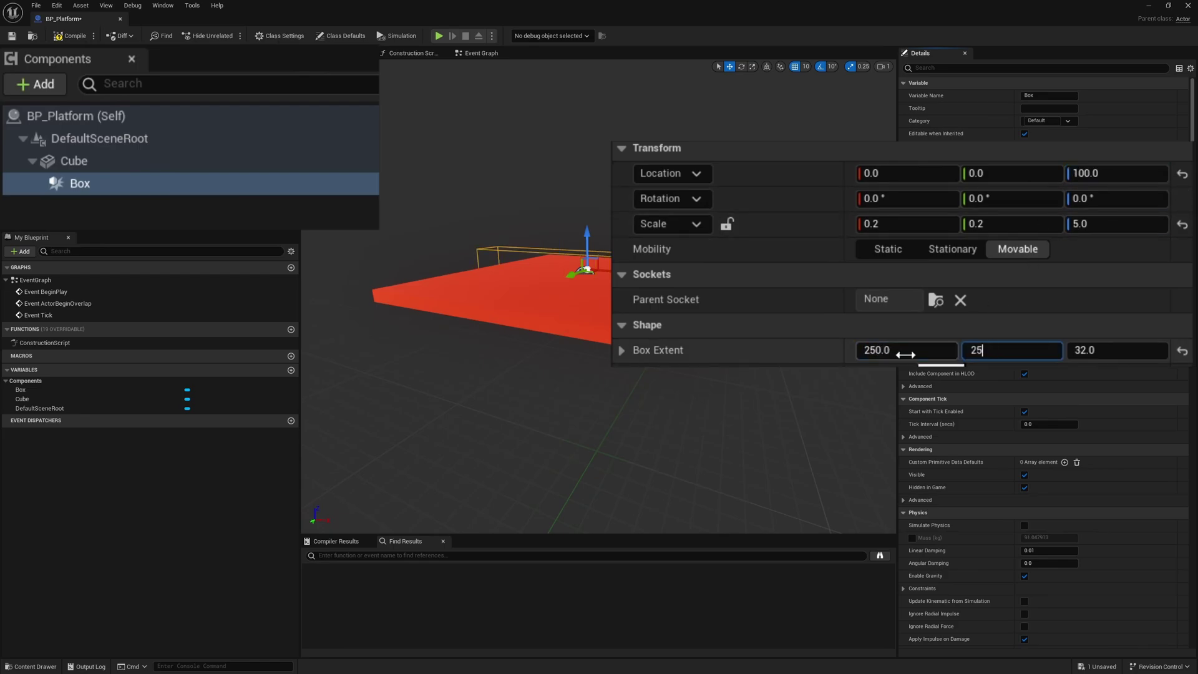
type("0")
key("Tab")
type("100")
key("Return")
left_click(81, 181)
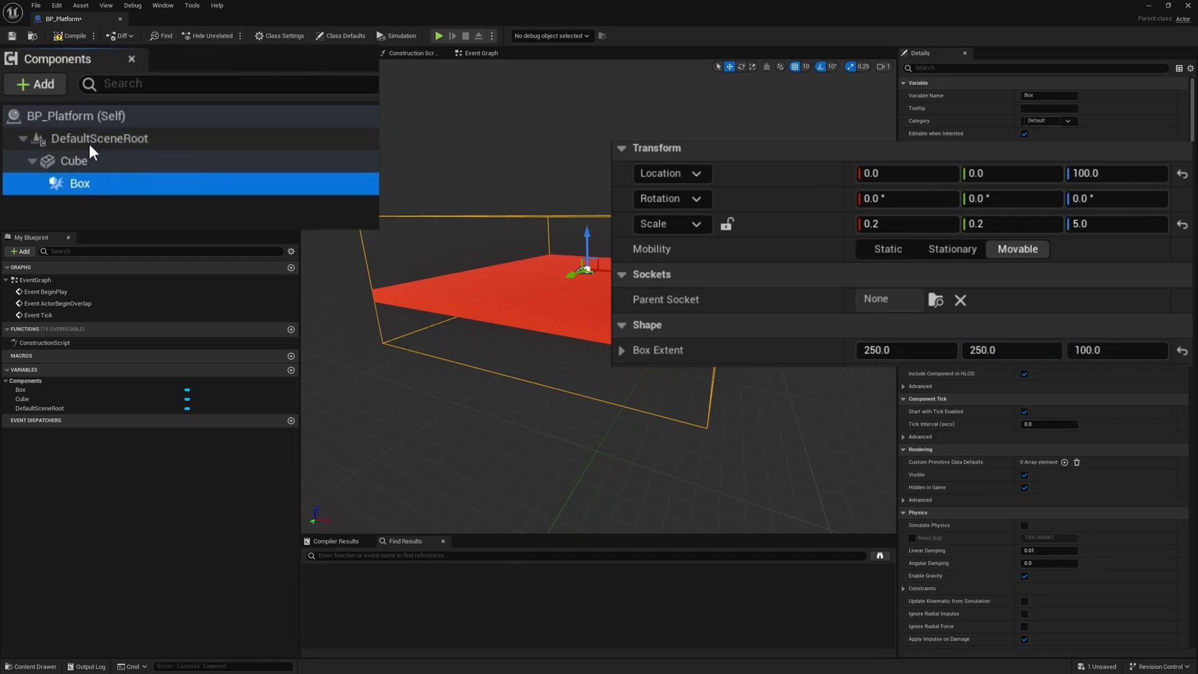
Step: Attach the Box under DefaultSceneRoot and set its Z location to 100
left_click_drag(84, 186, 103, 136)
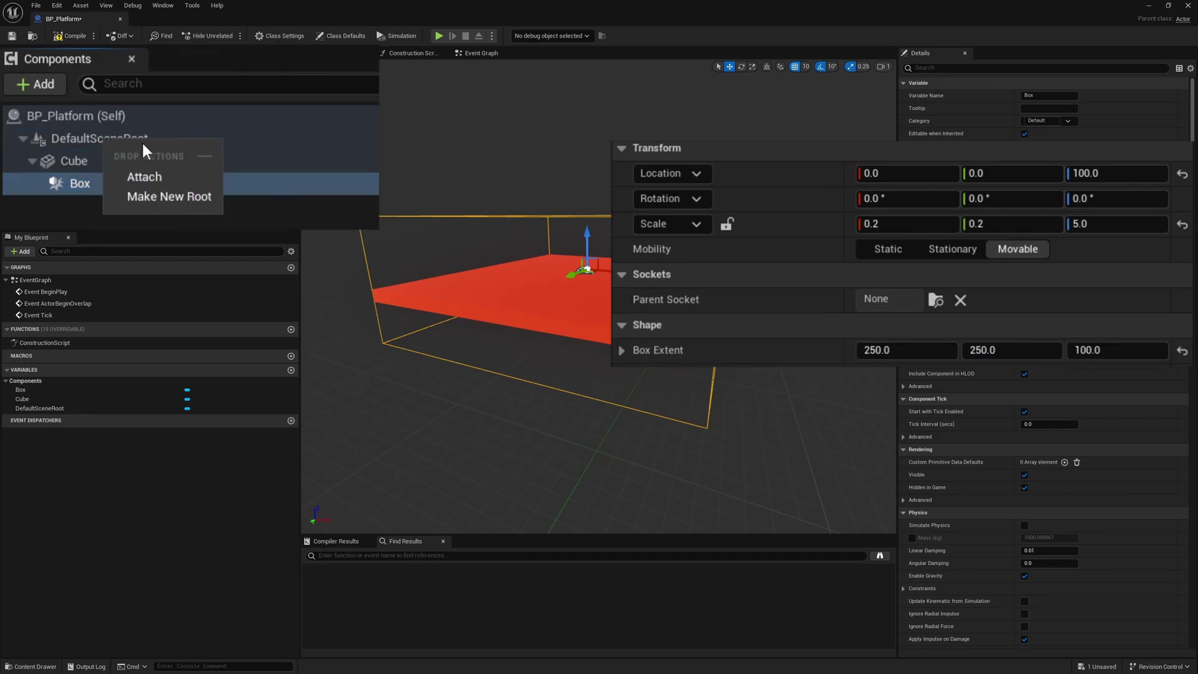
left_click(160, 176)
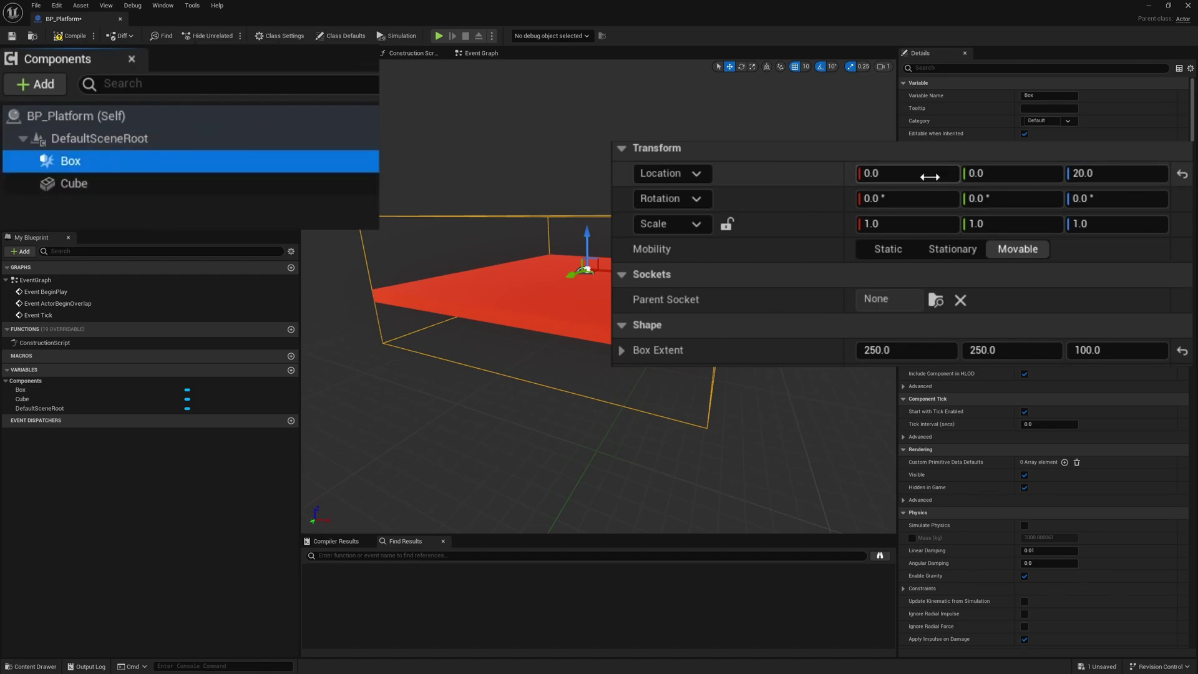
left_click(1131, 168)
type("1")
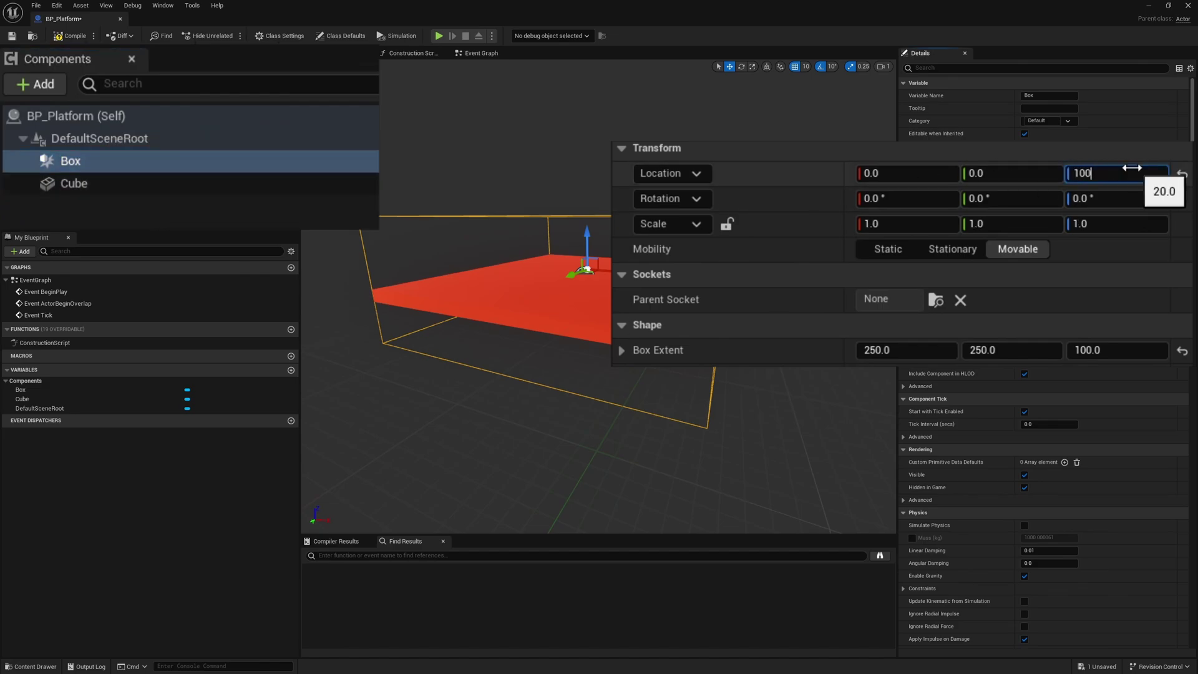
key("Return")
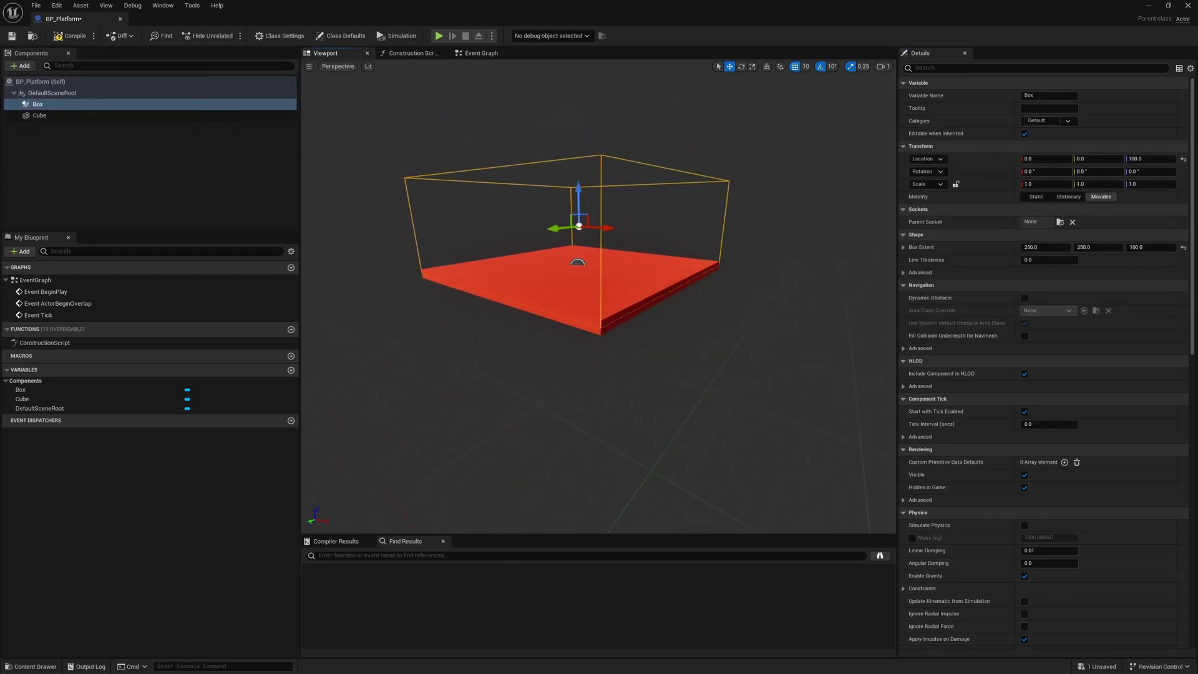
Step: Place a BP_Platform instance on the level floor
mouse_move(714, 363)
right_mouse_down()
mouse_move(774, 363)
mouse_move(743, 341)
mouse_move(714, 362)
right_mouse_up()
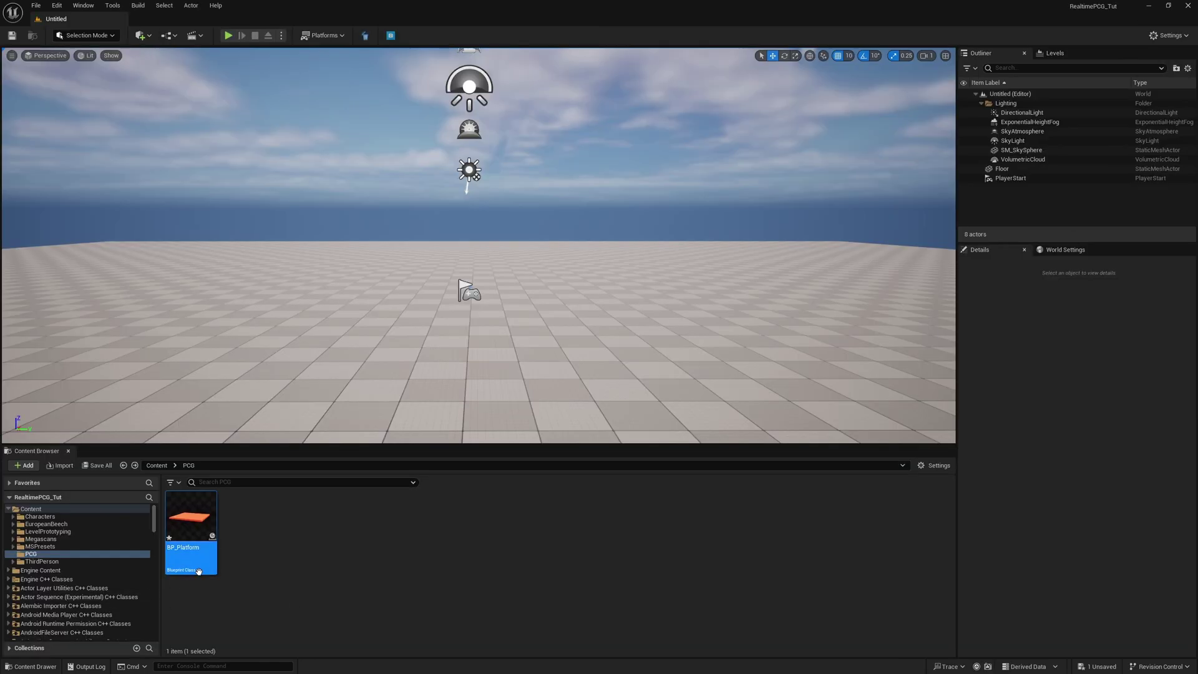
left_click_drag(189, 511, 705, 300)
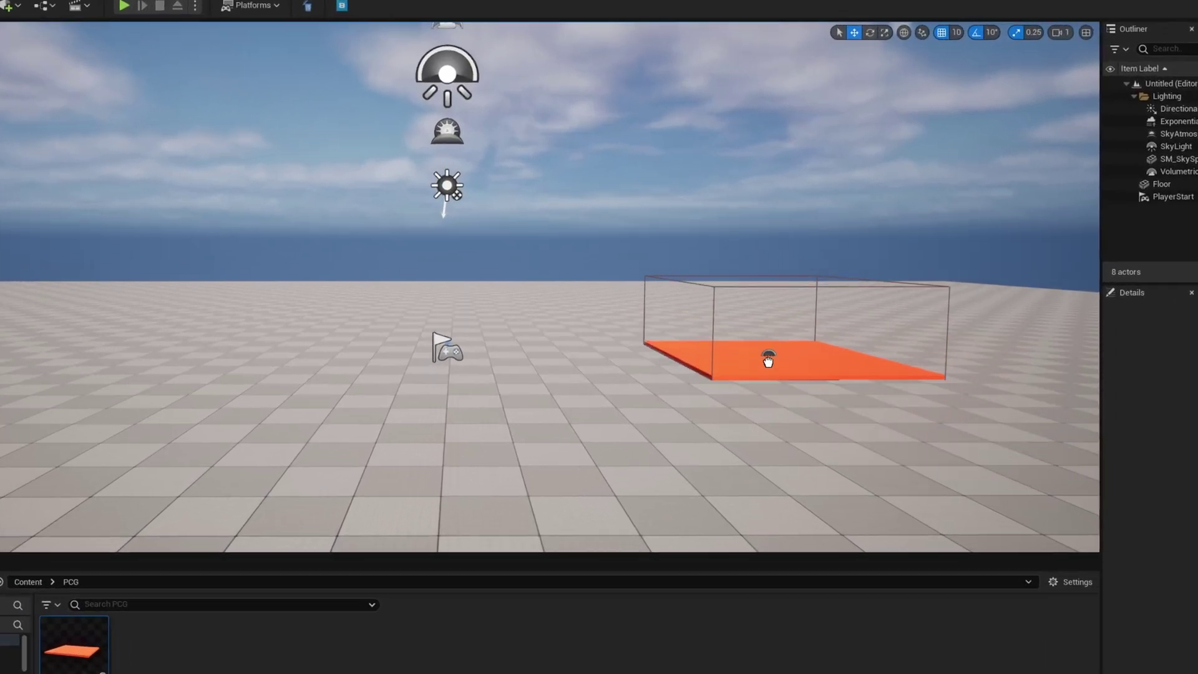
left_click_drag(816, 451, 816, 450)
right_click_drag(816, 450, 816, 451)
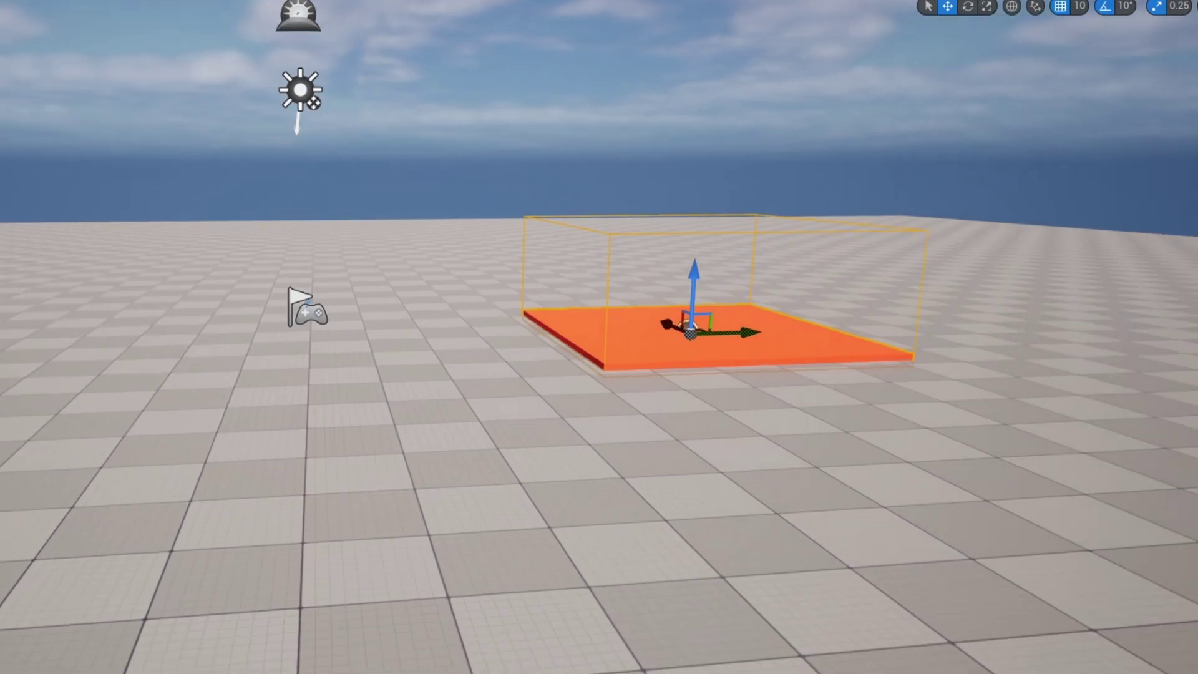
Step: Play-test the level by running the character over the platform
key("alt+p")
left_click(798, 530)
key("w")
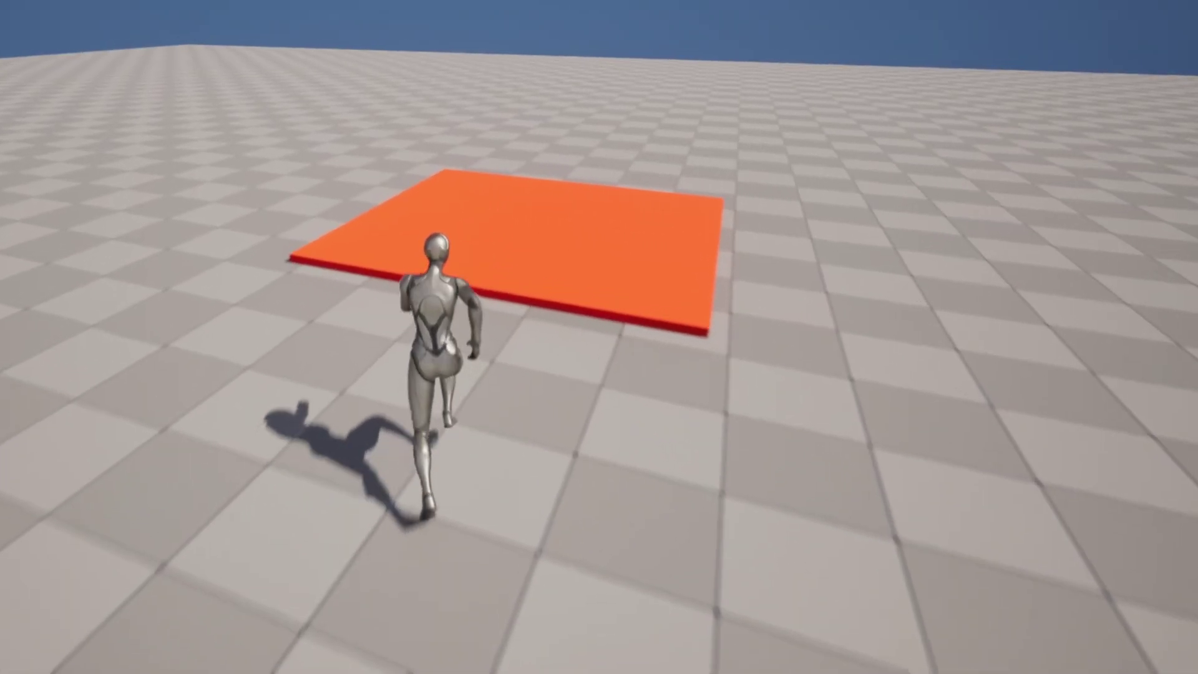
key("s")
key("w")
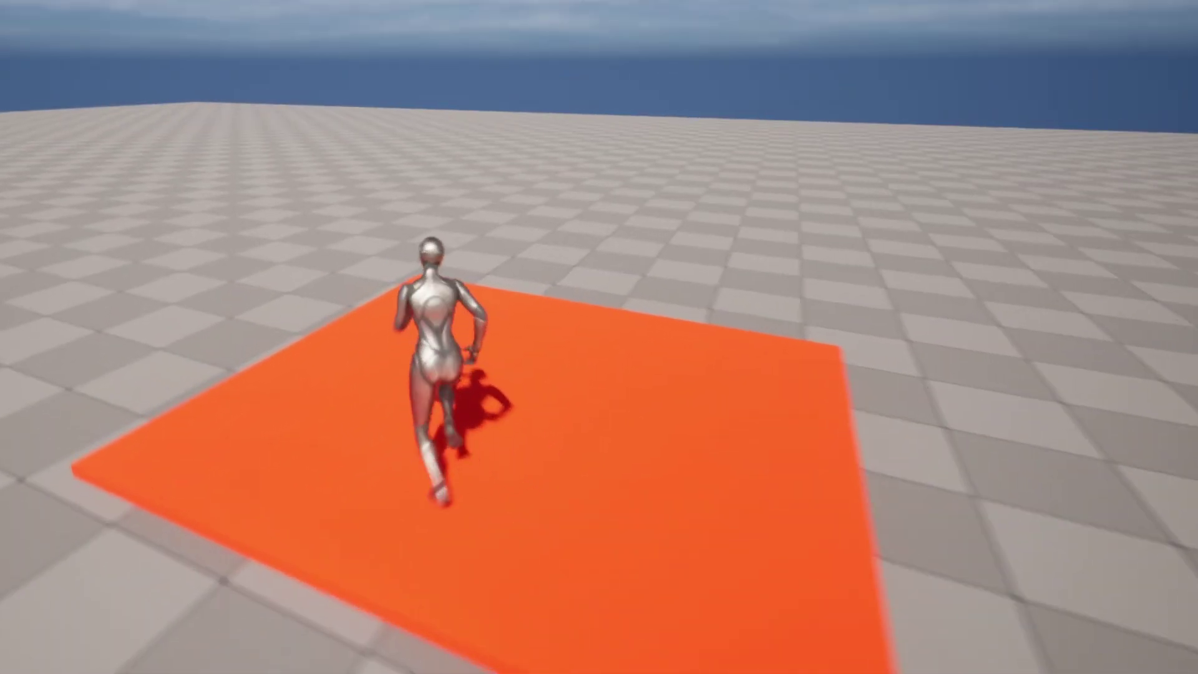
key("Escape")
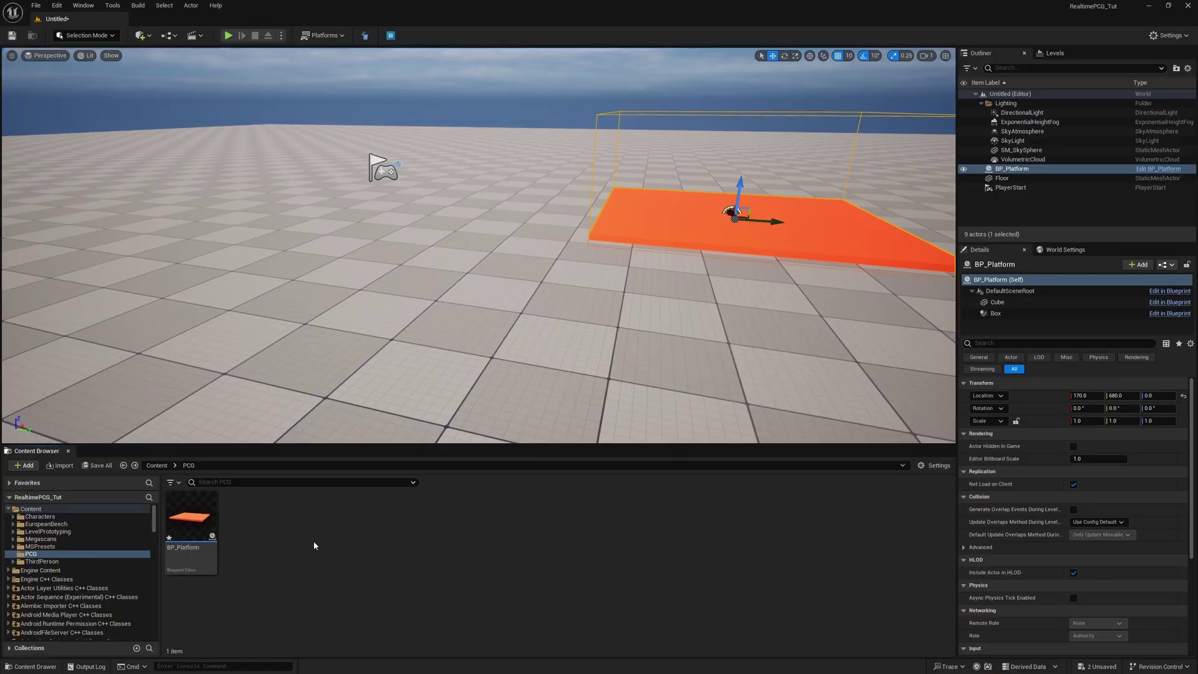
Step: Create a new PCG Graph asset in the PCG folder
right_click(289, 552)
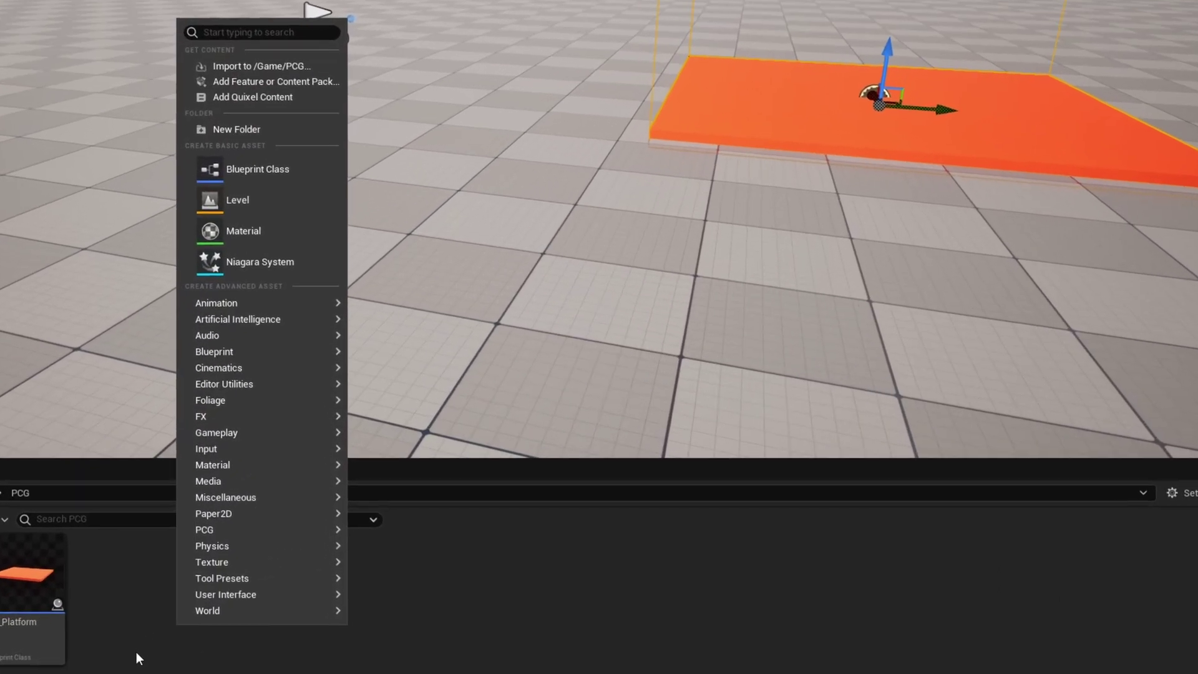
type("pcg")
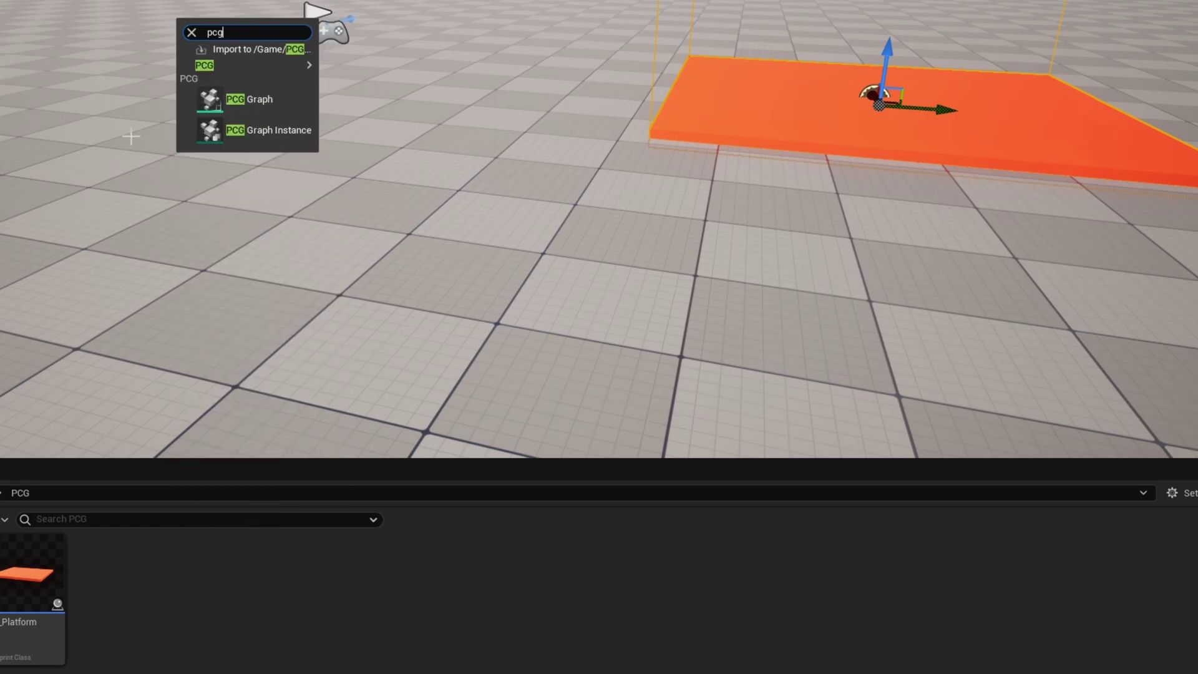
left_click(230, 105)
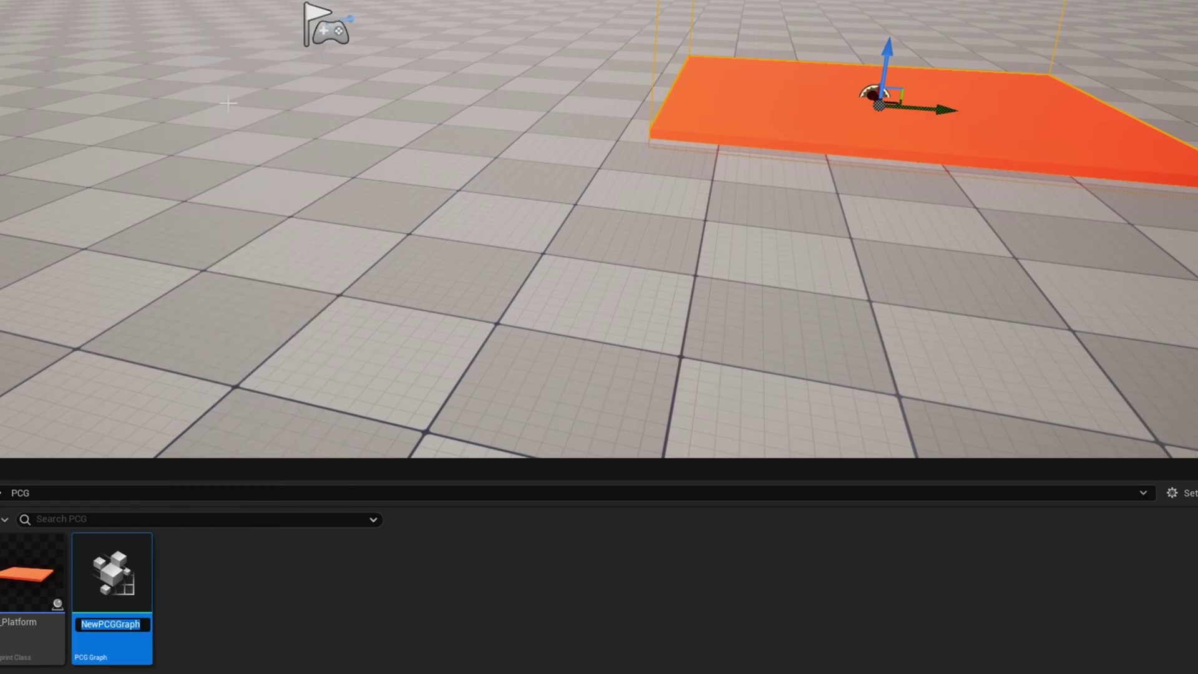
Step: Name the graph PCG_Forest, then create an Actor Blueprint named BP_Forest
type("PCG_Fore")
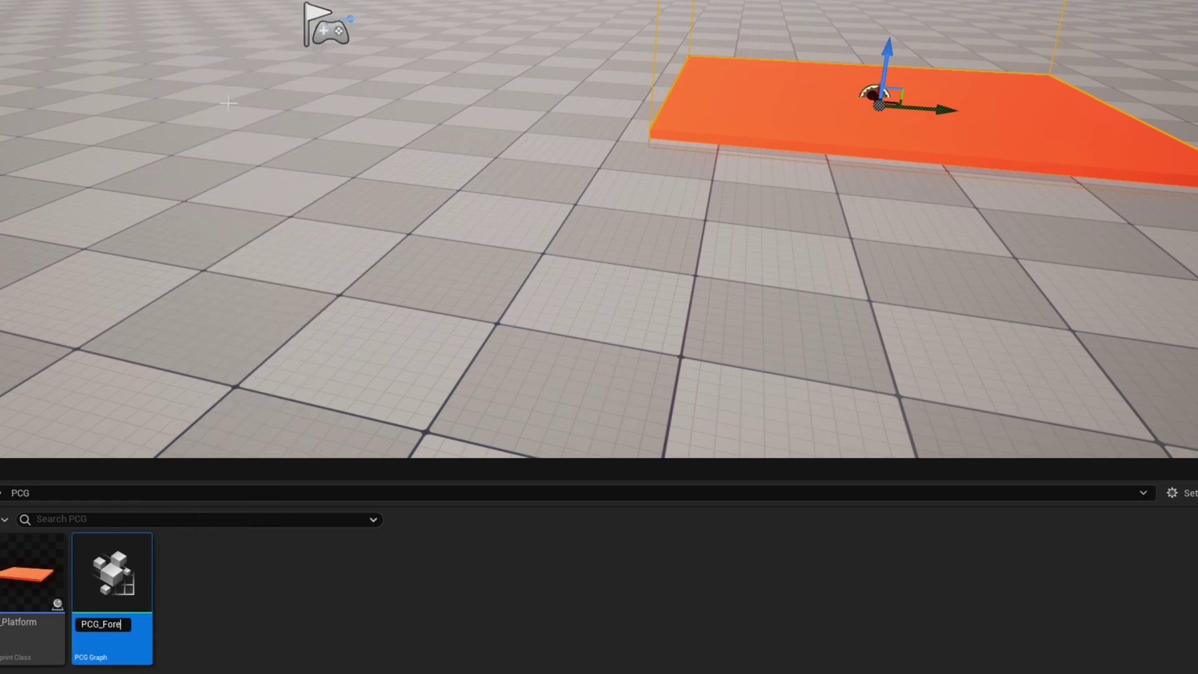
type("st")
key("Return")
right_click(212, 609)
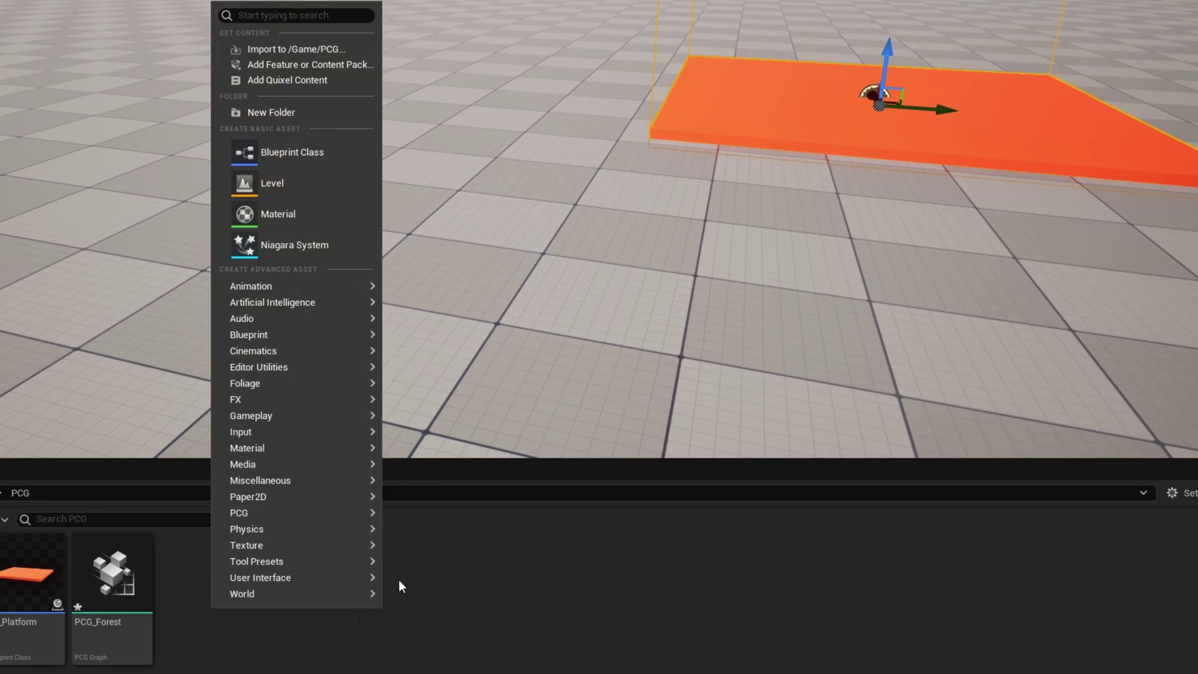
left_click(288, 150)
left_click(503, 188)
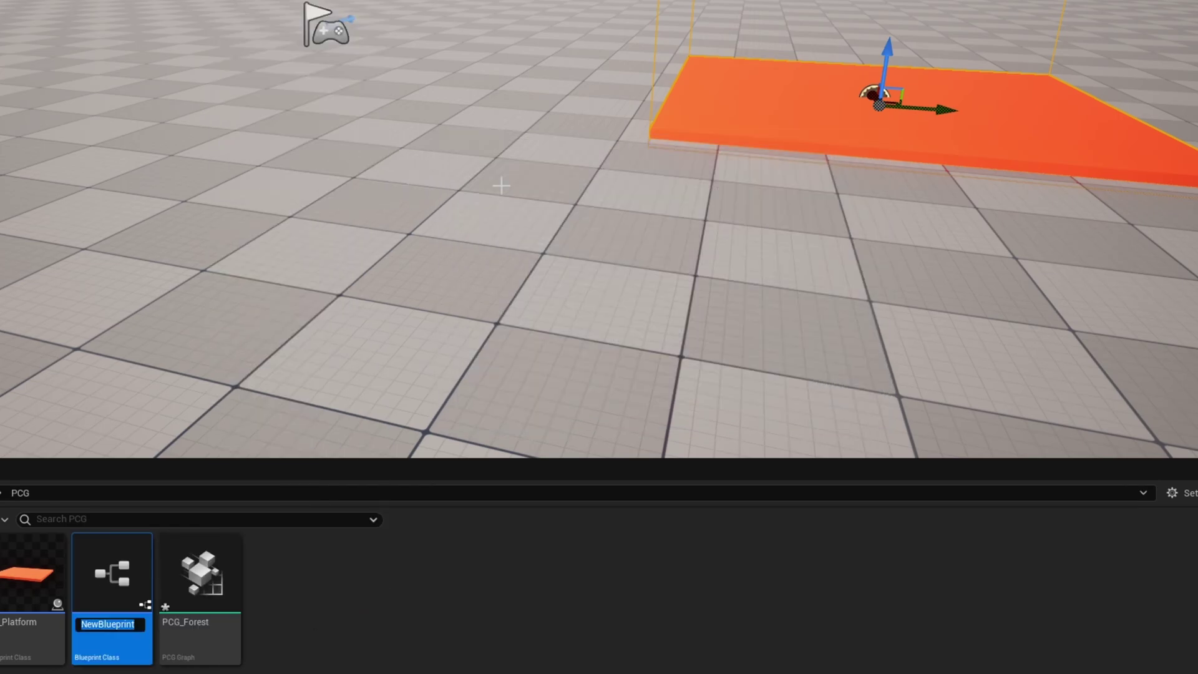
type("BP_Forest")
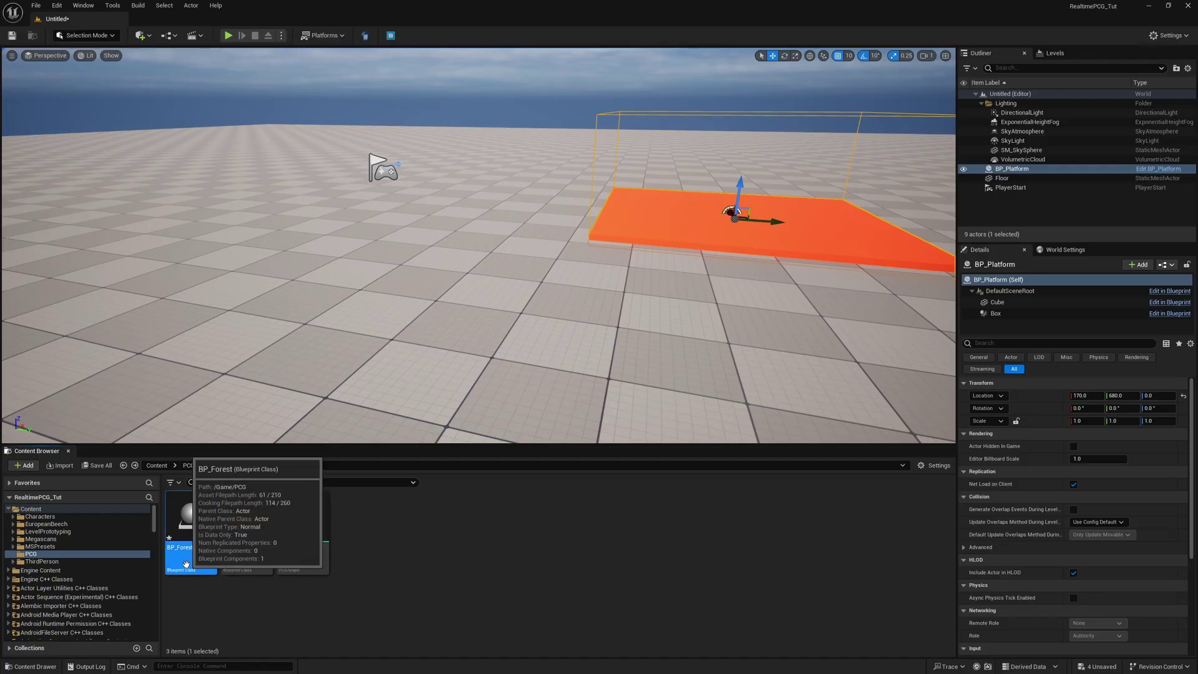
Step: Open BP_Forest and add a Spline component
double_click(188, 565)
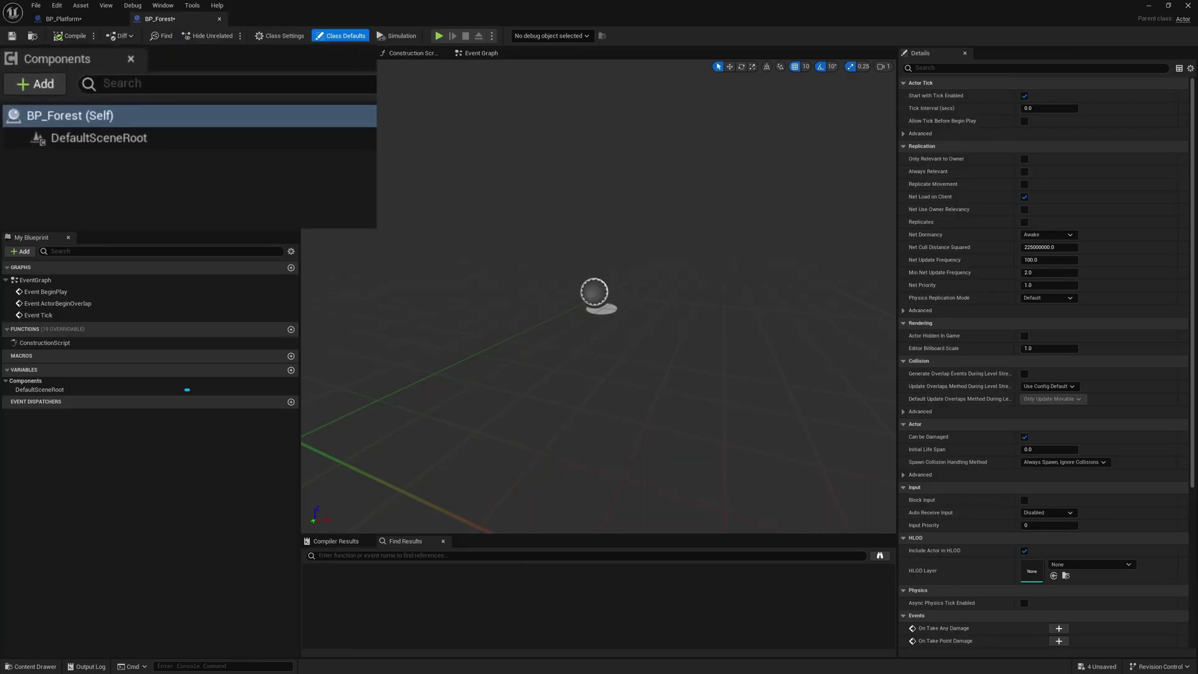
left_click(25, 91)
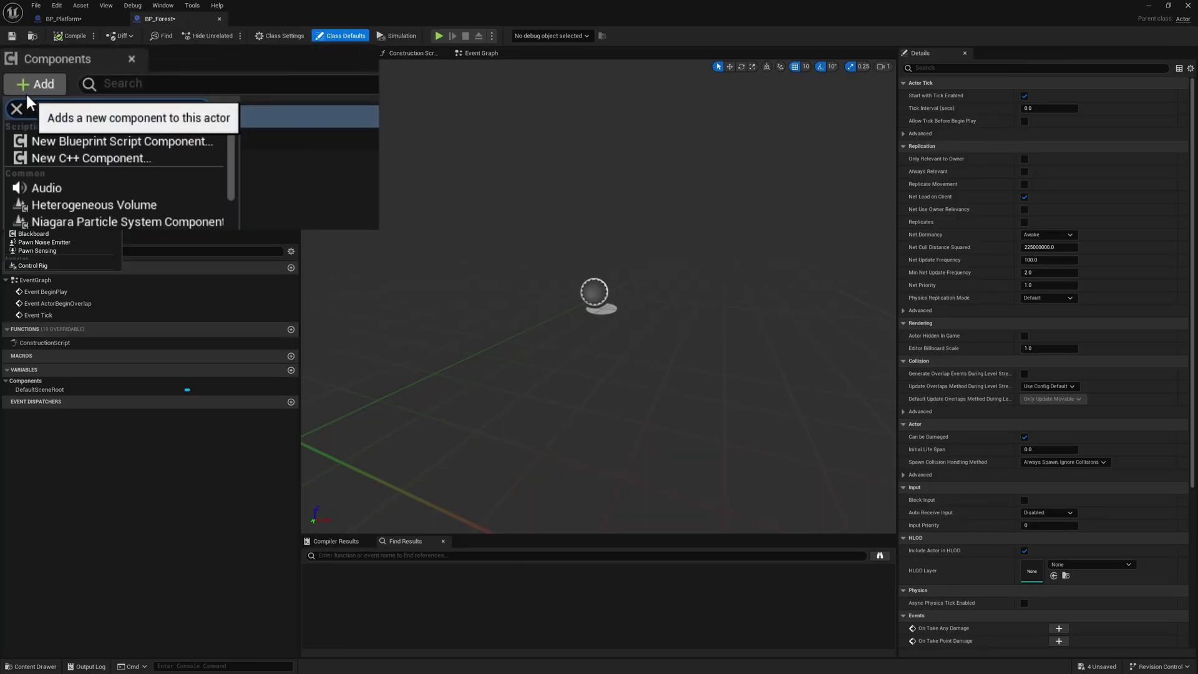
type("spline")
key("Return")
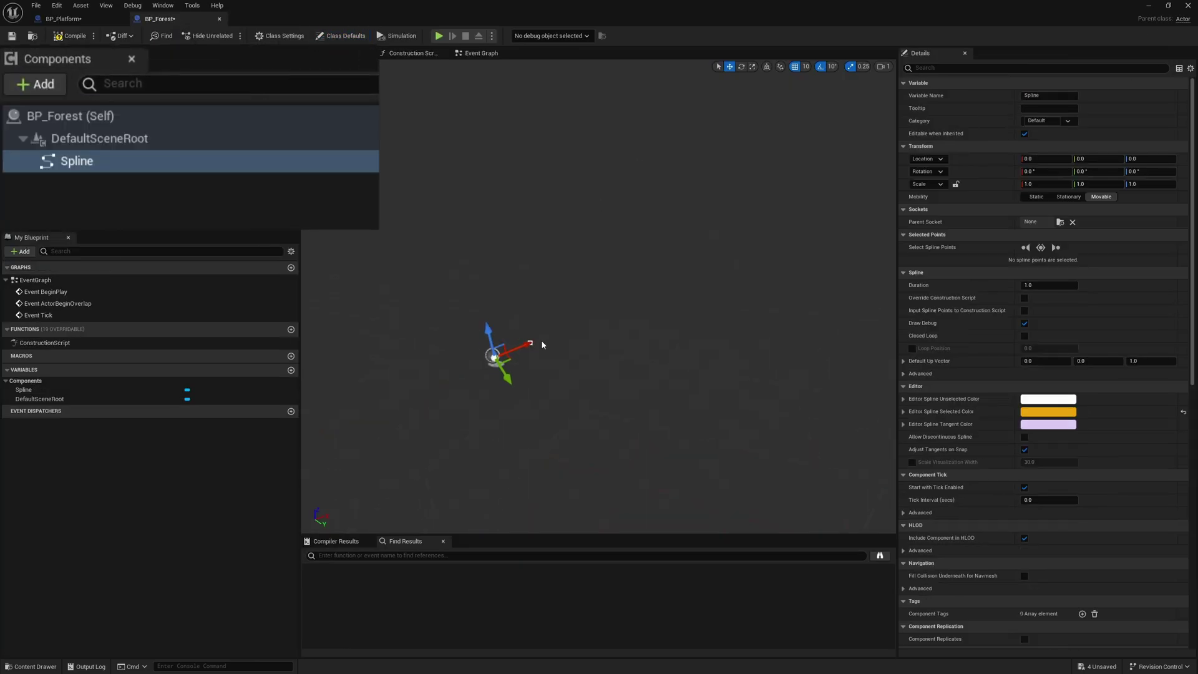
Step: Extend the spline to four points, pulling the end point out to X 940
left_click(533, 342)
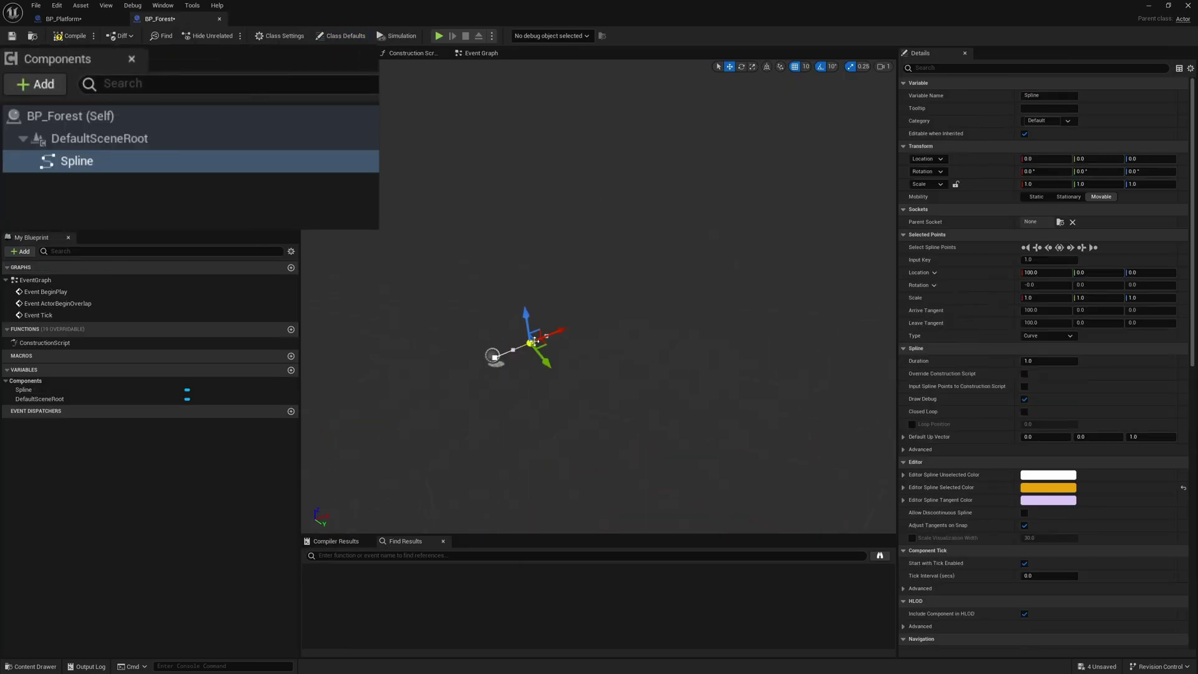
left_click_drag(534, 342, 911, 378)
mouse_move(746, 348)
right_mouse_down()
mouse_move(765, 352)
mouse_move(746, 349)
right_mouse_up()
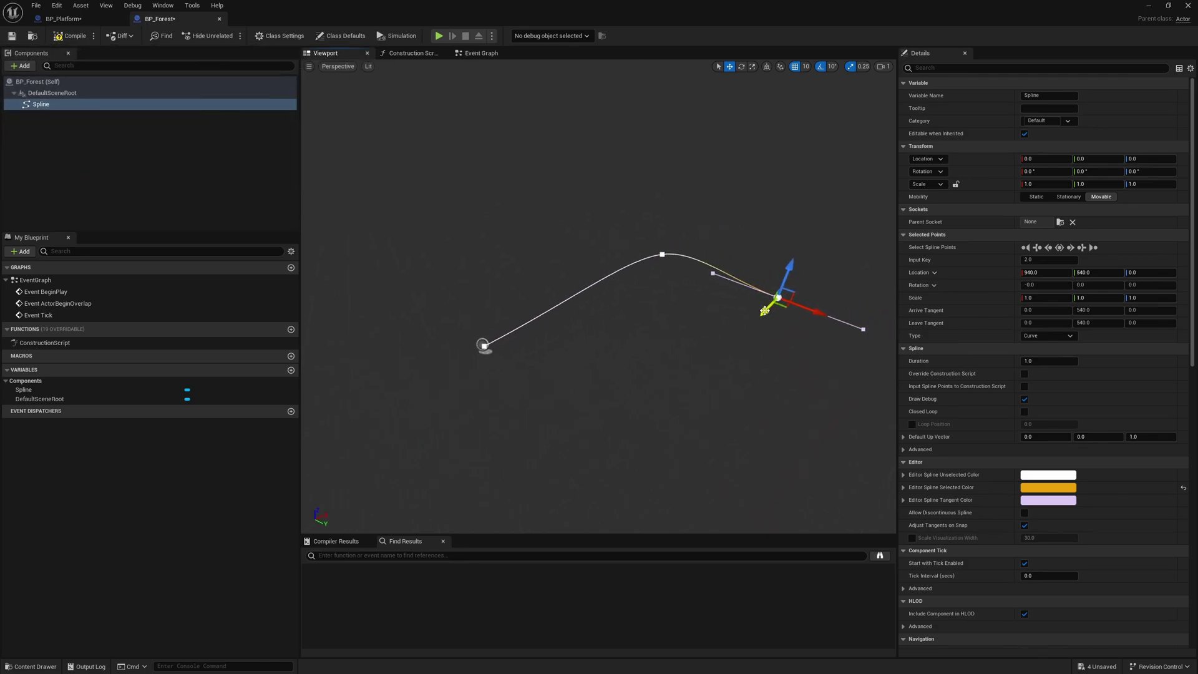
left_click_drag(765, 310, 618, 467, "alt")
Step: Enable Closed Loop on the spline
left_click(948, 68)
type("clo")
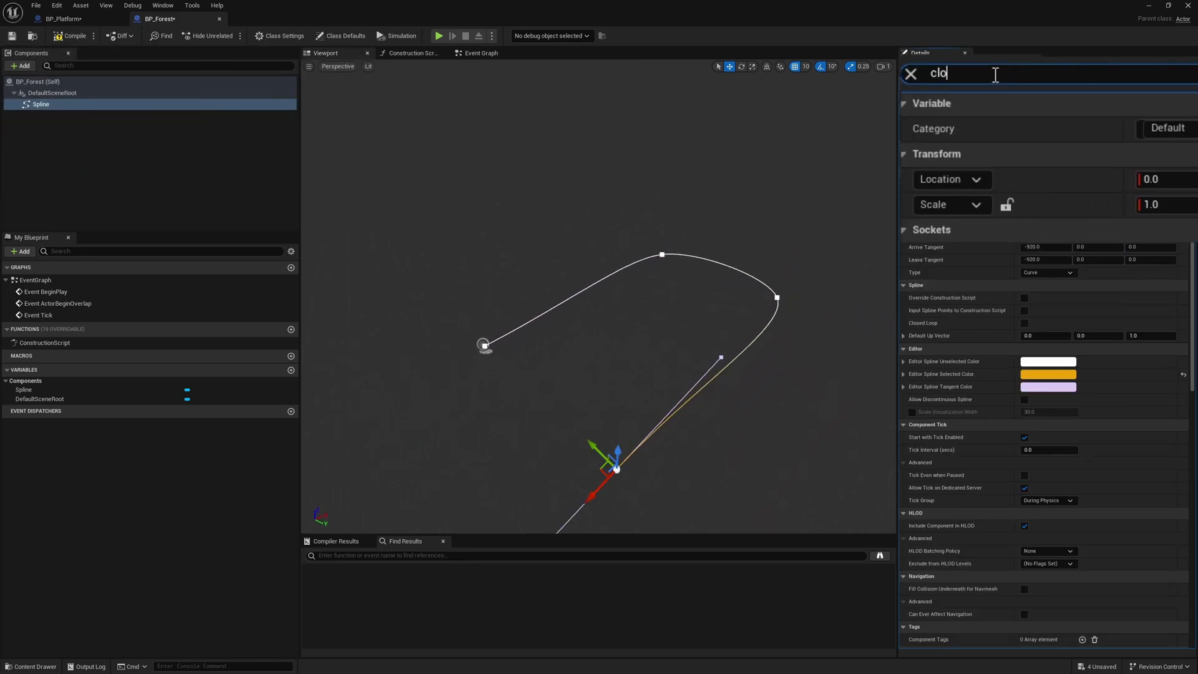
type("sed")
left_click(1149, 129)
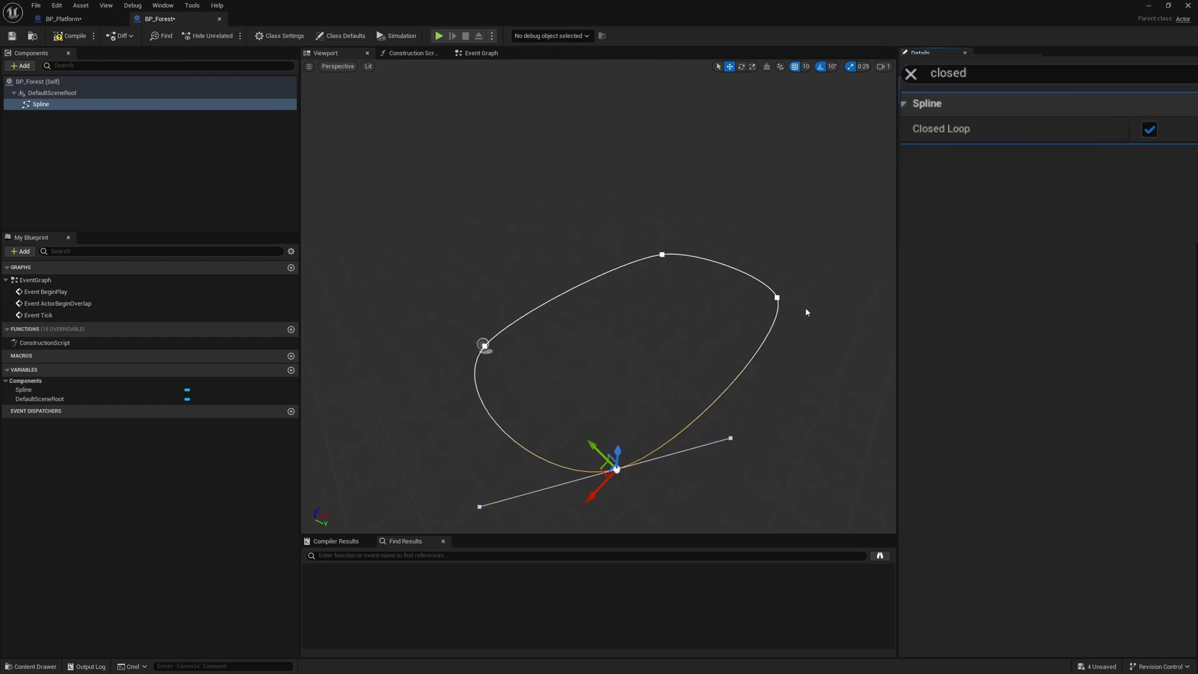
Step: Set the spline points to Linear for straight edges
left_click(777, 299)
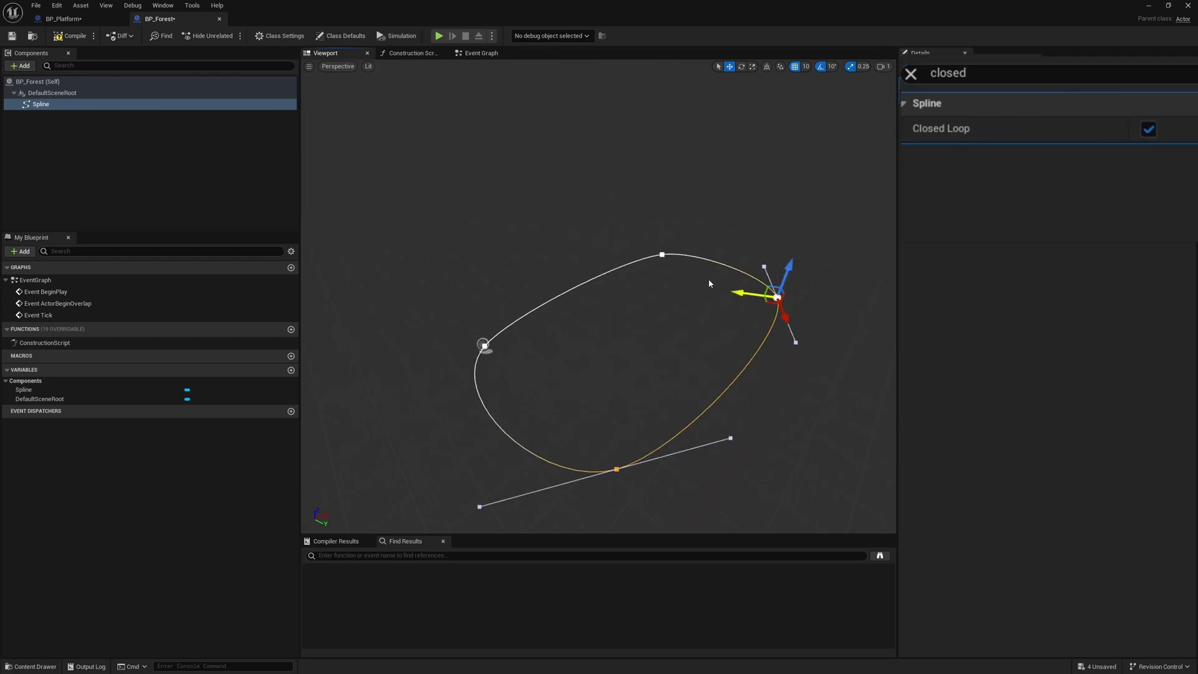
left_click(661, 253)
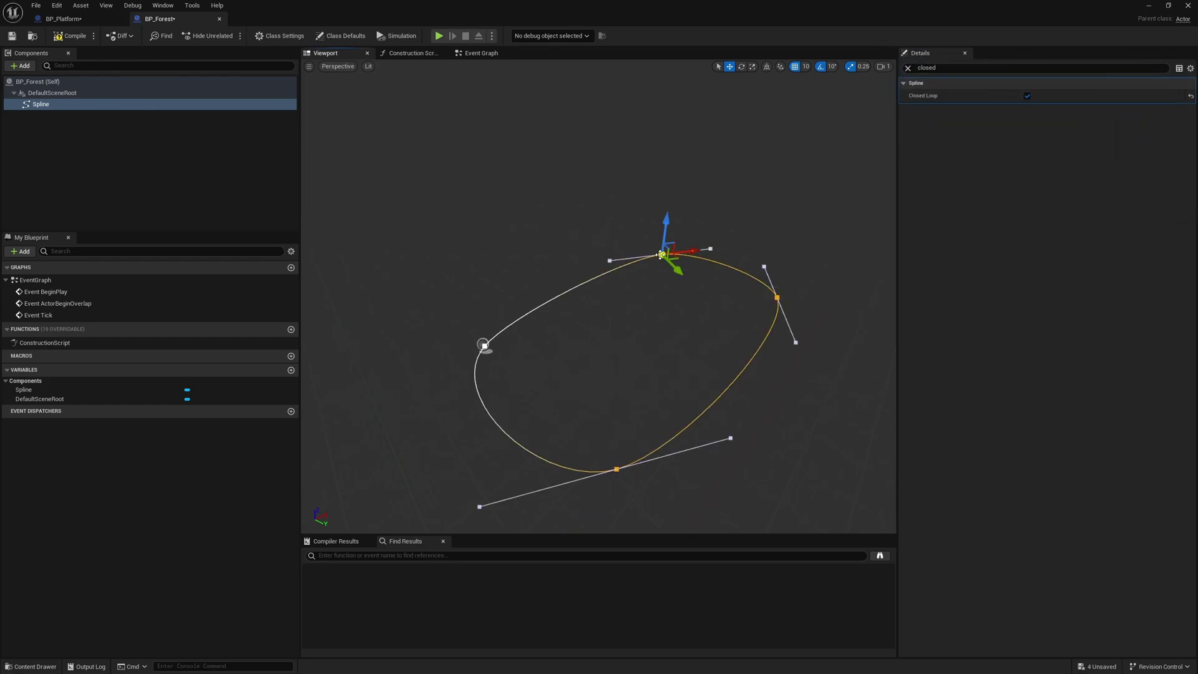
right_click(482, 344)
mouse_move(593, 385)
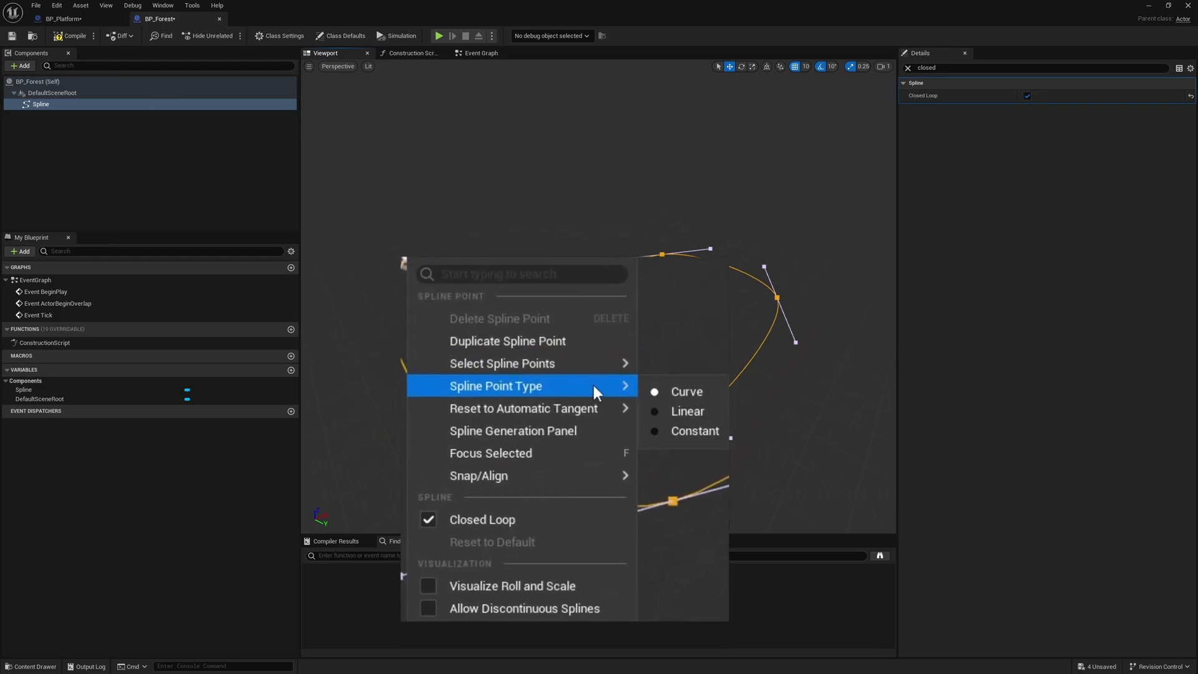
left_click(701, 406)
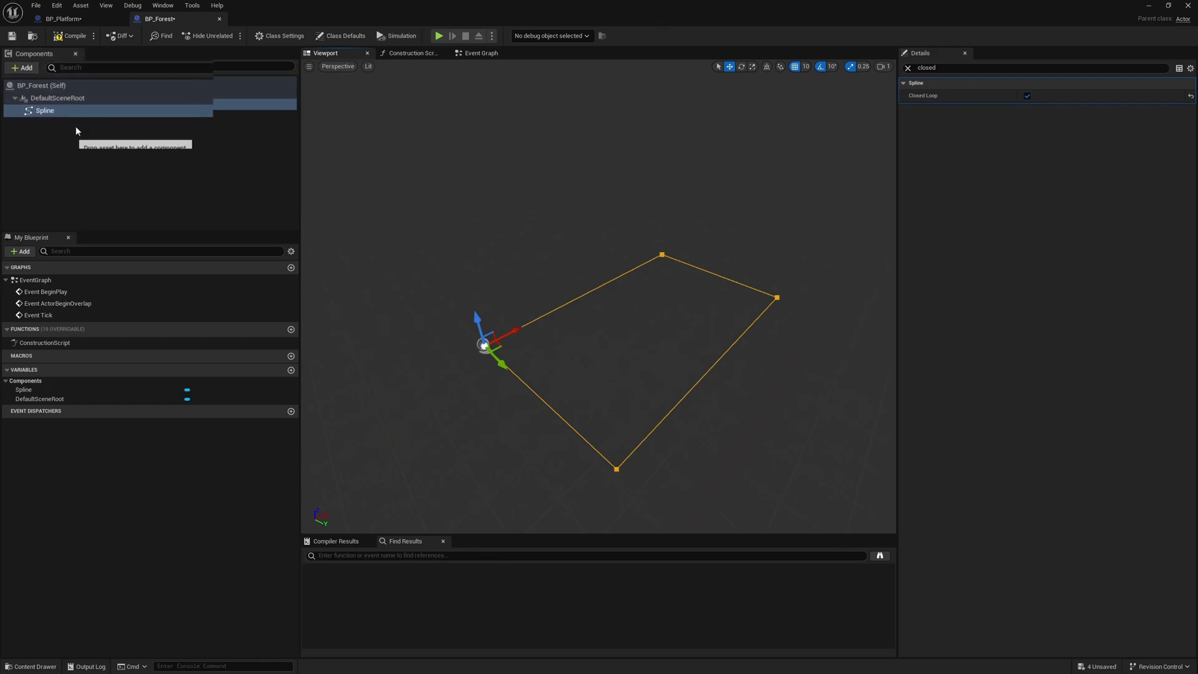
Step: Add a PCG component using PCG_Forest with Generation Trigger set to Generate on Demand
left_click(42, 90)
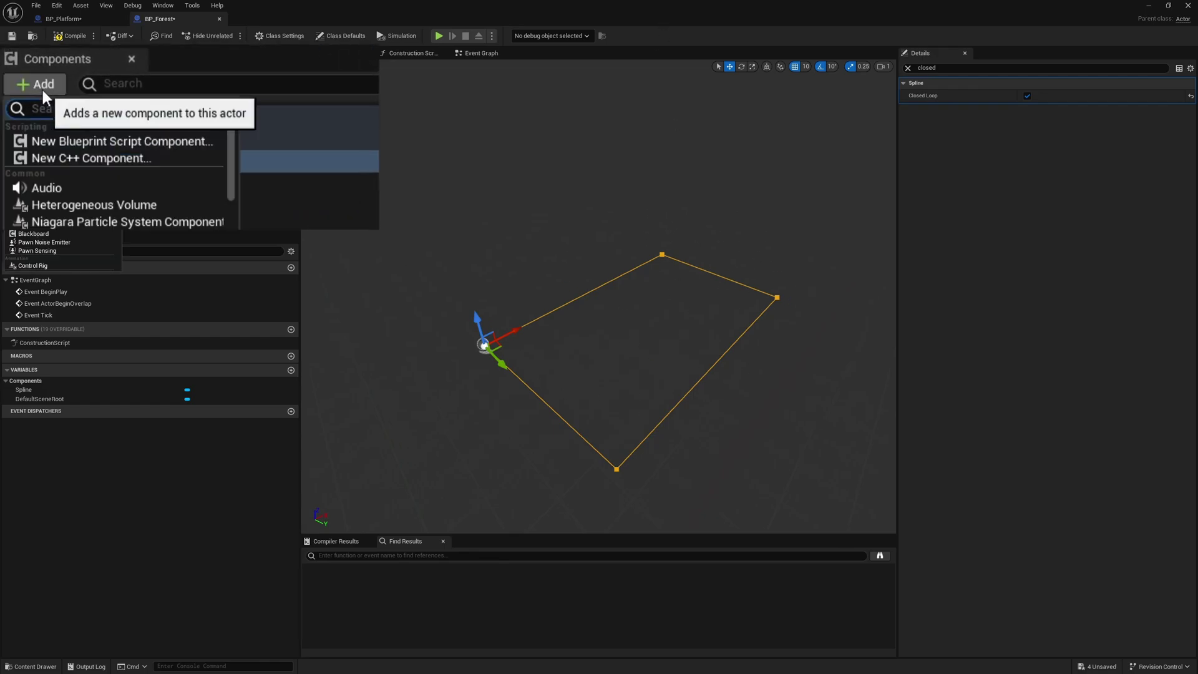
type("pcg")
left_click(56, 158)
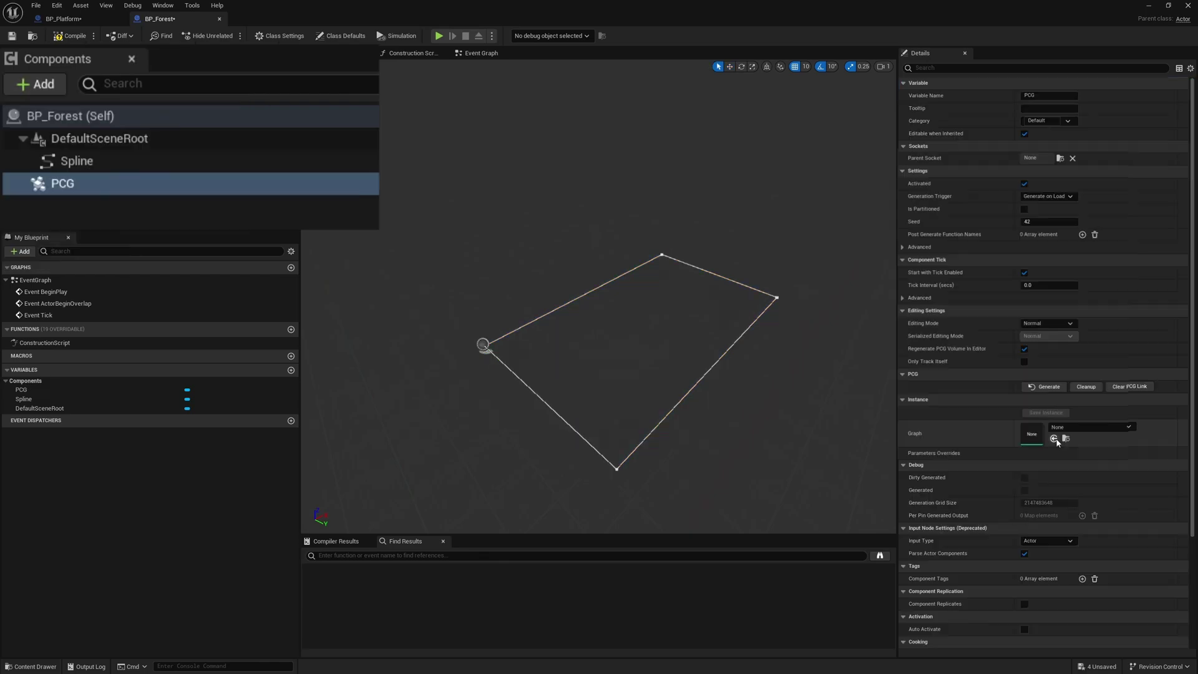
left_click(1053, 558)
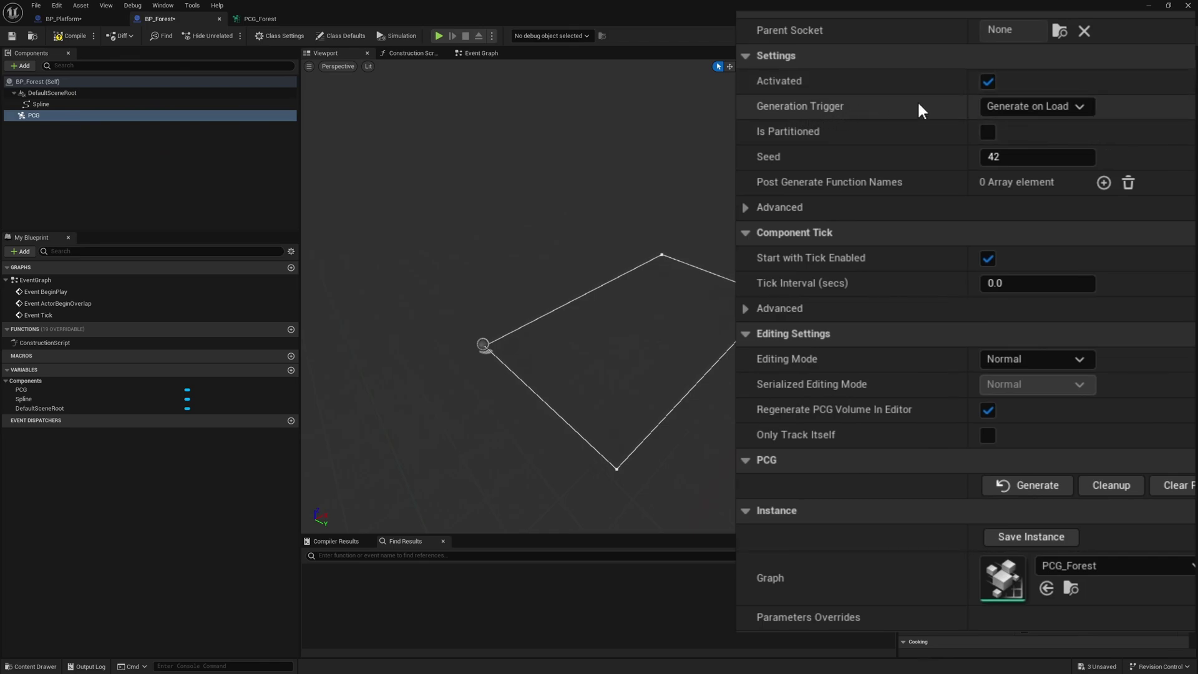
left_click(1072, 106)
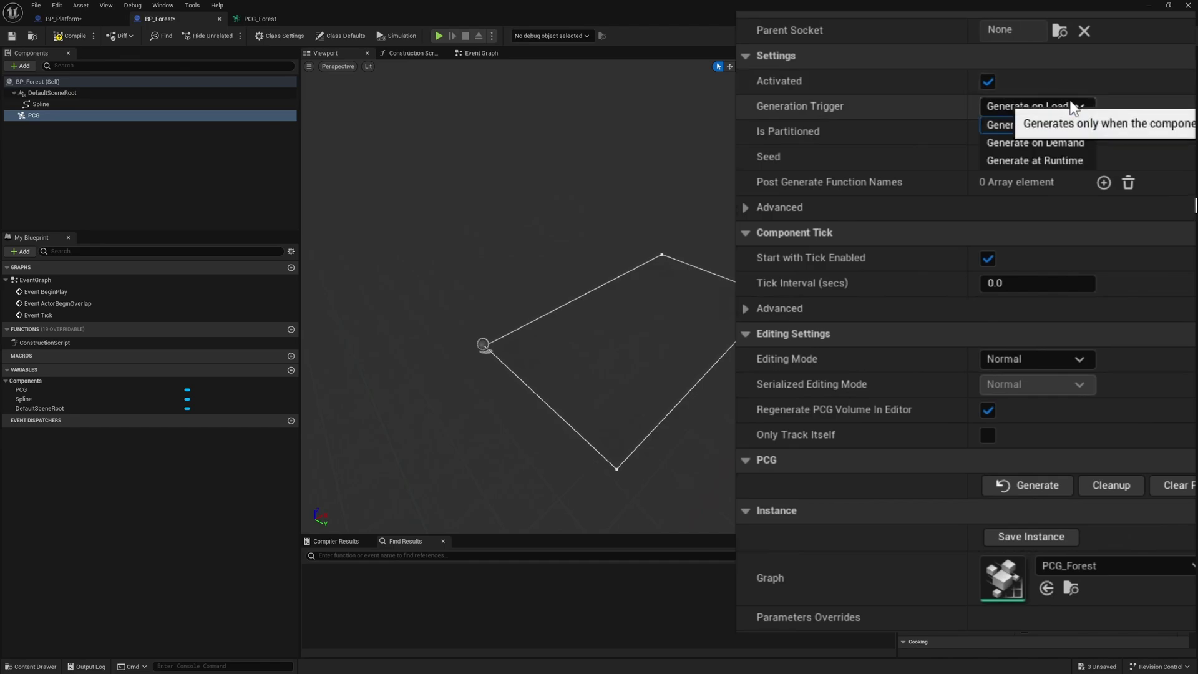
left_click(1071, 145)
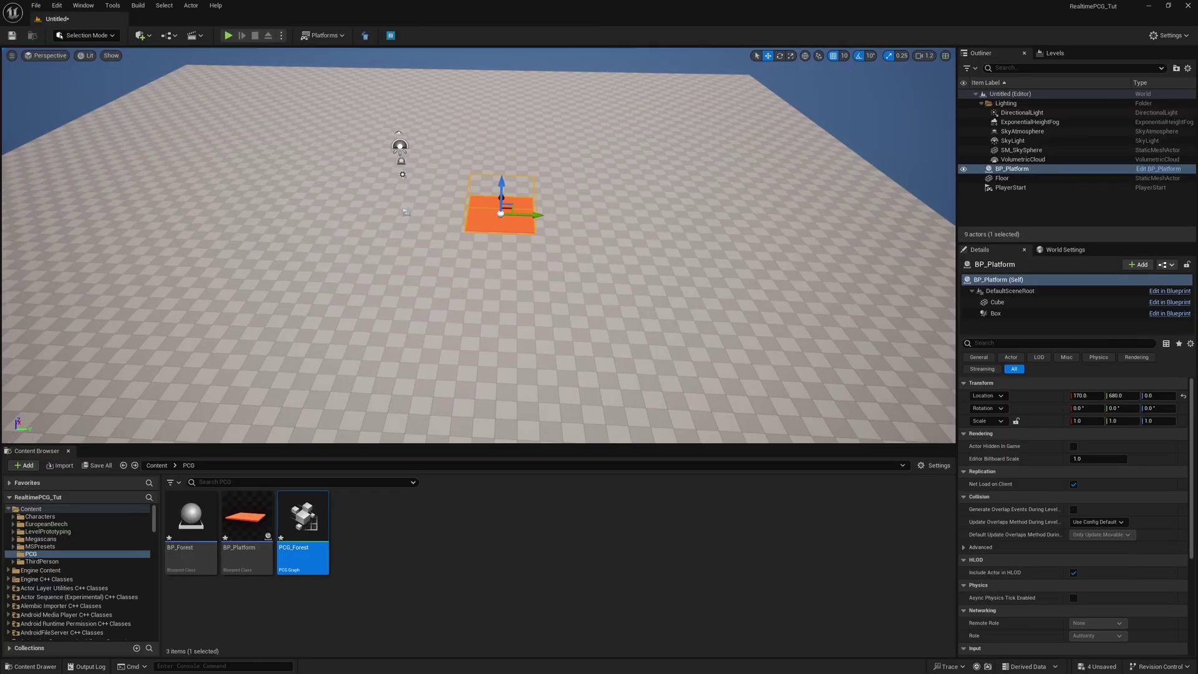
Step: Drop BP_Forest at the floor's front-left corner and drag its spline points to the floor corners
right_click_drag(474, 249, 474, 250)
left_click_drag(190, 556, 430, 326)
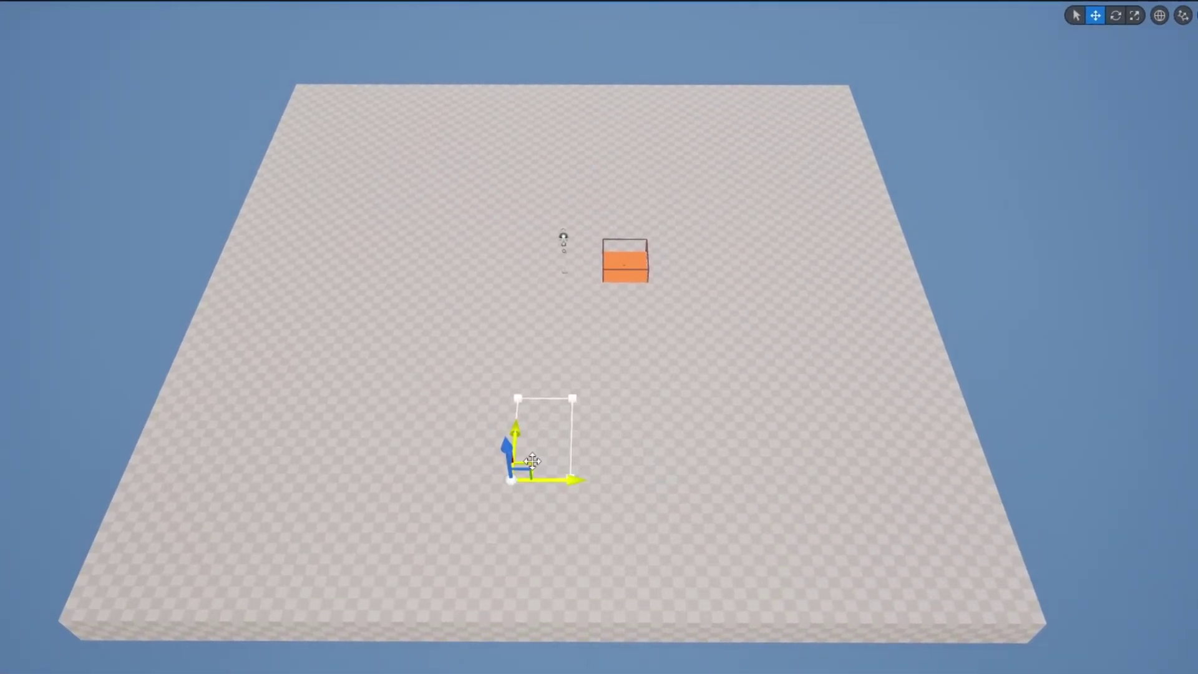
left_click_drag(529, 467, 1099, 643)
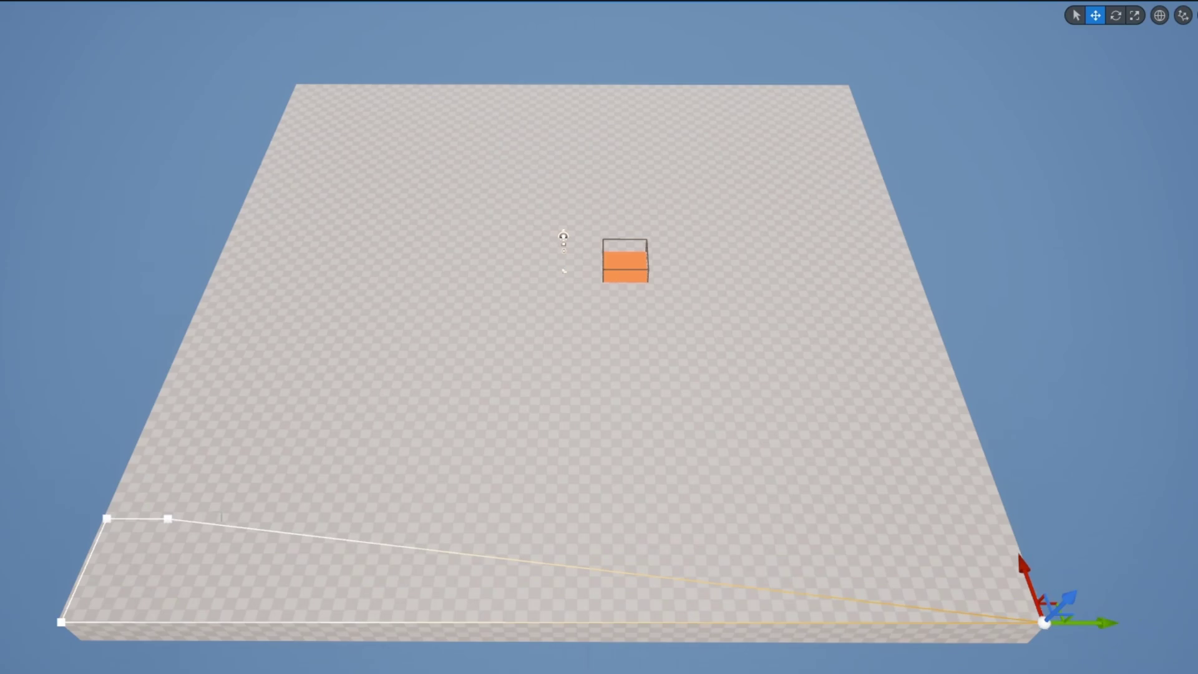
left_click(112, 520)
left_click_drag(124, 472, 310, 66)
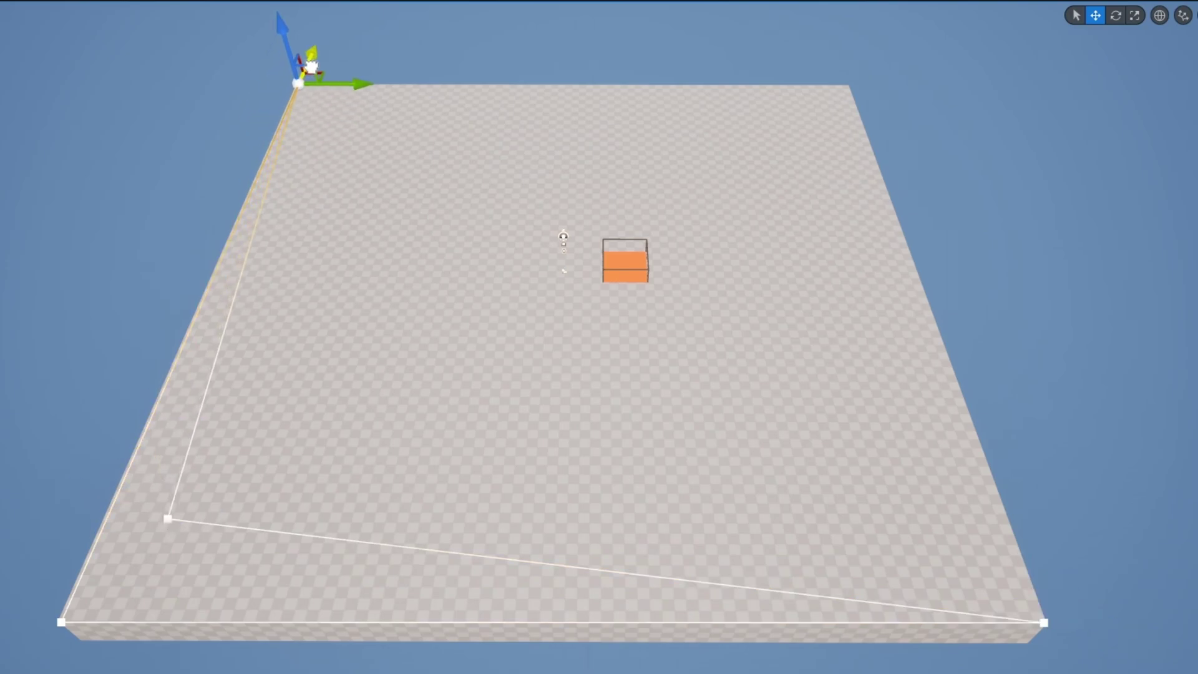
left_click(168, 517)
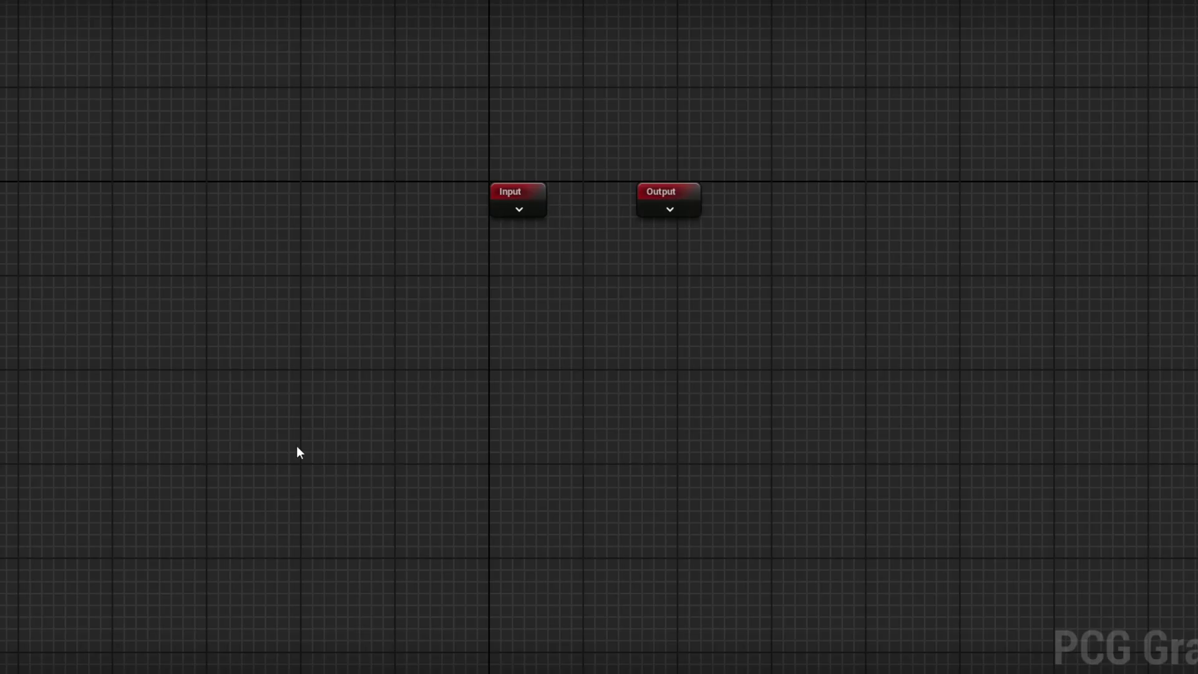
Step: Add Get Spline Data feeding a Spline Sampler set On Interior with 500 spacing
right_click(333, 340)
type("get sp")
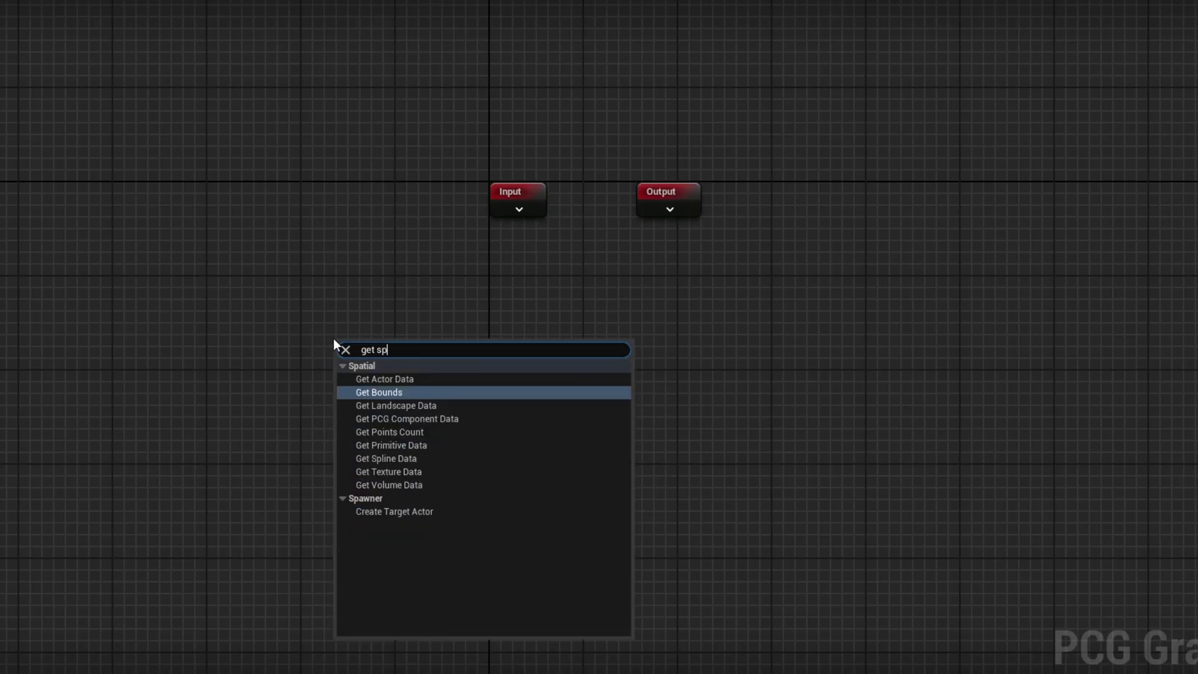
type("l")
type("sampler")
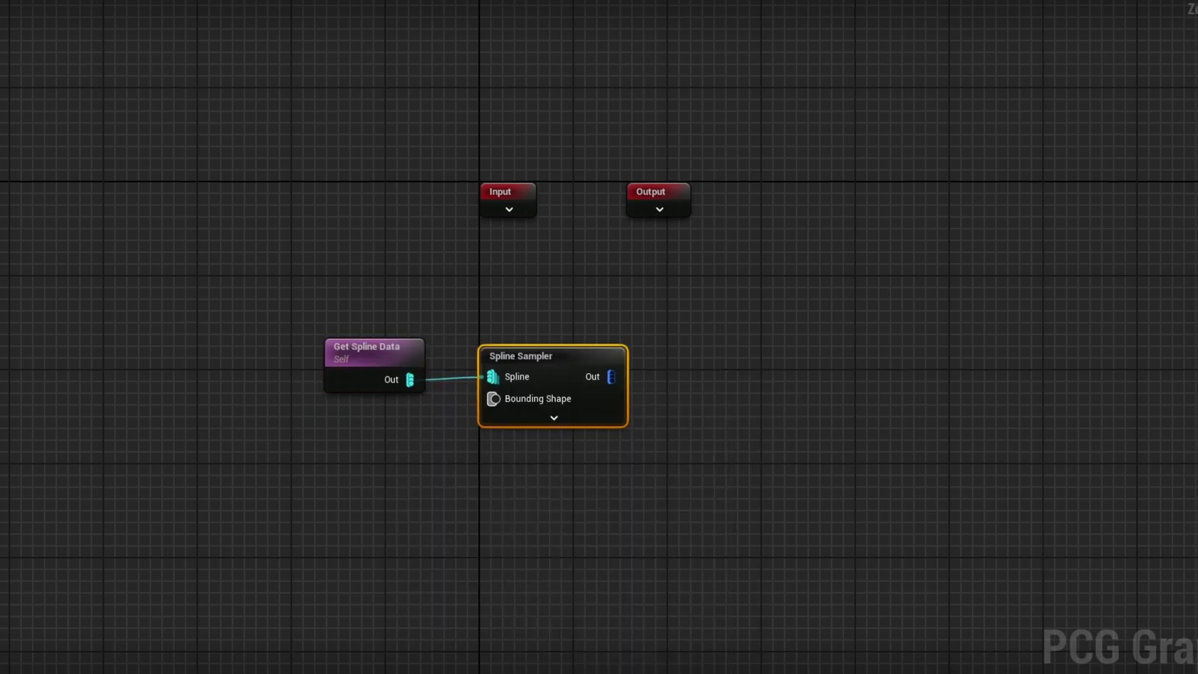
left_click(1053, 68)
left_click(1036, 129)
left_click(1026, 437)
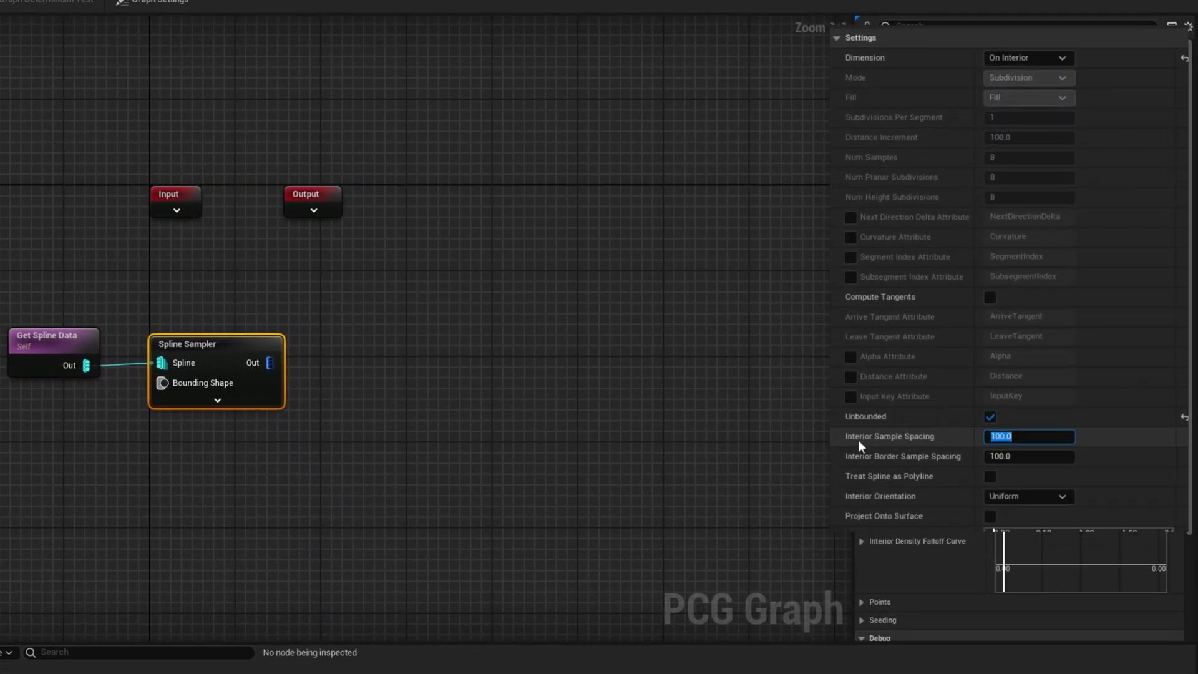
type("500")
key("Return")
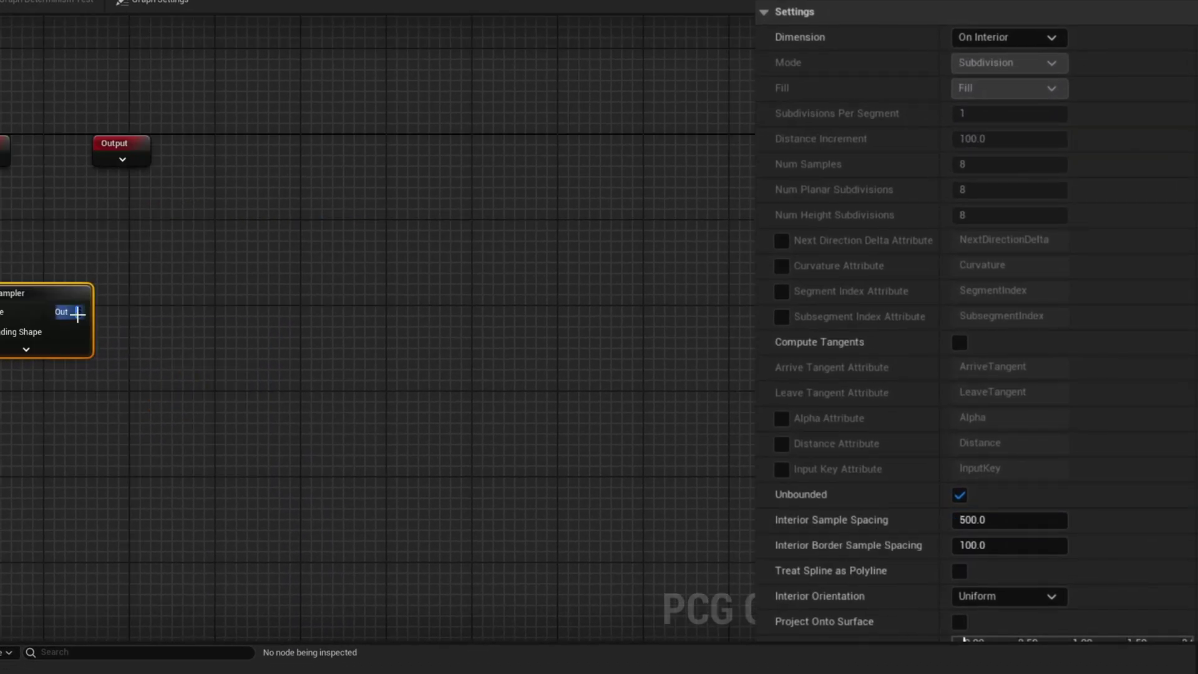
Step: Connect a Transform Points node to the sampler's output
left_click_drag(79, 310, 185, 306)
type("trans")
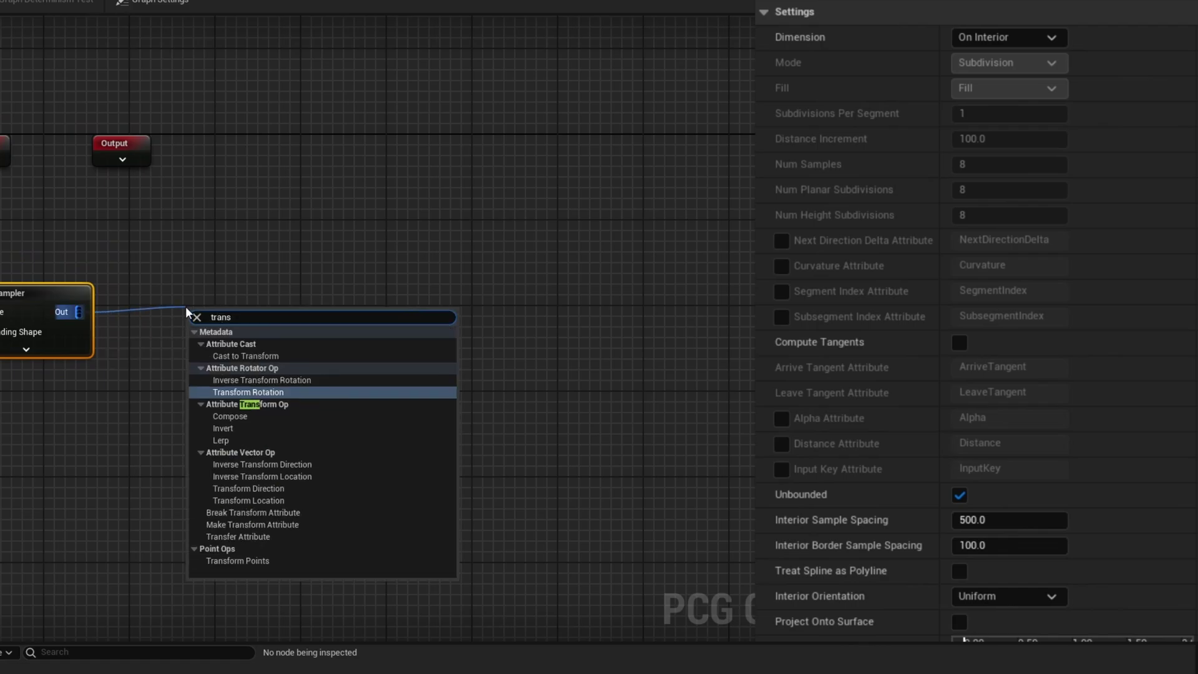
left_click(237, 560)
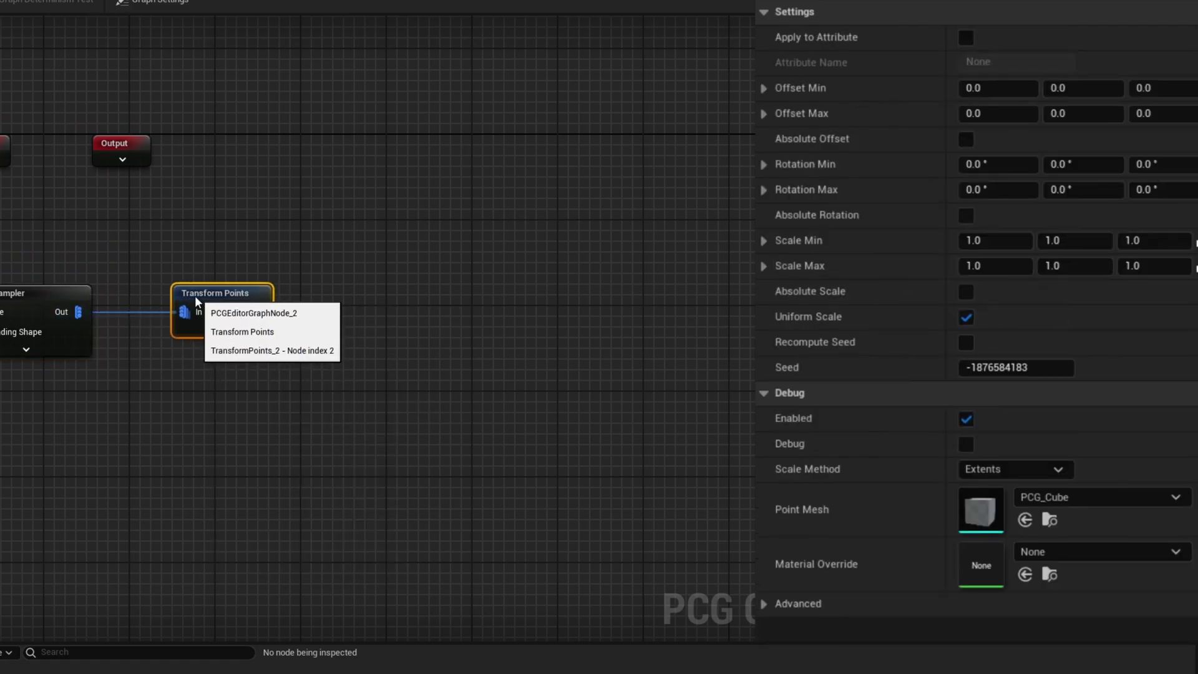
Step: Give Transform Points a -250 to 250 offset range in X and Y, then enable its debug display
left_click(1028, 94)
type("-25")
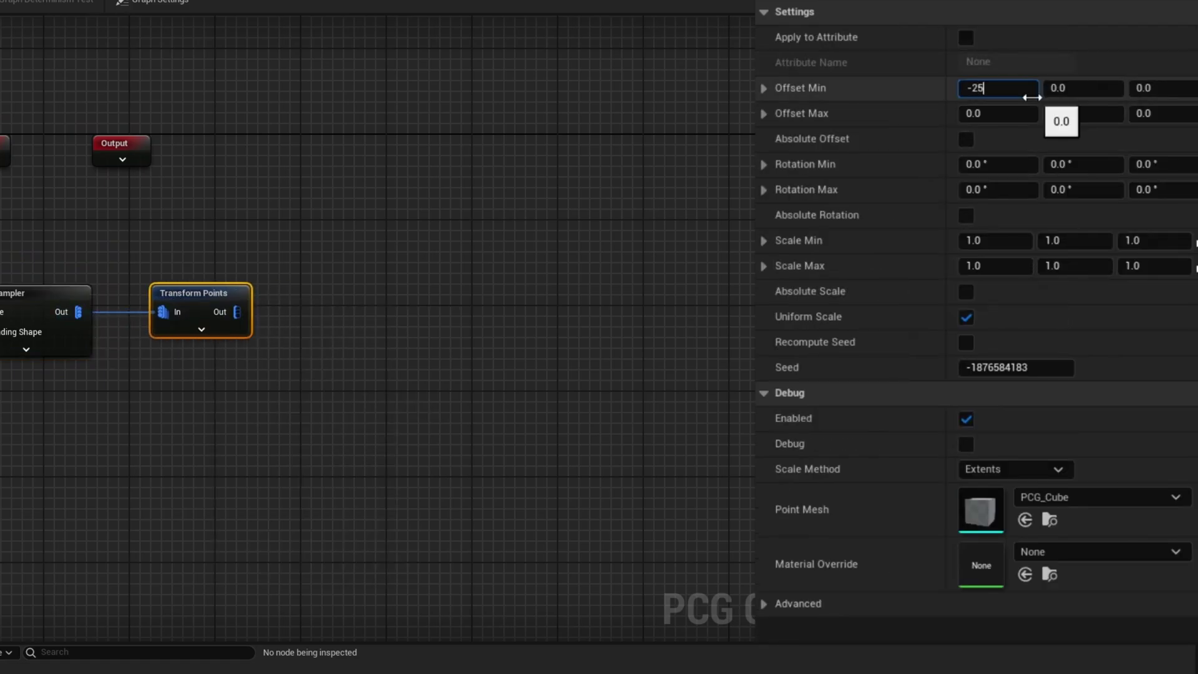
type("0")
key("Tab")
type("-250")
key("Tab")
key("Tab")
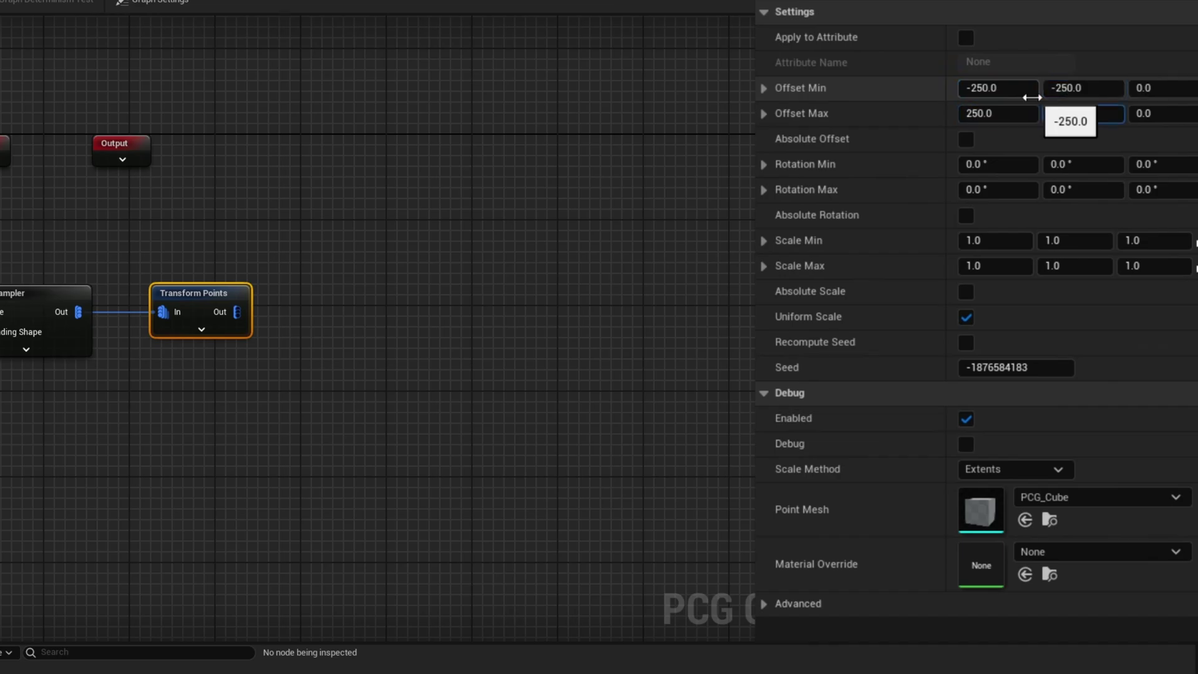
type("250")
key("Return")
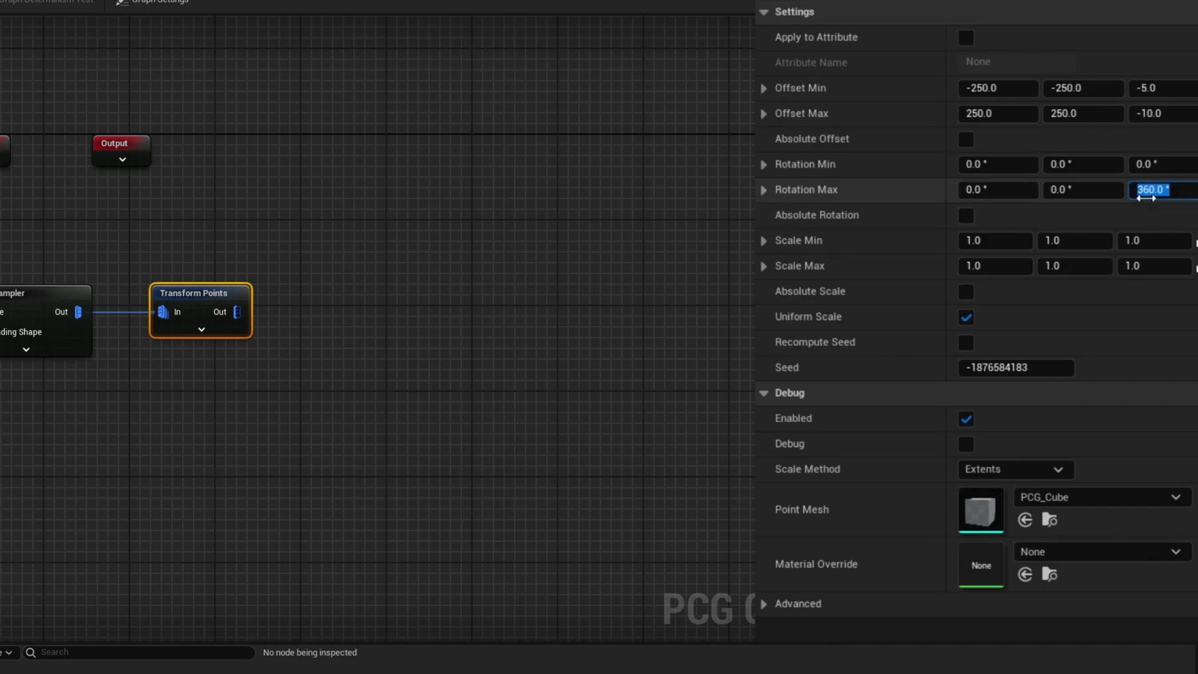
left_click_drag(342, 433, 150, 251)
key("d")
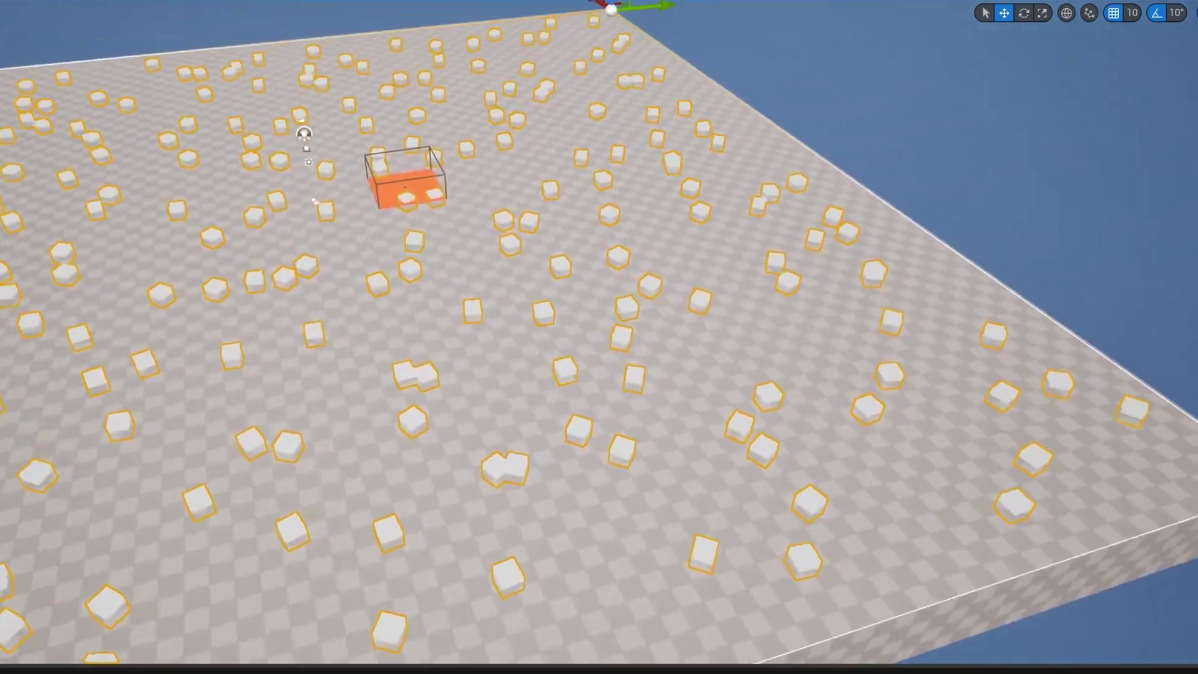
right_click_drag(787, 422, 787, 422)
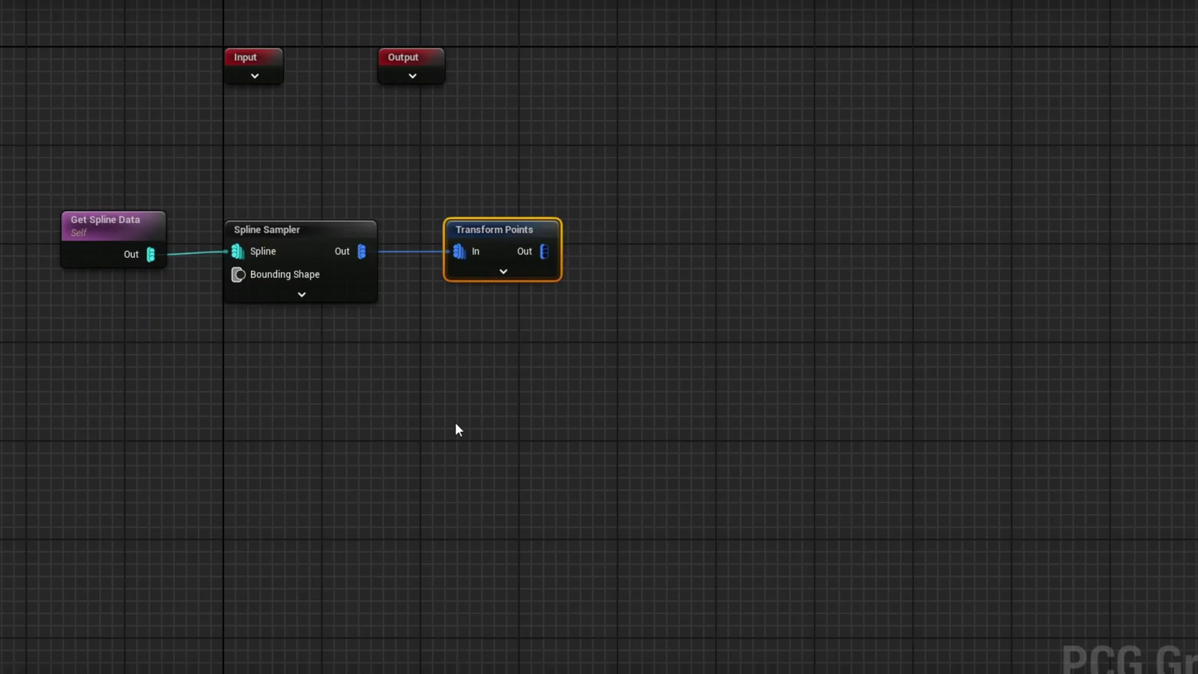
Step: Add a Get Actor Data node to the PCG graph
right_click(469, 410)
type("get actor")
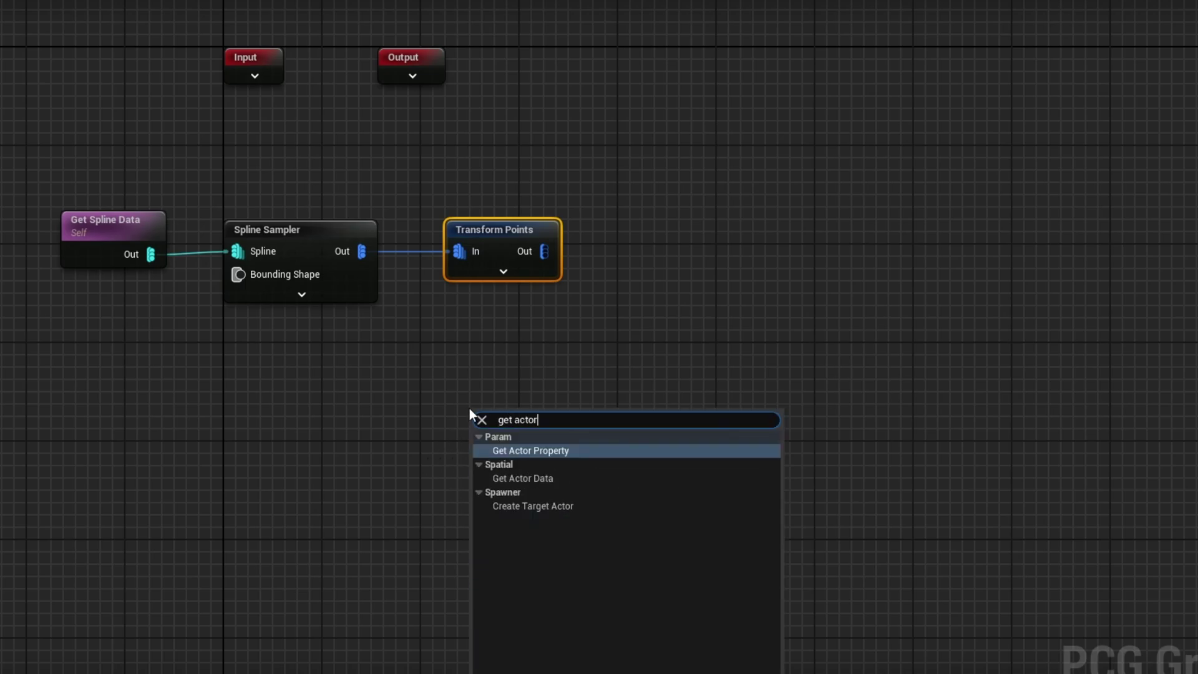
key("Down")
key("Return")
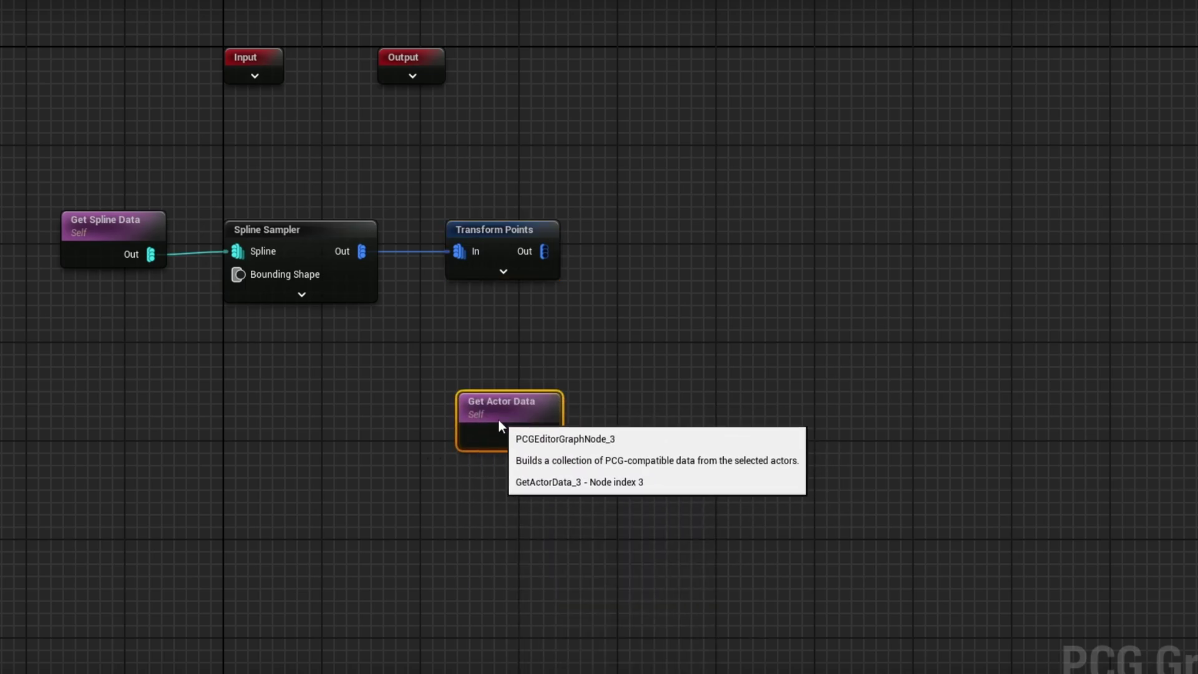
left_click_drag(512, 437, 487, 424)
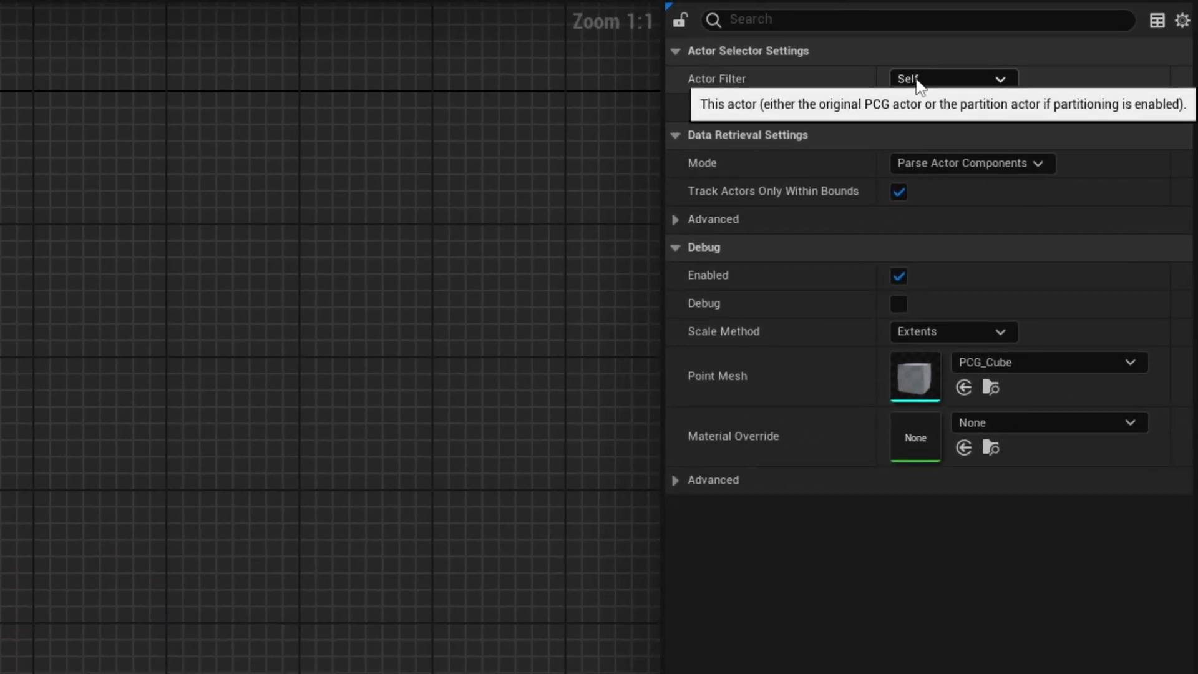
Step: Set its Actor Filter to All World Actors, selecting by class BP_Platform
left_click(989, 75)
left_click(979, 156)
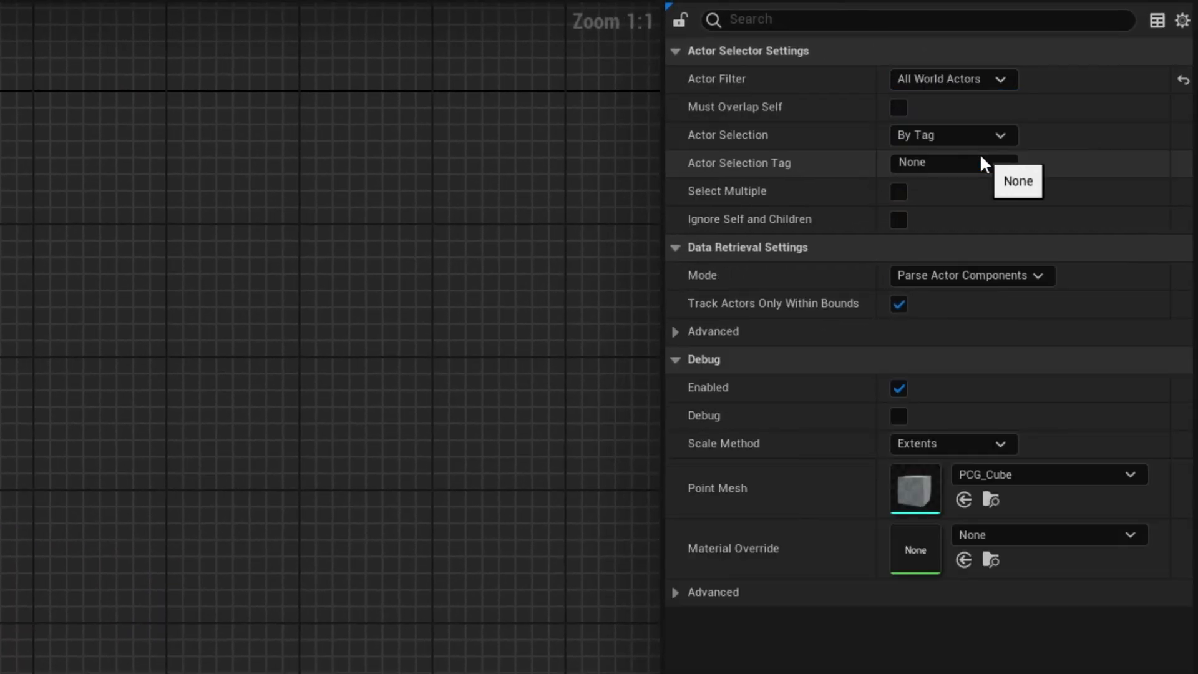
left_click(952, 132)
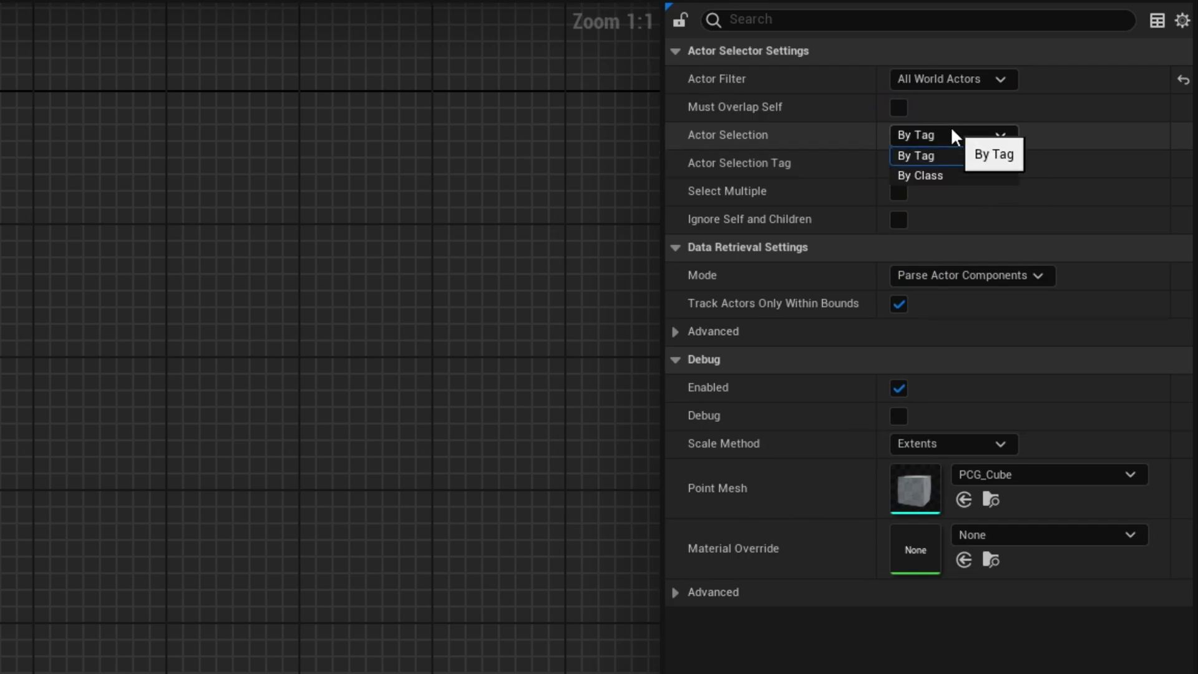
left_click(953, 177)
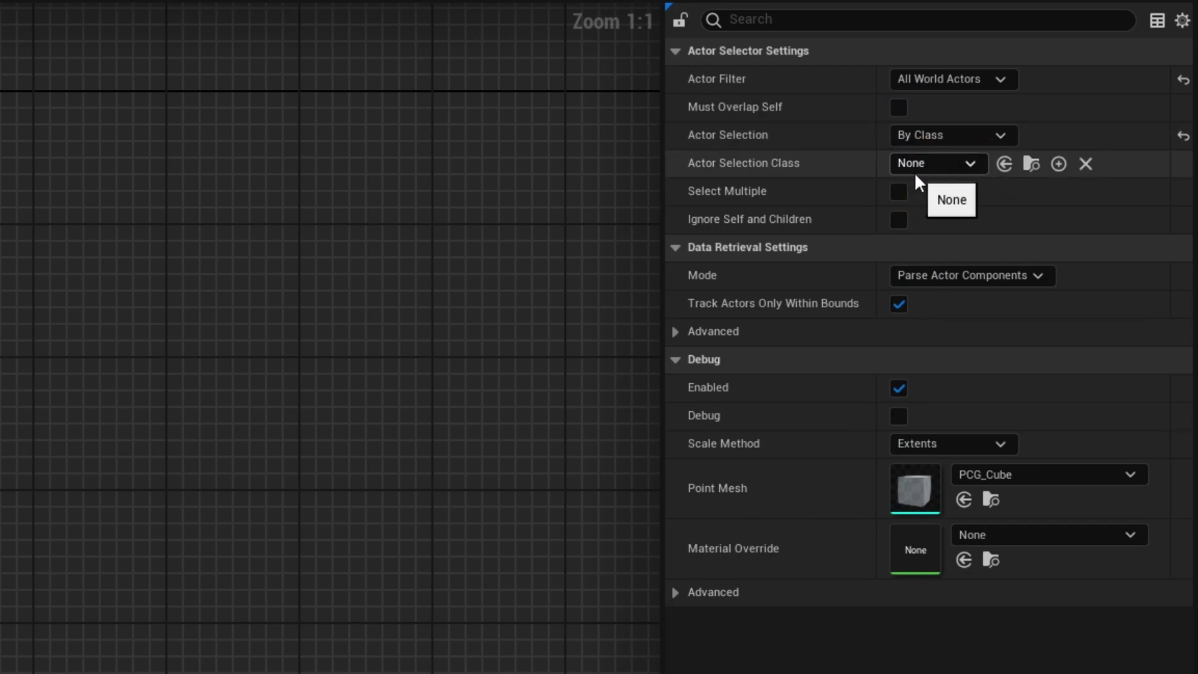
left_click(894, 169)
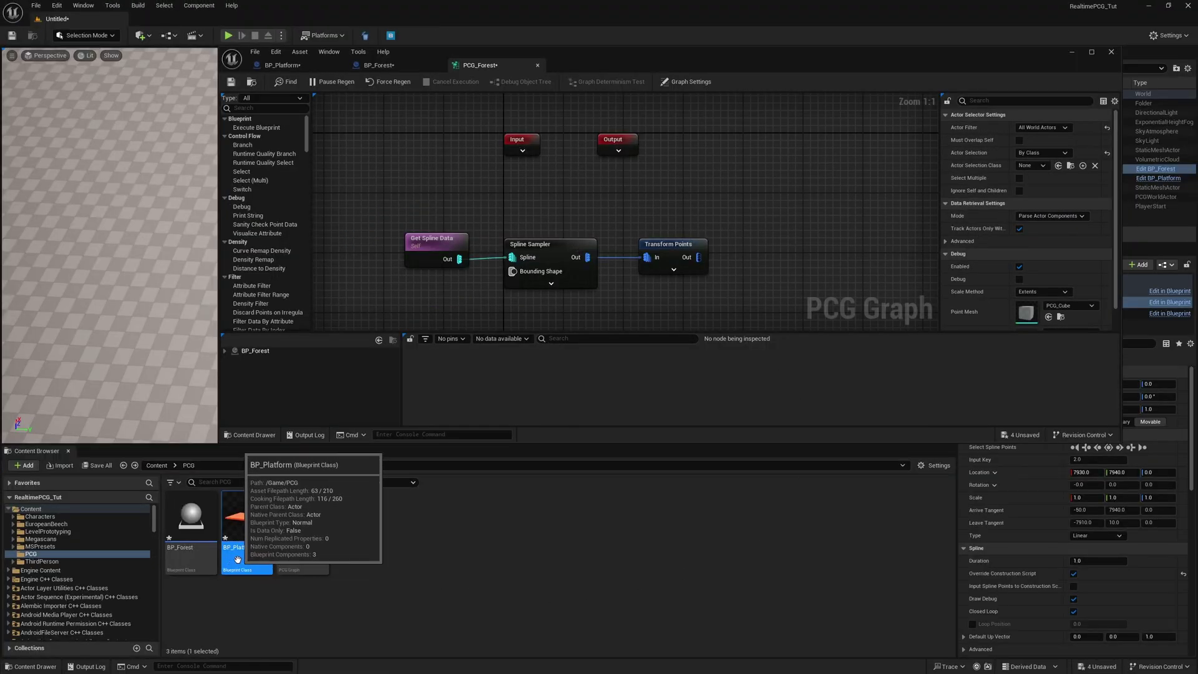
left_click(1060, 167)
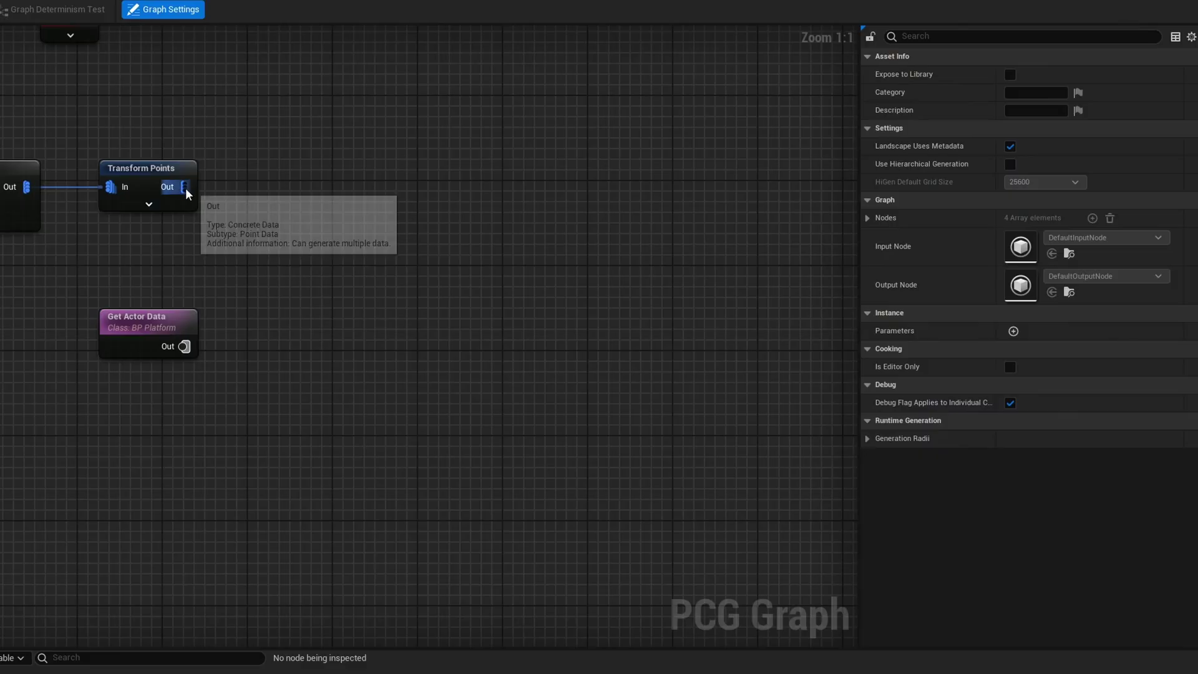
Step: Add a Difference node after Transform Points with a Binary density function
left_click_drag(185, 187, 309, 181)
type("diff")
key("Return")
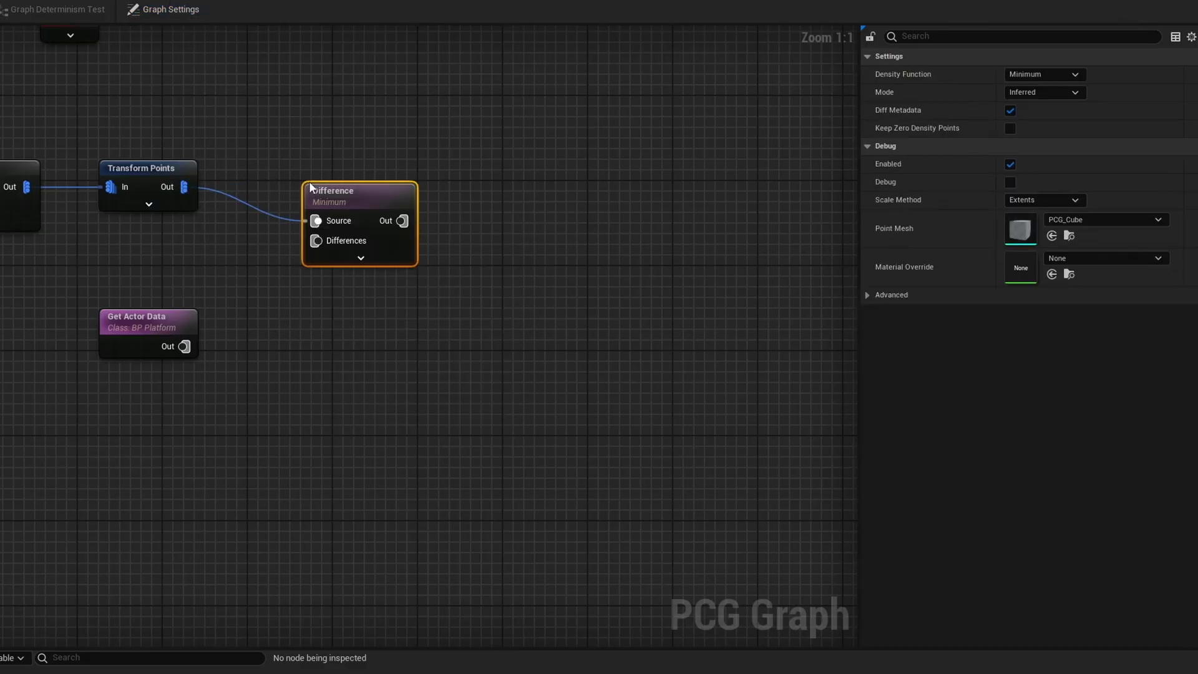
left_click(1025, 74)
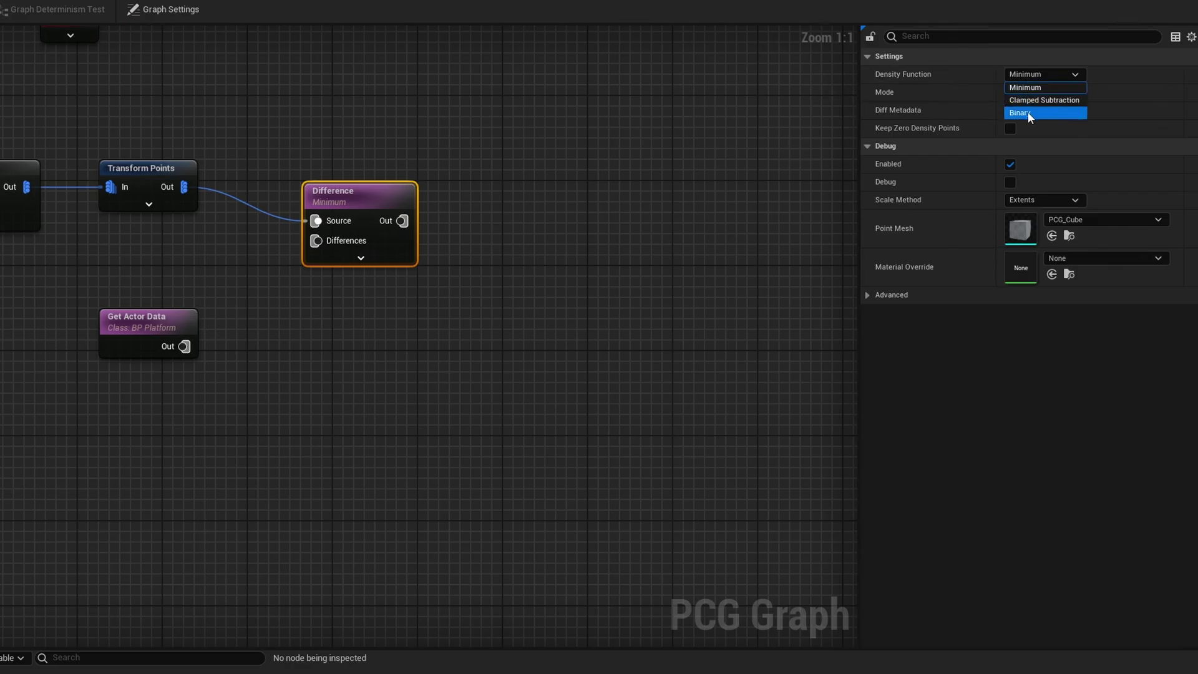
left_click(1027, 112)
Step: Wire Get Actor Data into the Differences input, then slide the orange platform elsewhere
left_click_drag(359, 208, 343, 170)
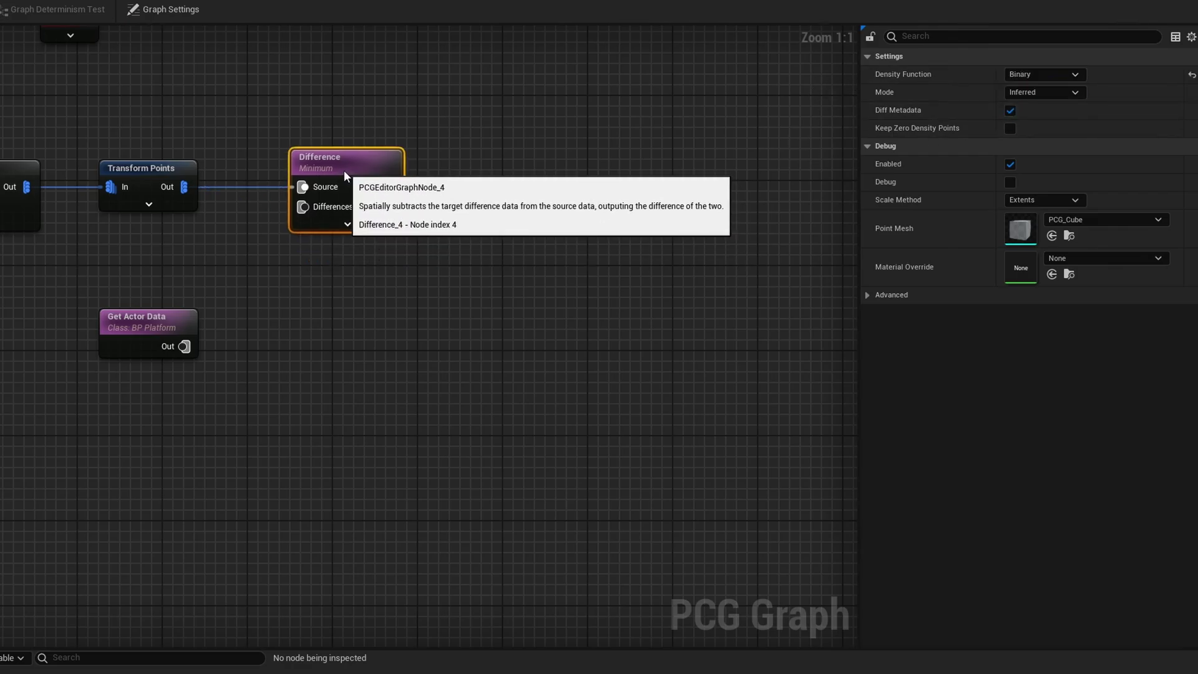
left_click_drag(180, 347, 315, 208)
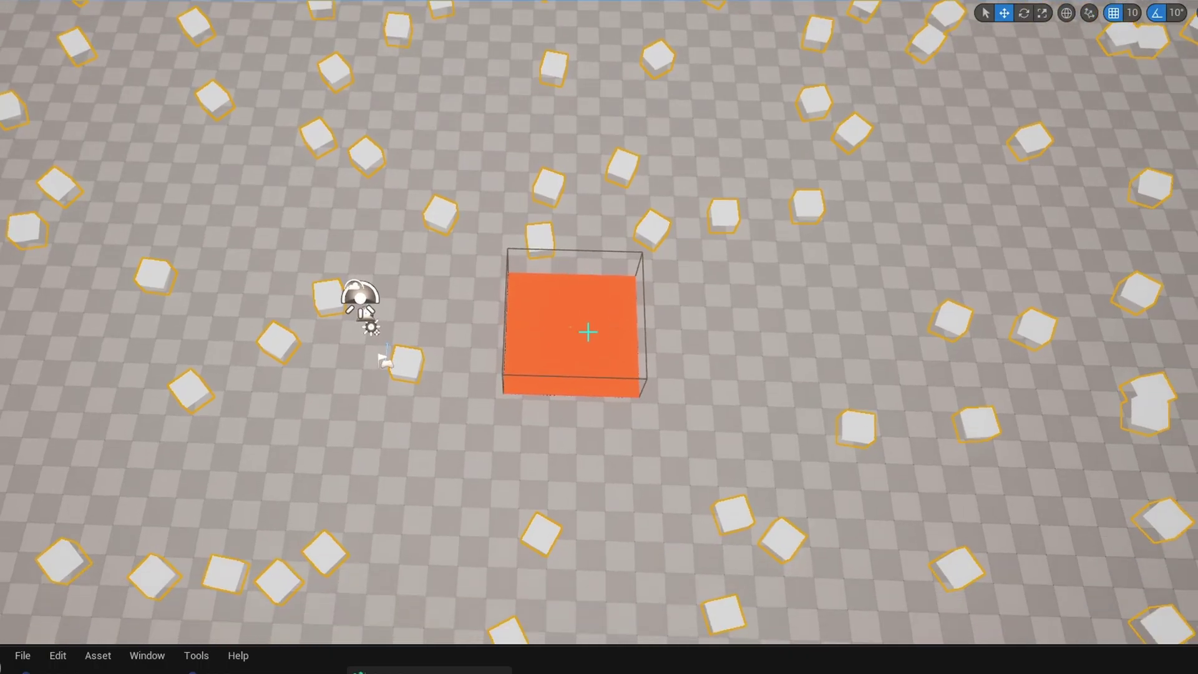
left_click(588, 332)
left_click_drag(593, 318, 636, 344)
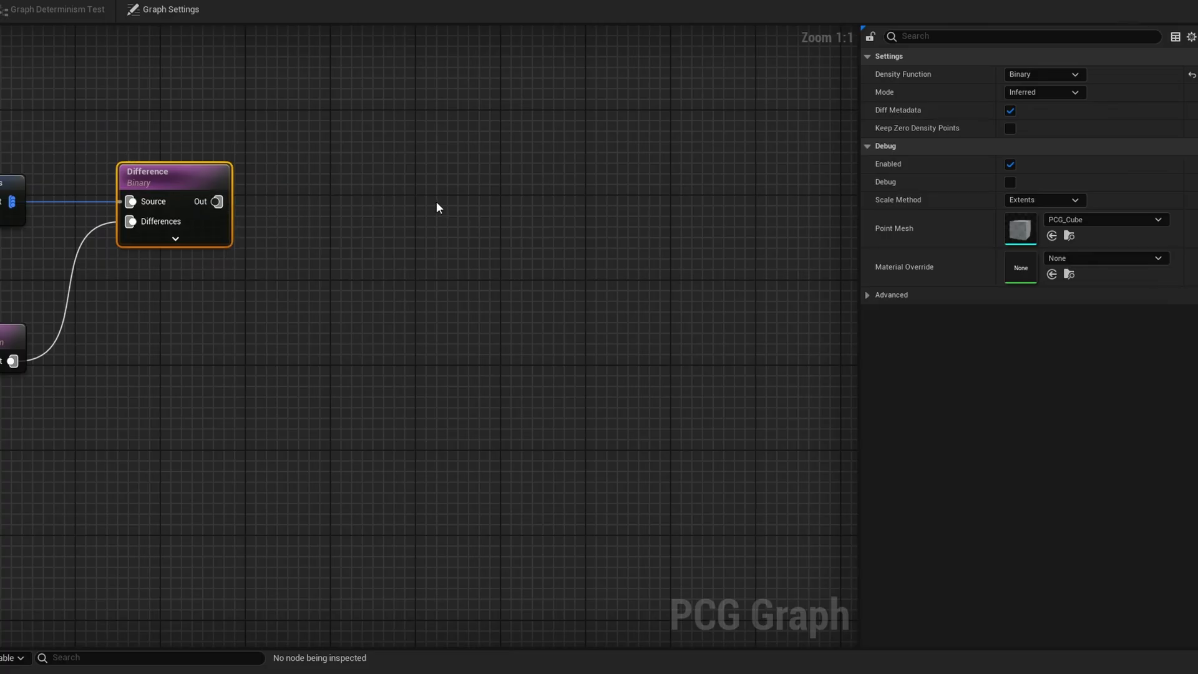
Step: Add an Attribute Noise node after Difference, removing the extra duplicate noise node
left_click_drag(216, 201, 380, 197)
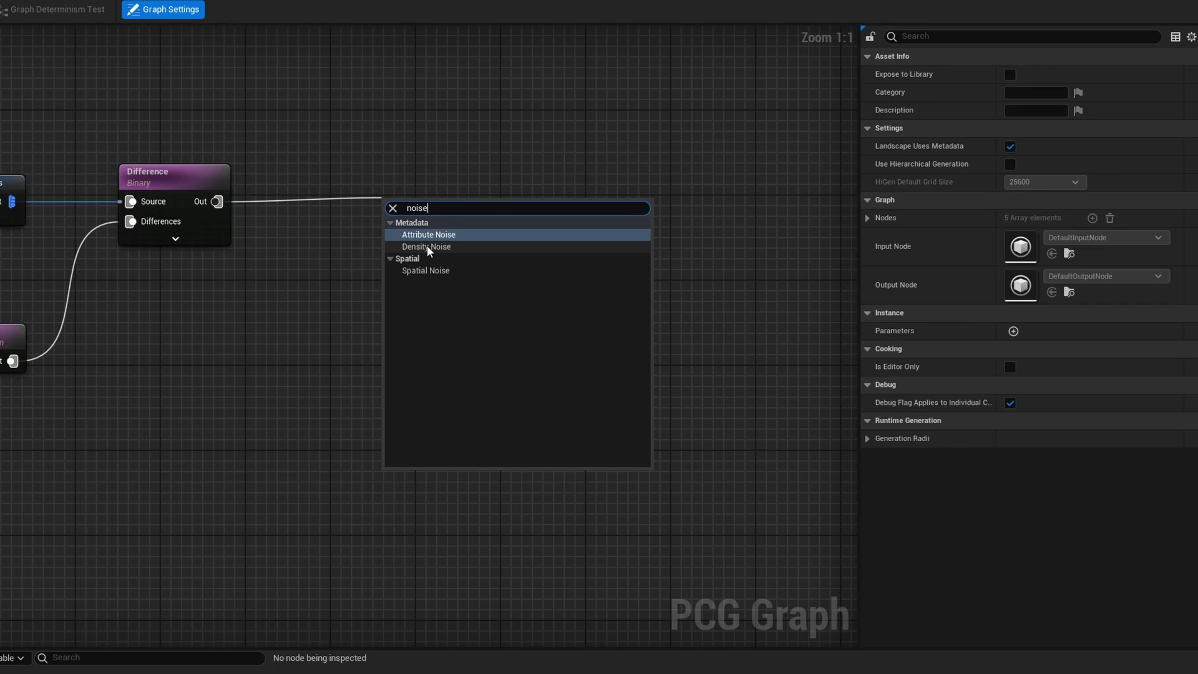
left_click(418, 246)
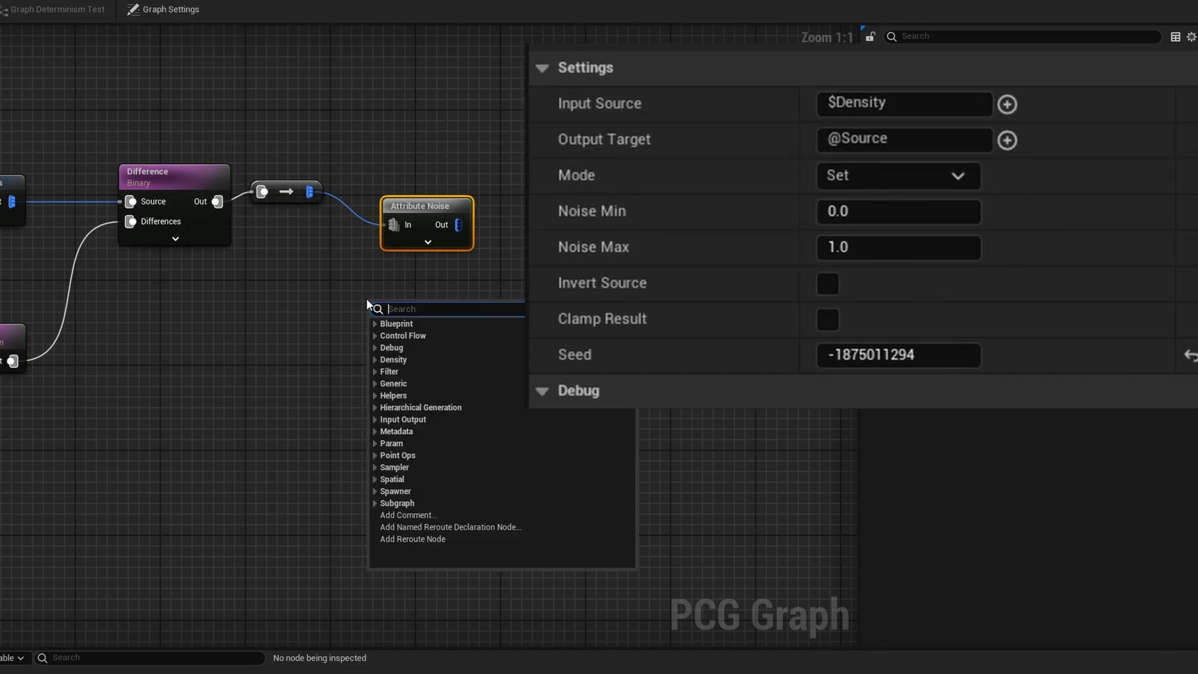
type("noise")
key("Return")
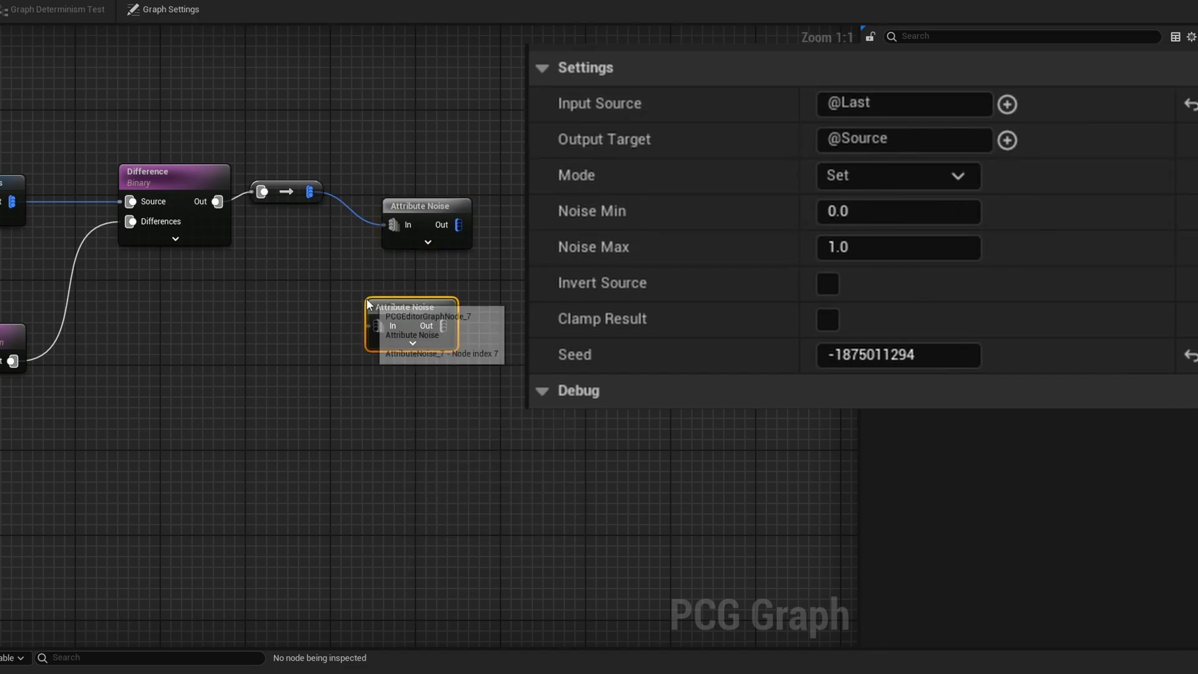
left_click(428, 213)
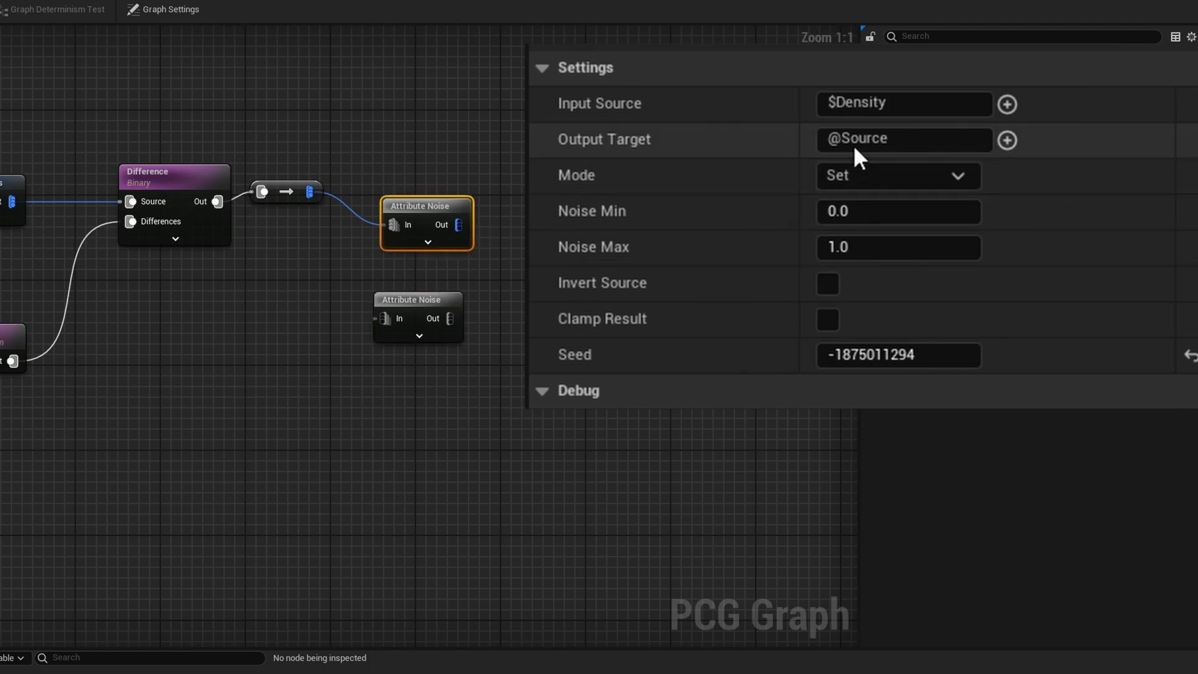
left_click(404, 302)
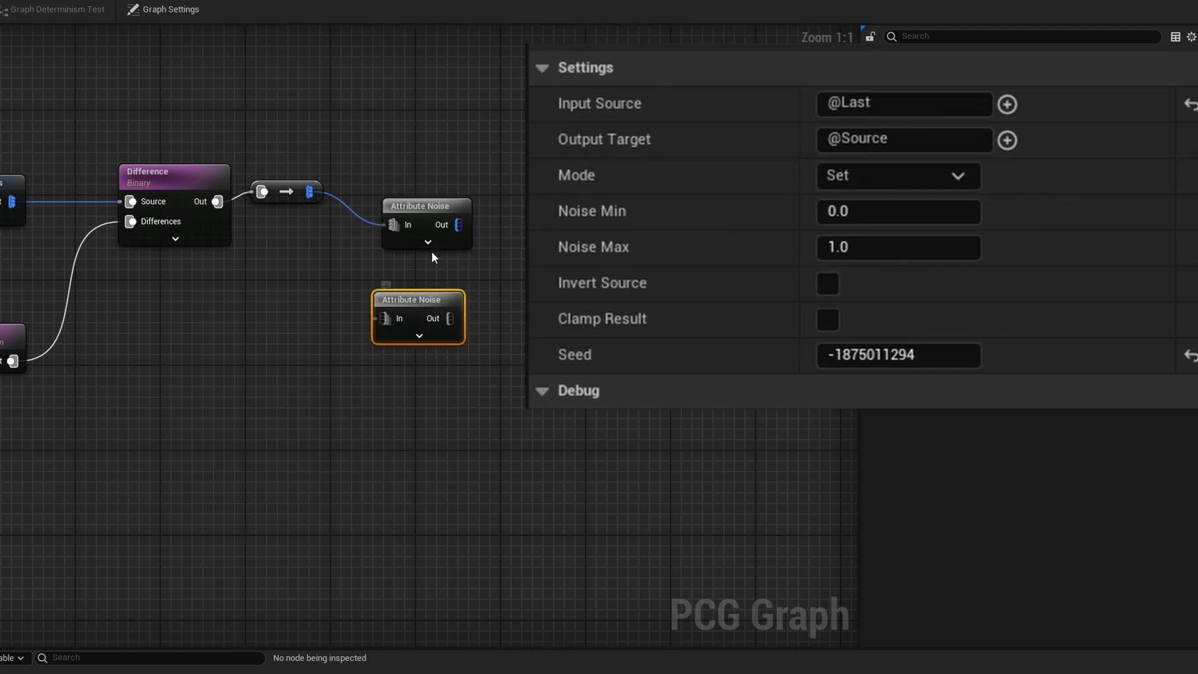
left_click(414, 208)
left_click(418, 298)
left_click_drag(530, 291, 270, 447)
left_click_drag(447, 316, 347, 117)
right_click_drag(468, 202, 264, 197)
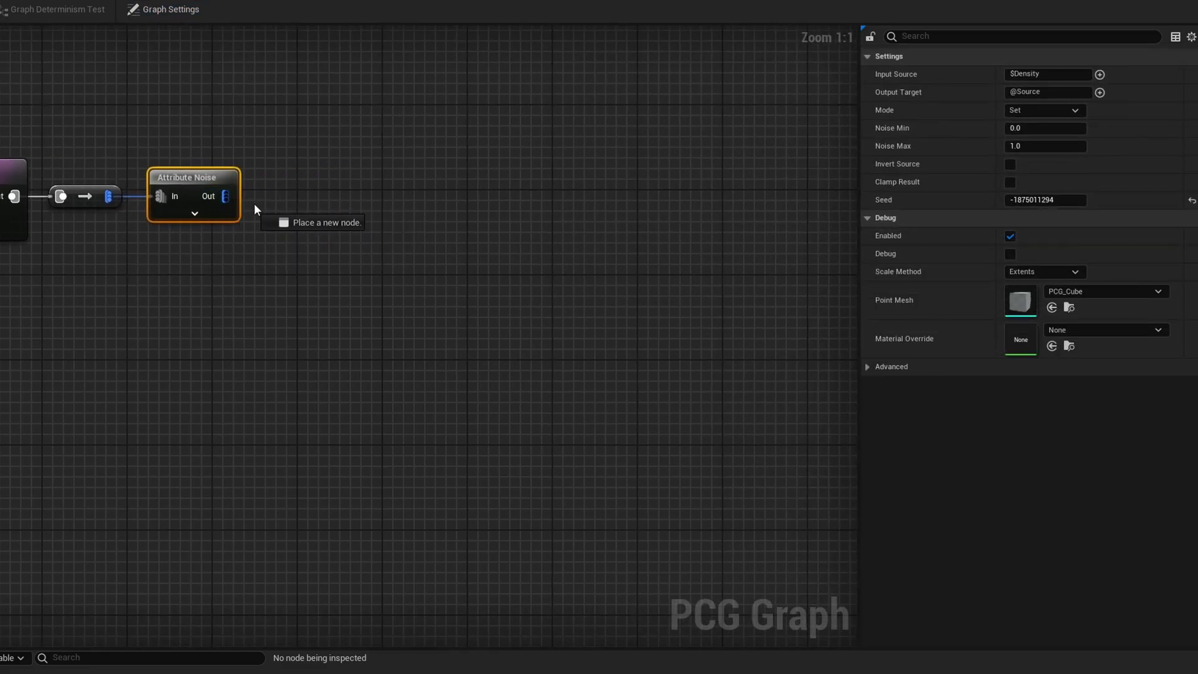
Step: Add a Density Filter after Attribute Noise with Lower Bound 0.7
left_click_drag(253, 203, 294, 193)
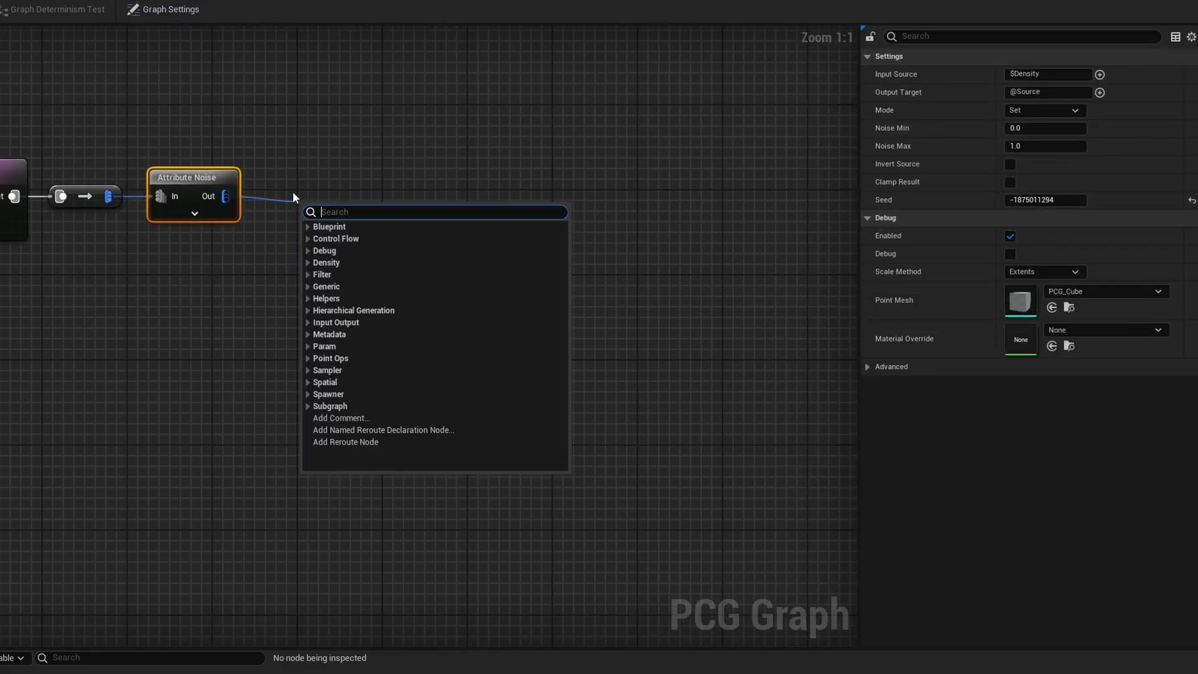
type("density")
key("Return")
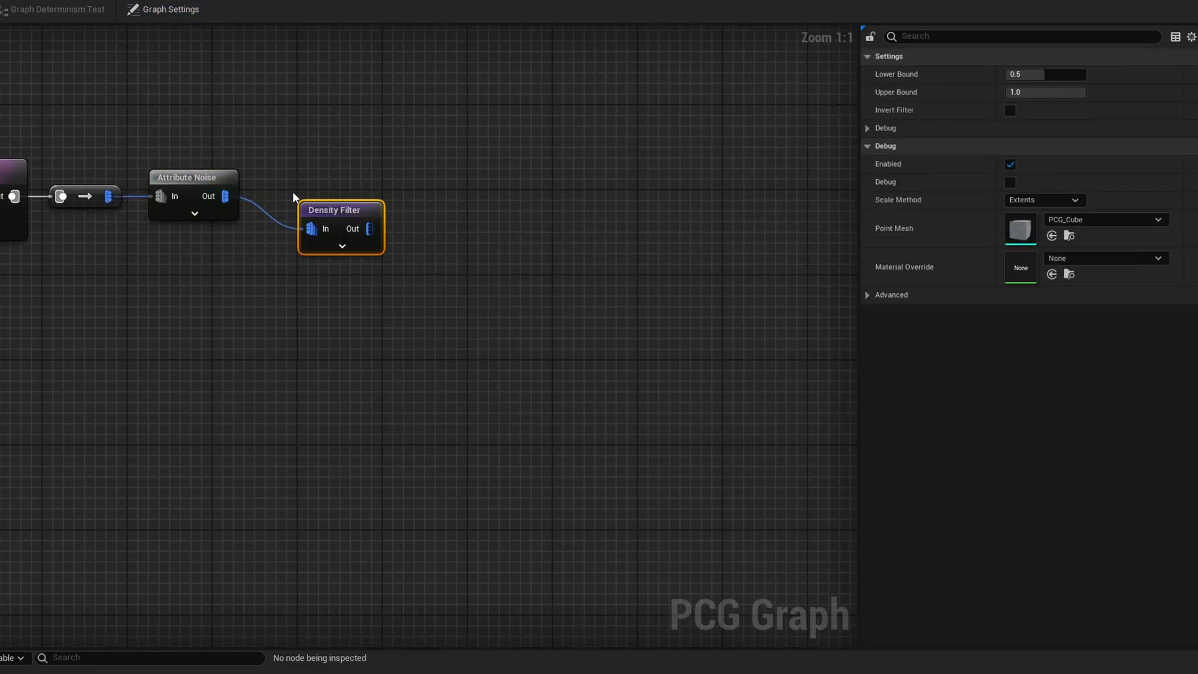
left_click_drag(345, 211, 322, 178)
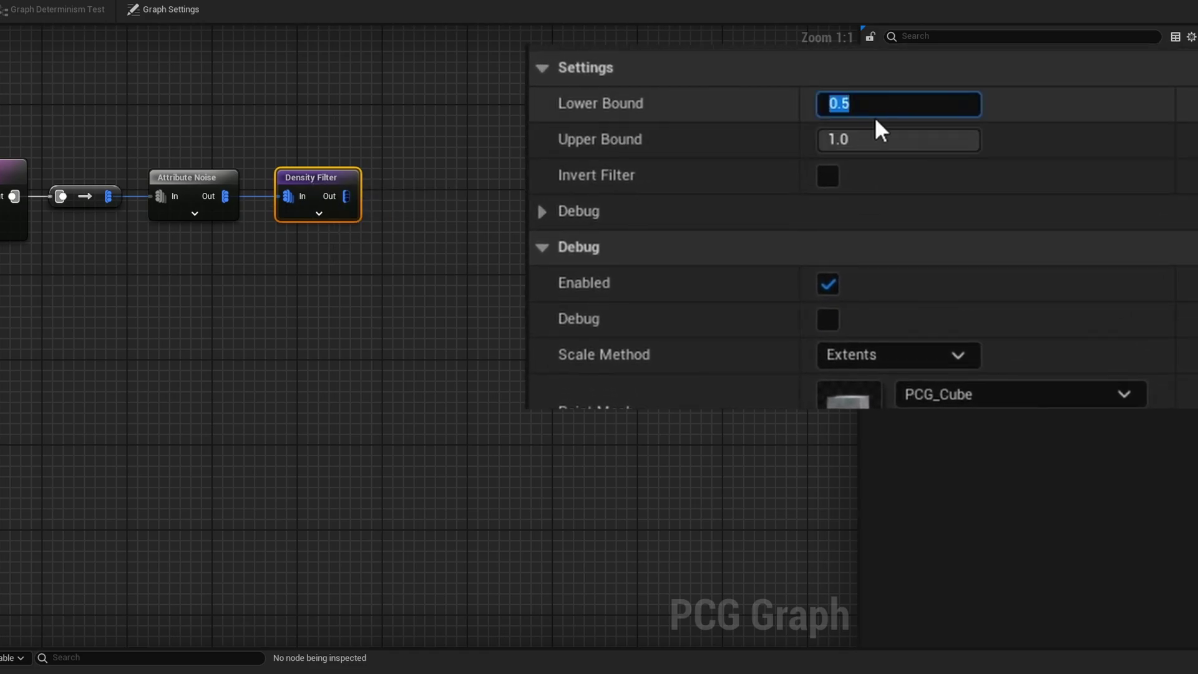
type("0.7")
key("Return")
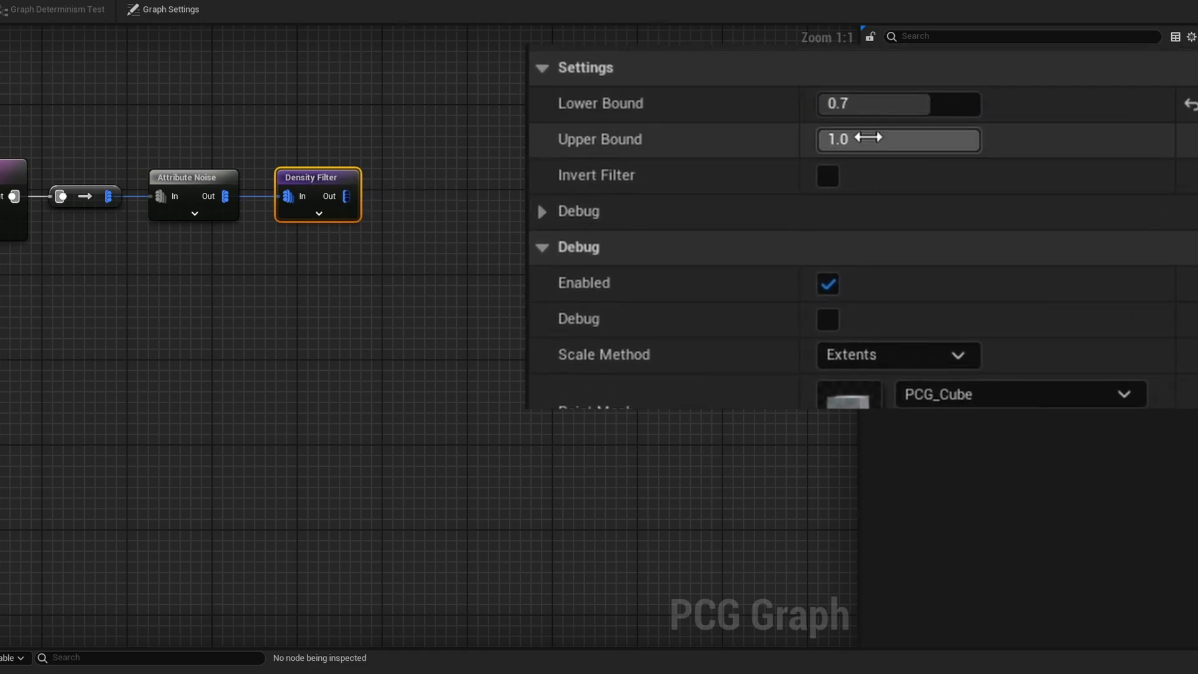
right_click_drag(337, 247, 247, 254)
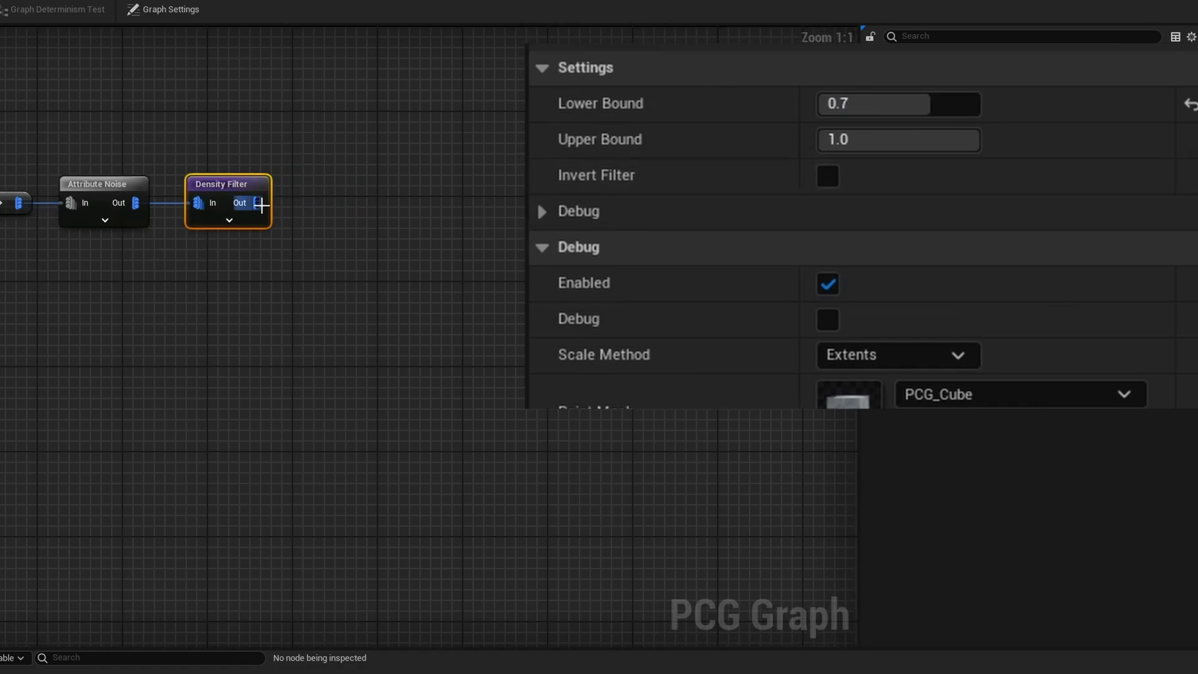
left_click_drag(256, 203, 358, 177)
Step: Add a Static Mesh Spawner with SM_EuropeanBeech mesh entries and fly through the resulting forest
type("static")
key("Return")
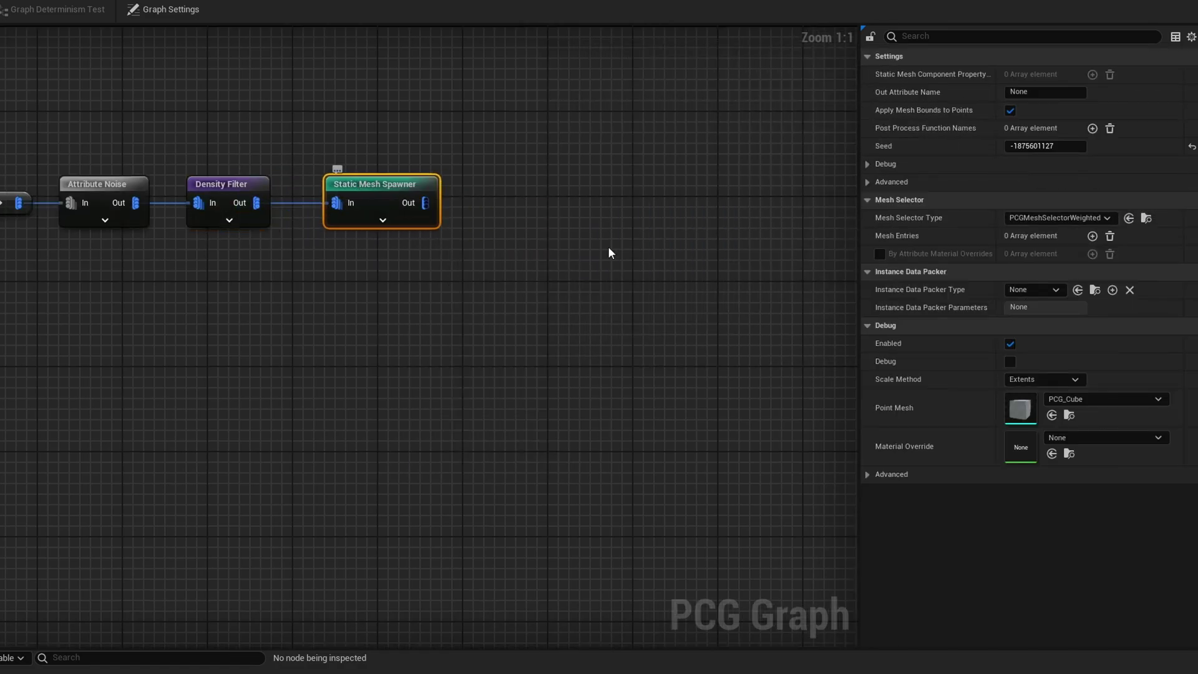
left_click(1092, 236)
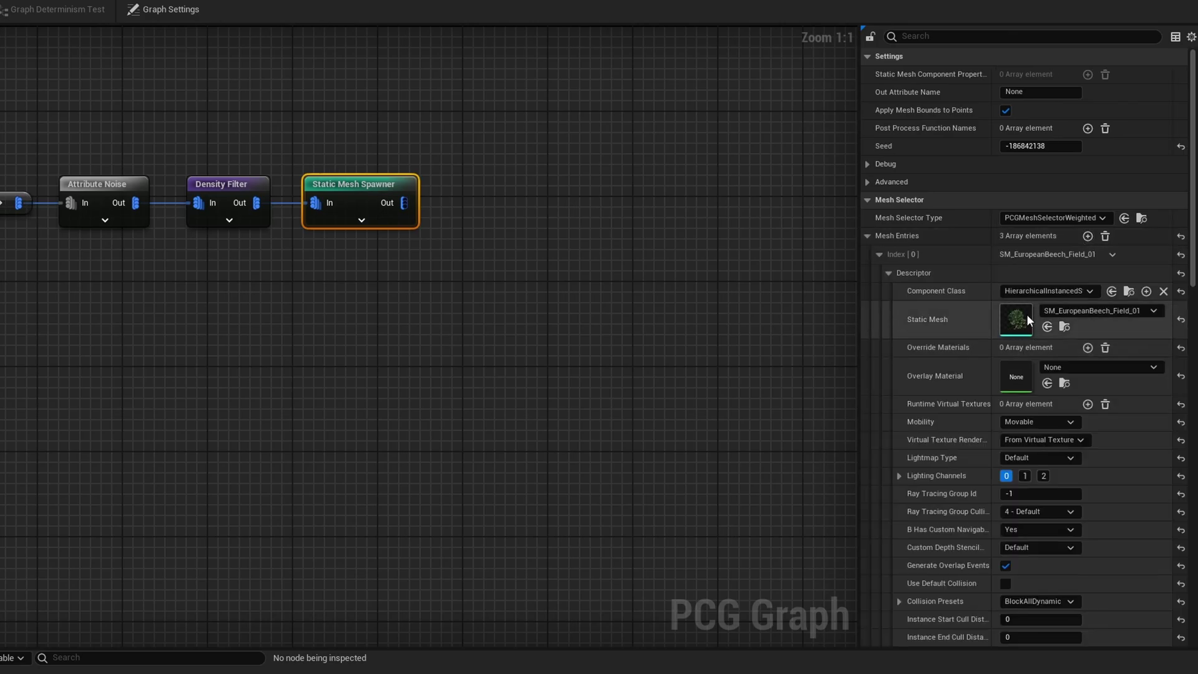
left_click(890, 274)
left_click(882, 260)
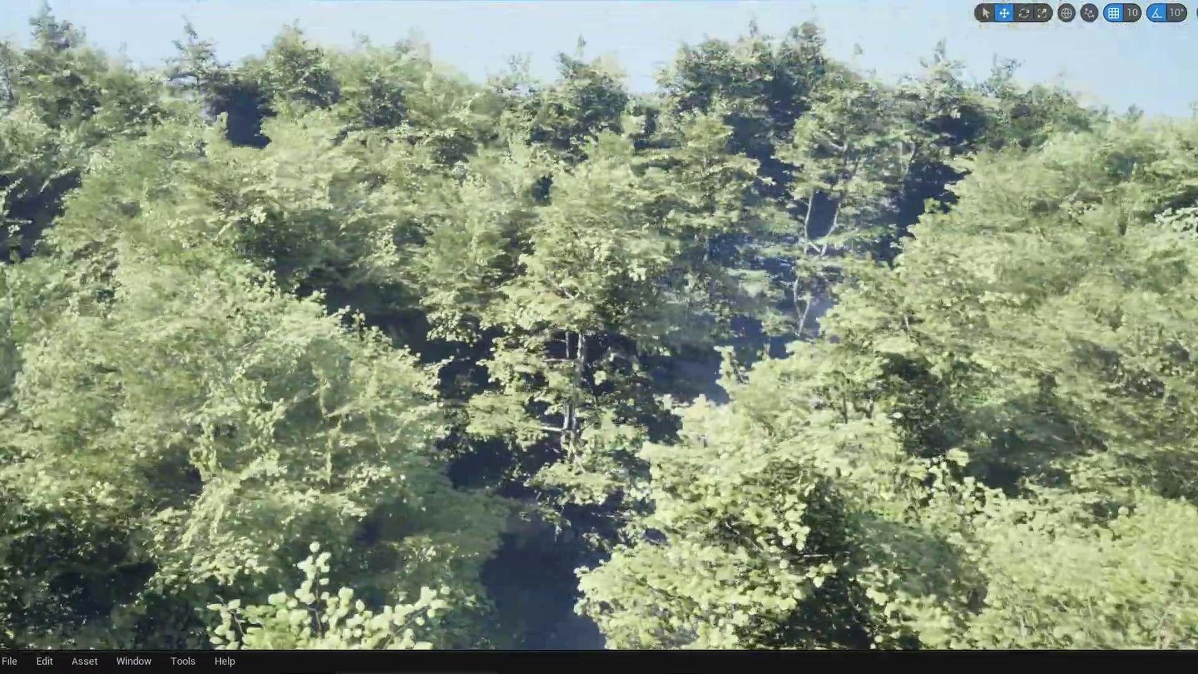
mouse_move(850, 366)
right_mouse_down()
mouse_move(843, 462)
mouse_move(850, 366)
right_mouse_up()
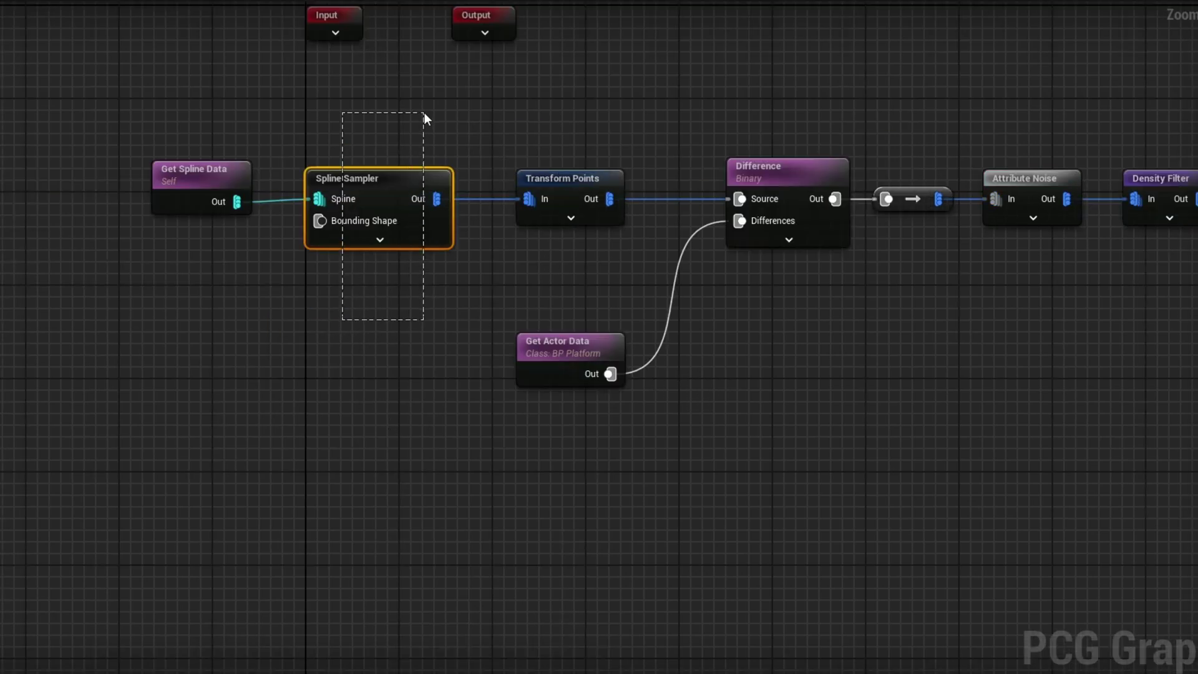
Step: Branch a duplicate Spline Sampler (75 spacing) into new Transform Points and set scale 0.7–1.2
key("ctrl+v")
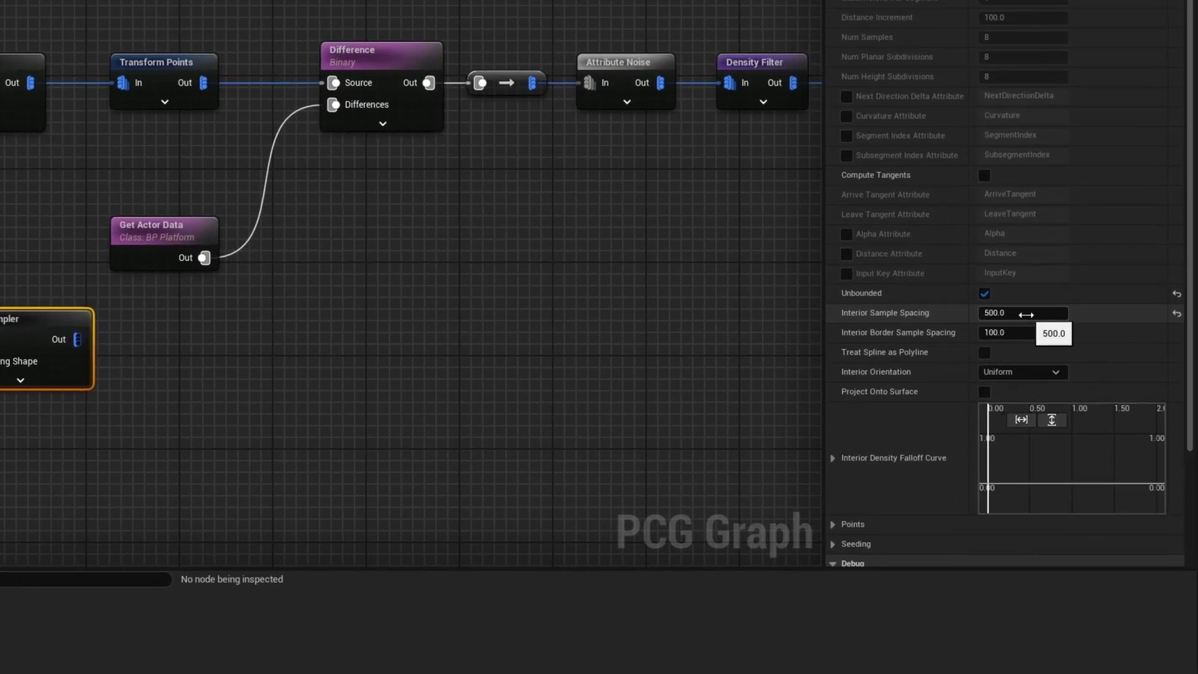
left_click(1026, 314)
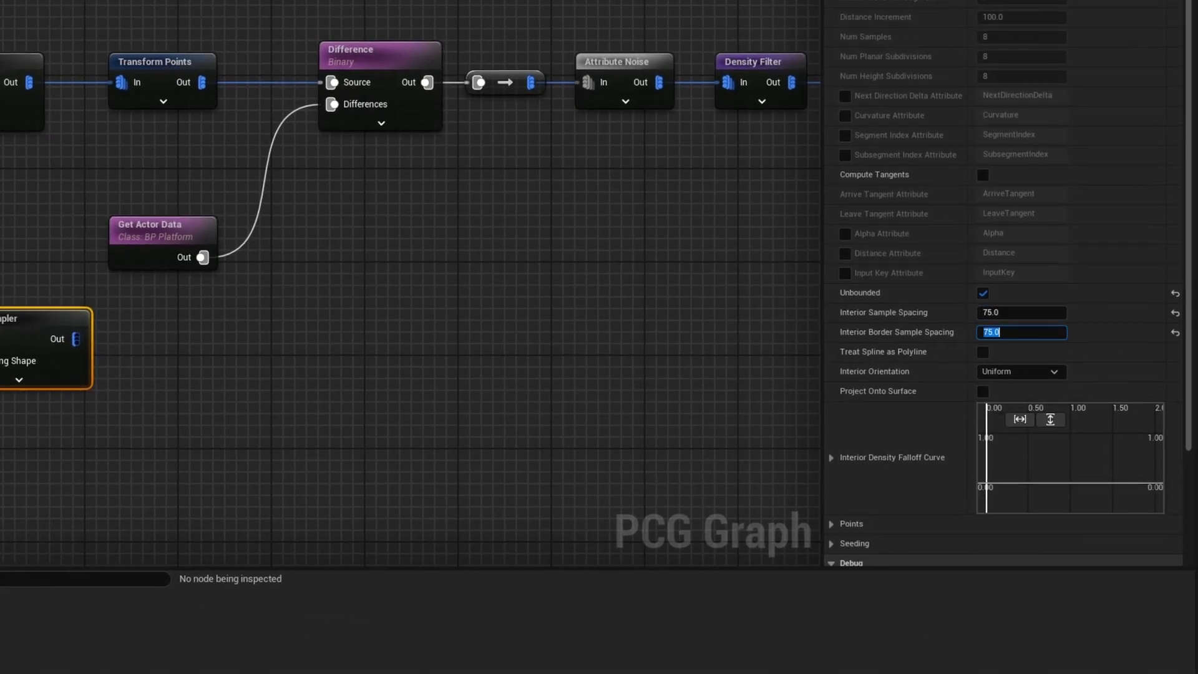
left_click_drag(236, 201, 367, 456)
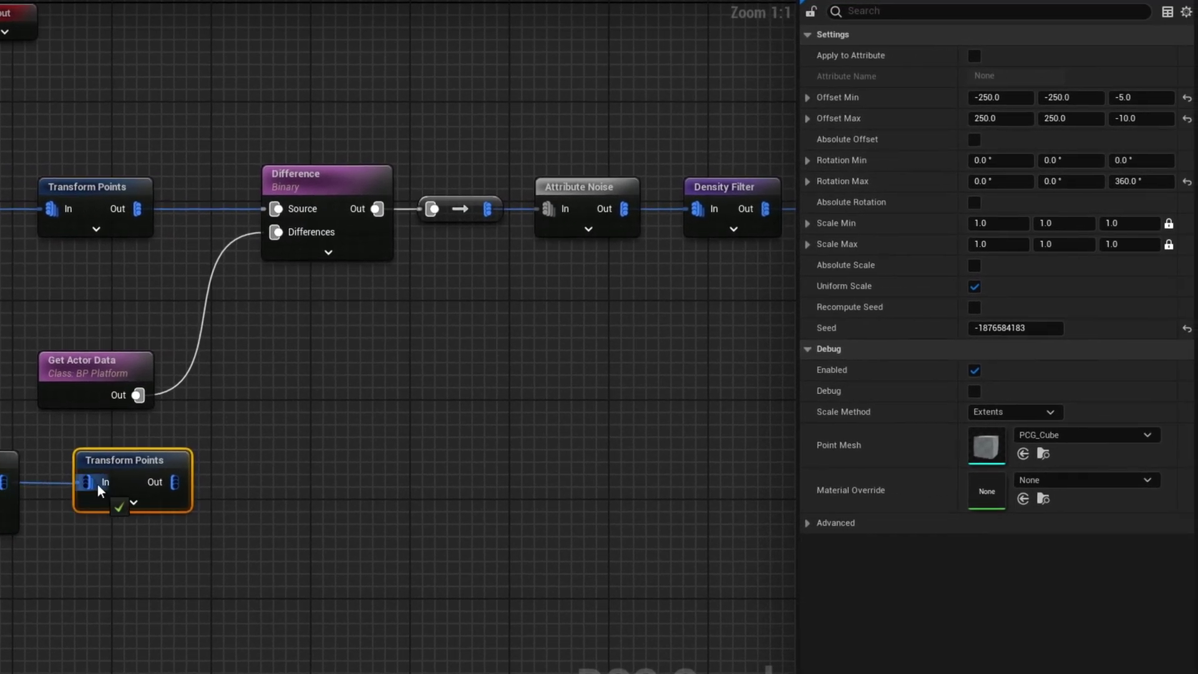
left_click_drag(98, 486, 112, 474)
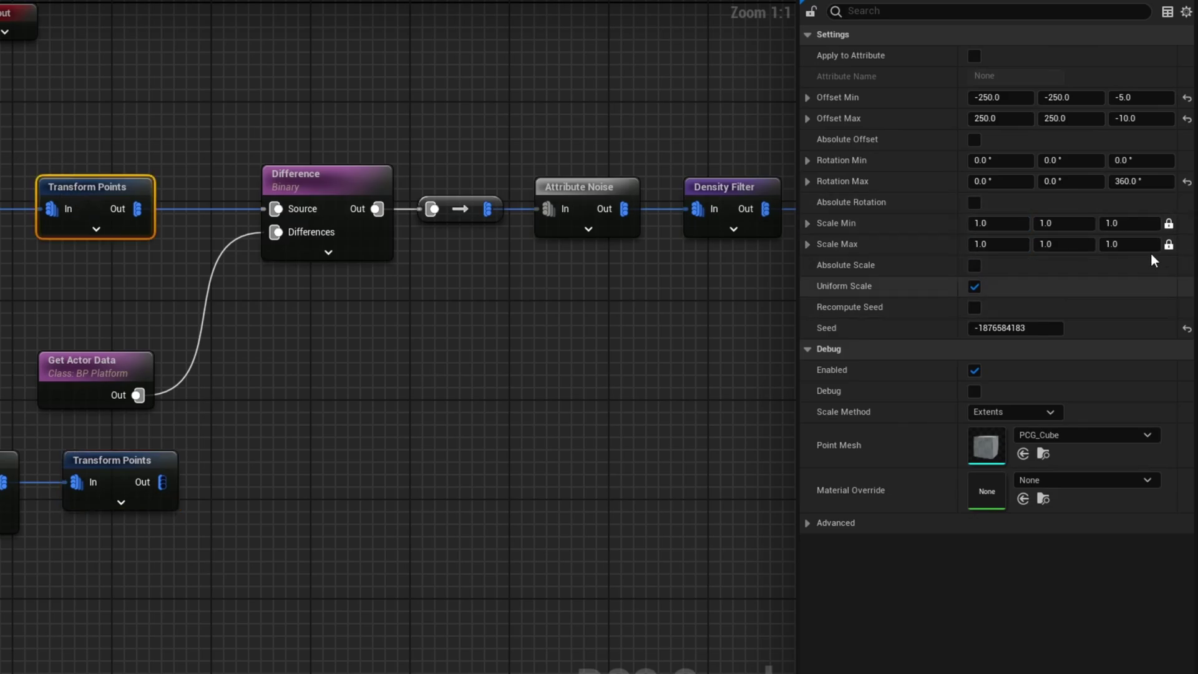
left_click(983, 223)
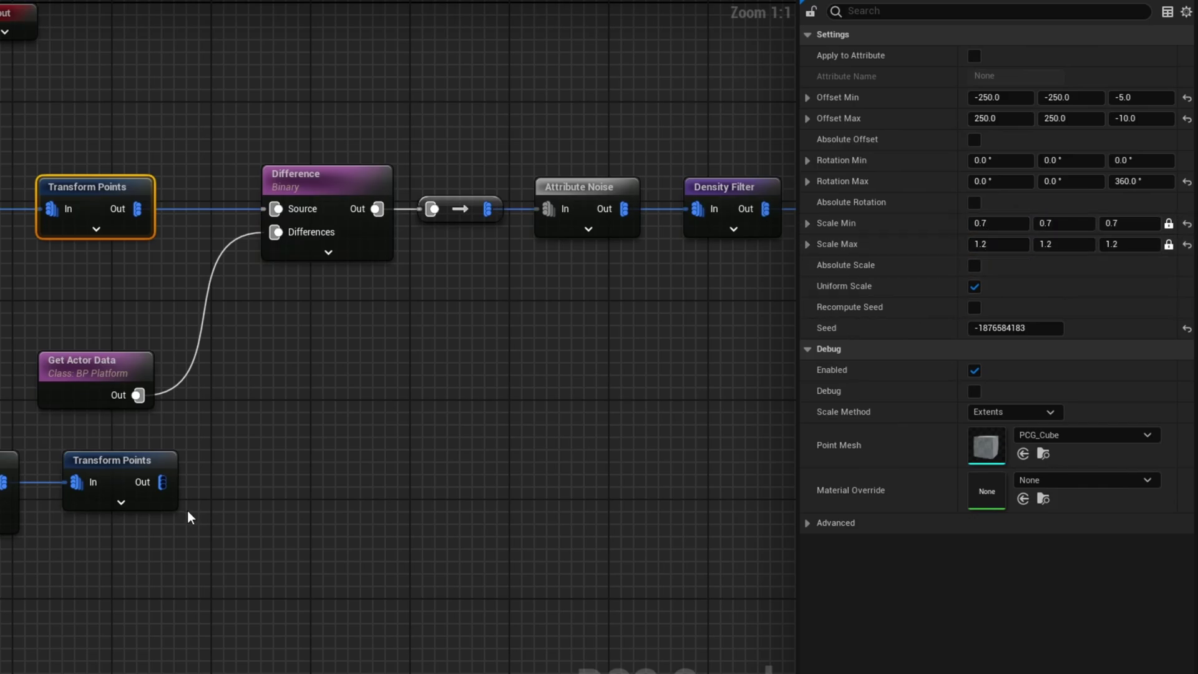
Step: Duplicate the Difference node and feed the lower Transform Points branch into it
left_click_drag(779, 494, 316, 417)
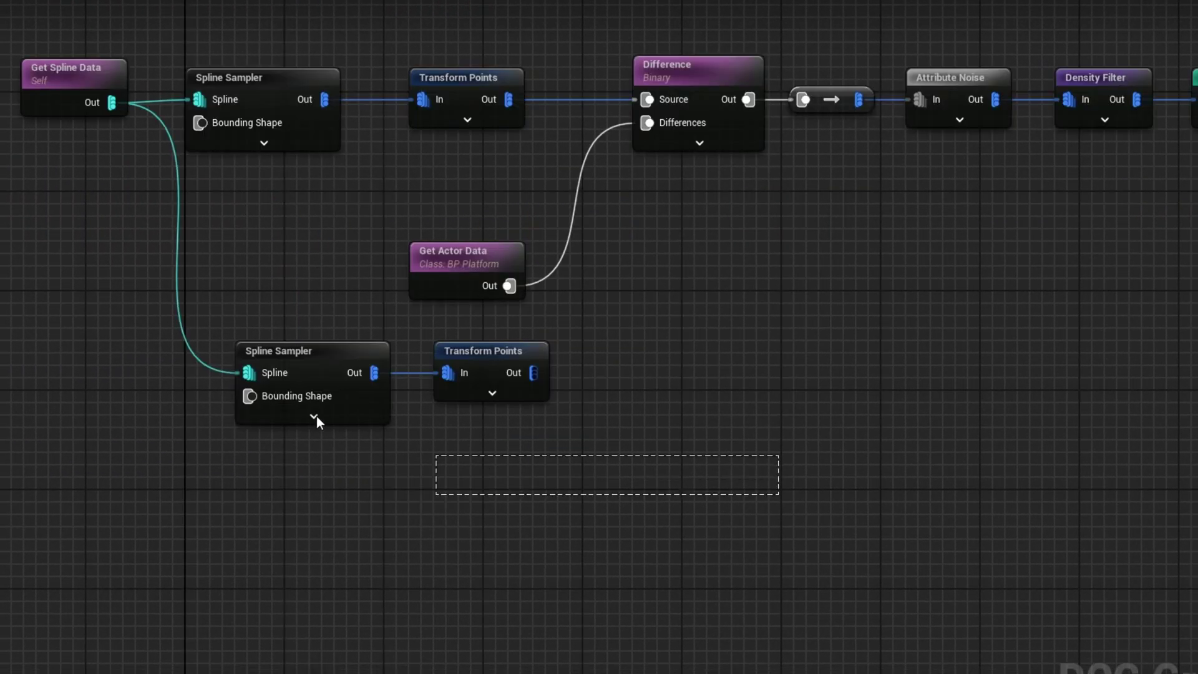
left_click_drag(484, 349, 459, 348)
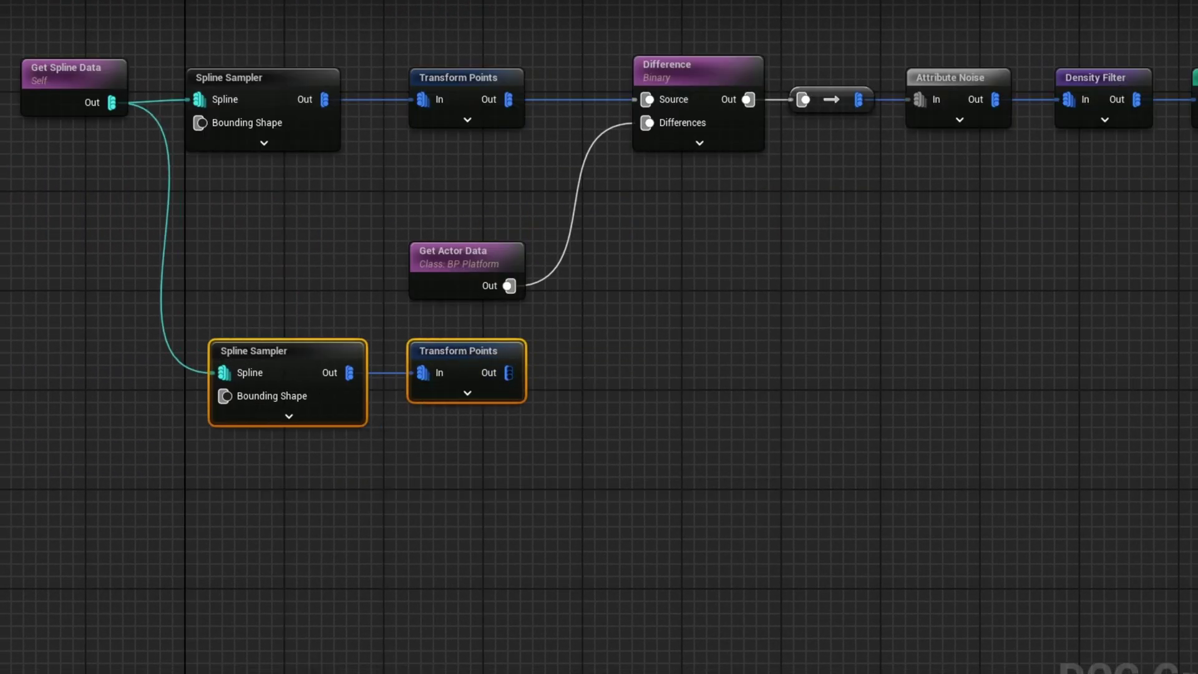
right_click_drag(718, 252, 576, 229)
left_click_drag(575, 229, 531, 40)
key("ctrl+v")
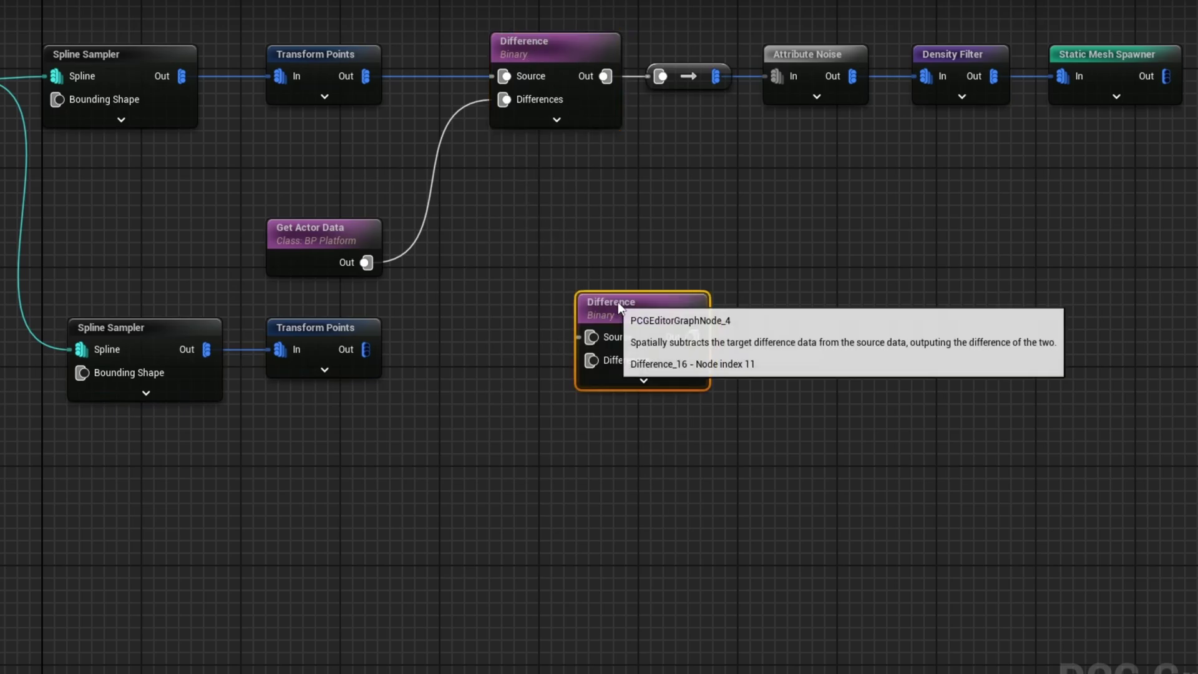
left_click_drag(668, 302, 680, 302)
left_click_drag(366, 350, 452, 260)
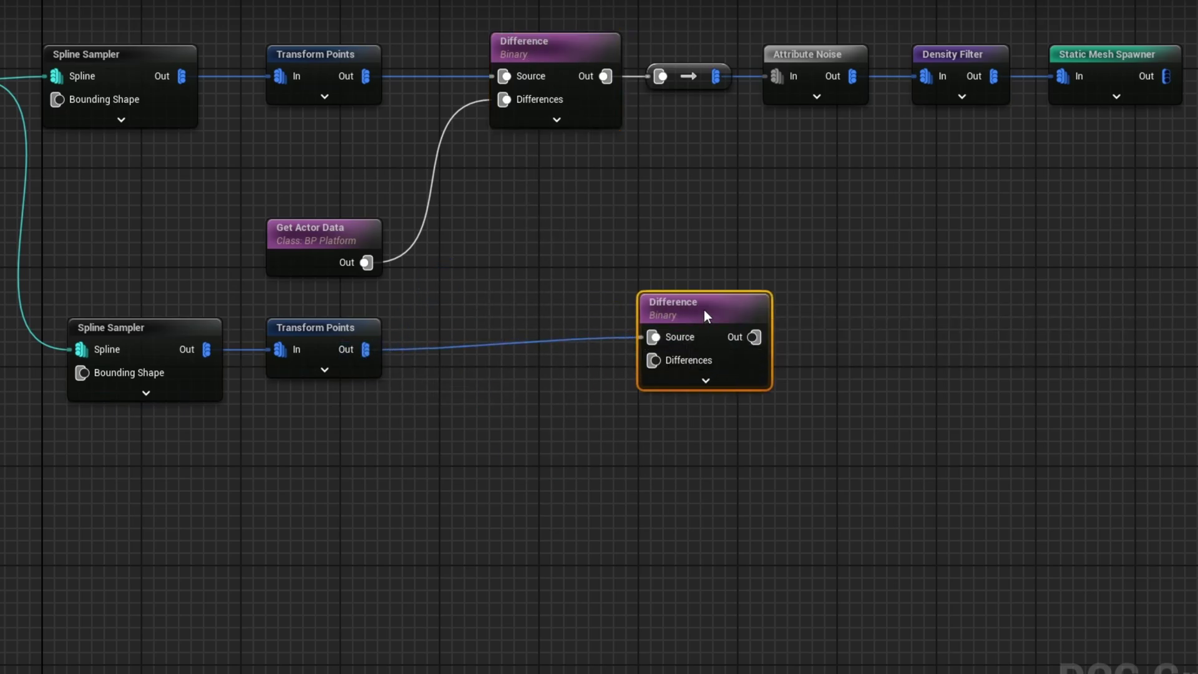
left_click_drag(707, 315, 831, 327)
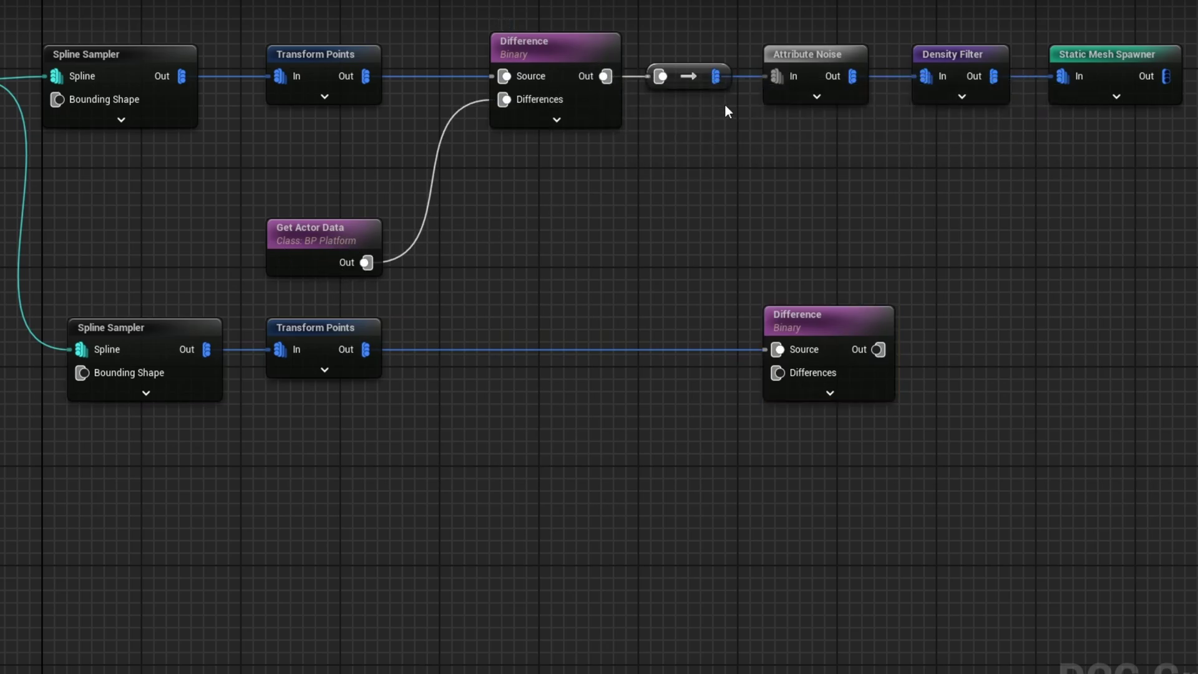
Step: Add a Merge Points node after the converter and wire Get Actor Data into it
left_click_drag(711, 74, 746, 80)
left_click_drag(691, 206, 611, 225)
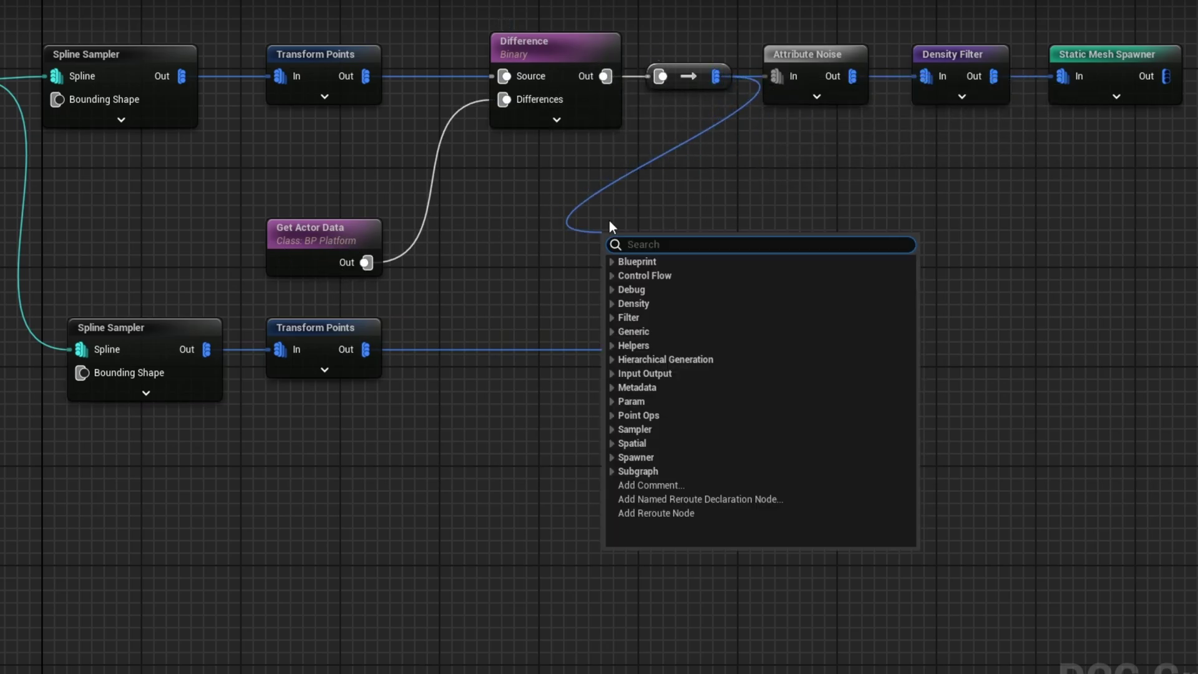
type("merge")
key("Down")
key("Return")
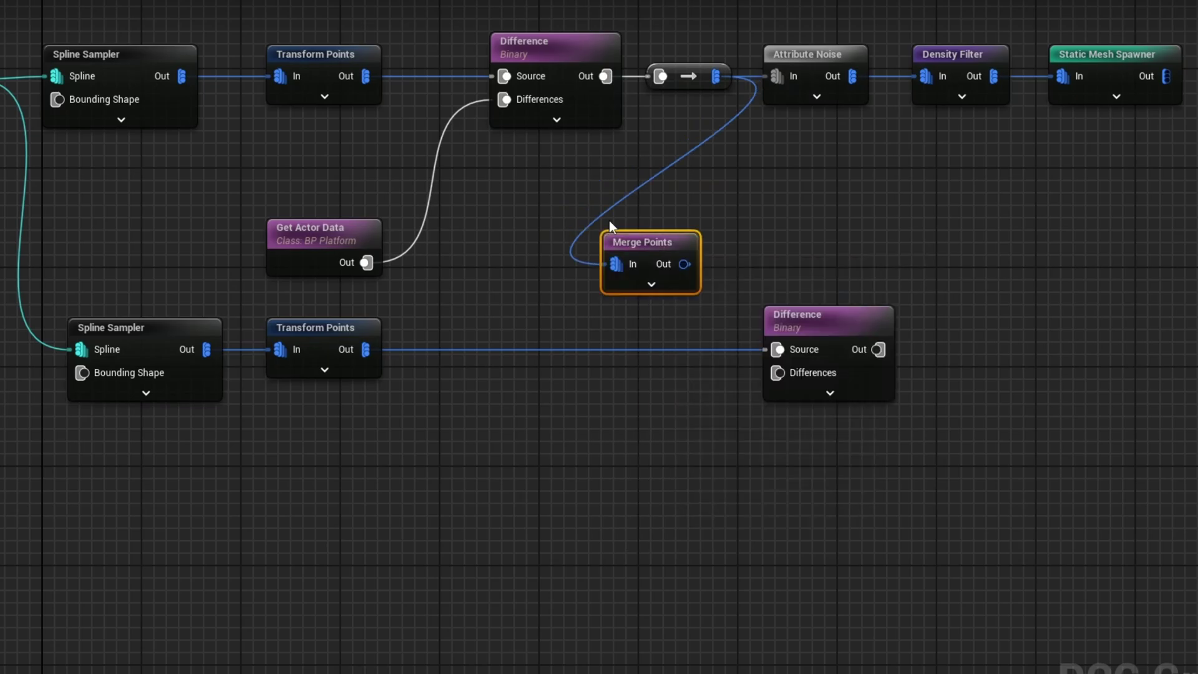
left_click_drag(365, 262, 552, 252)
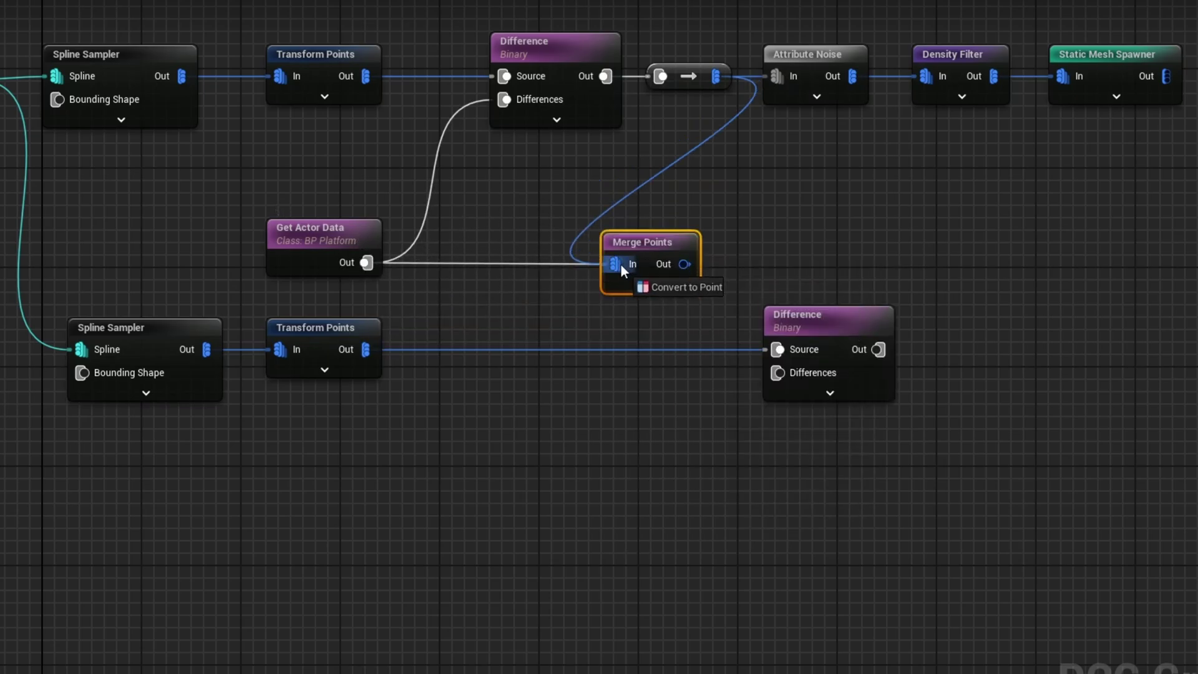
left_click_drag(620, 264, 619, 265)
Step: Set Get Actor Data mode to Get Single Point and connect it directly to Merge Points, removing the reroute
left_click(305, 246)
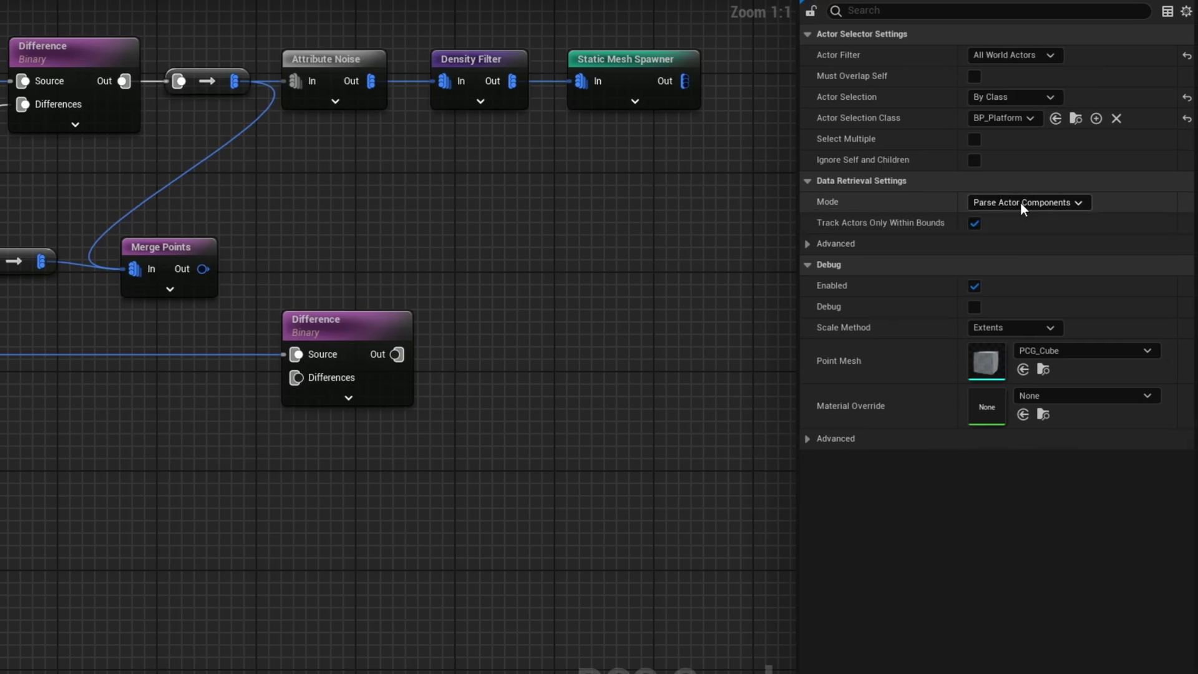
left_click(1007, 202)
left_click(1011, 231)
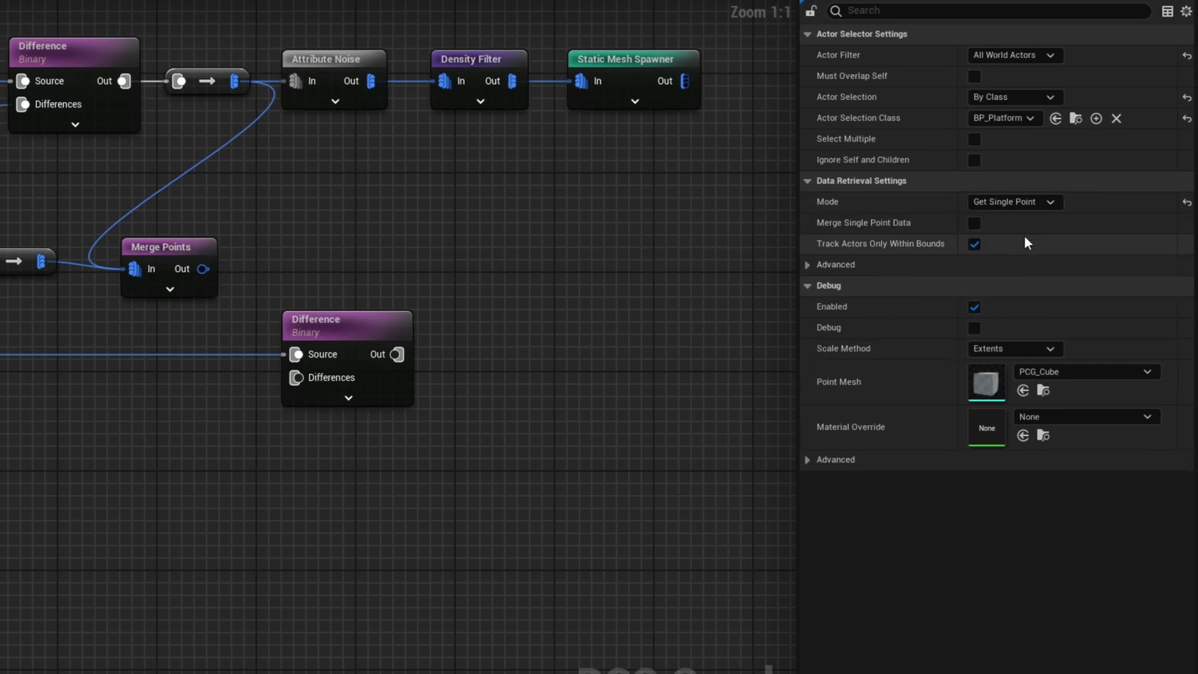
left_click_drag(4, 300, 61, 227)
key("Delete")
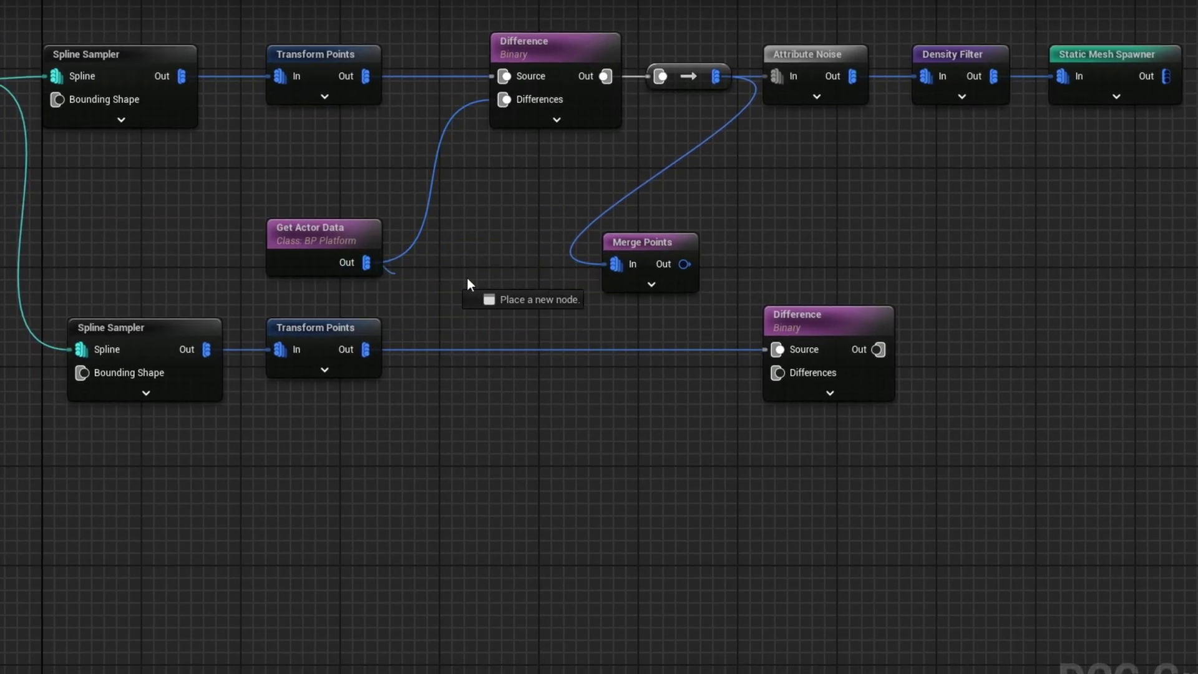
left_click_drag(623, 263, 622, 265)
left_click_drag(729, 220, 601, 283)
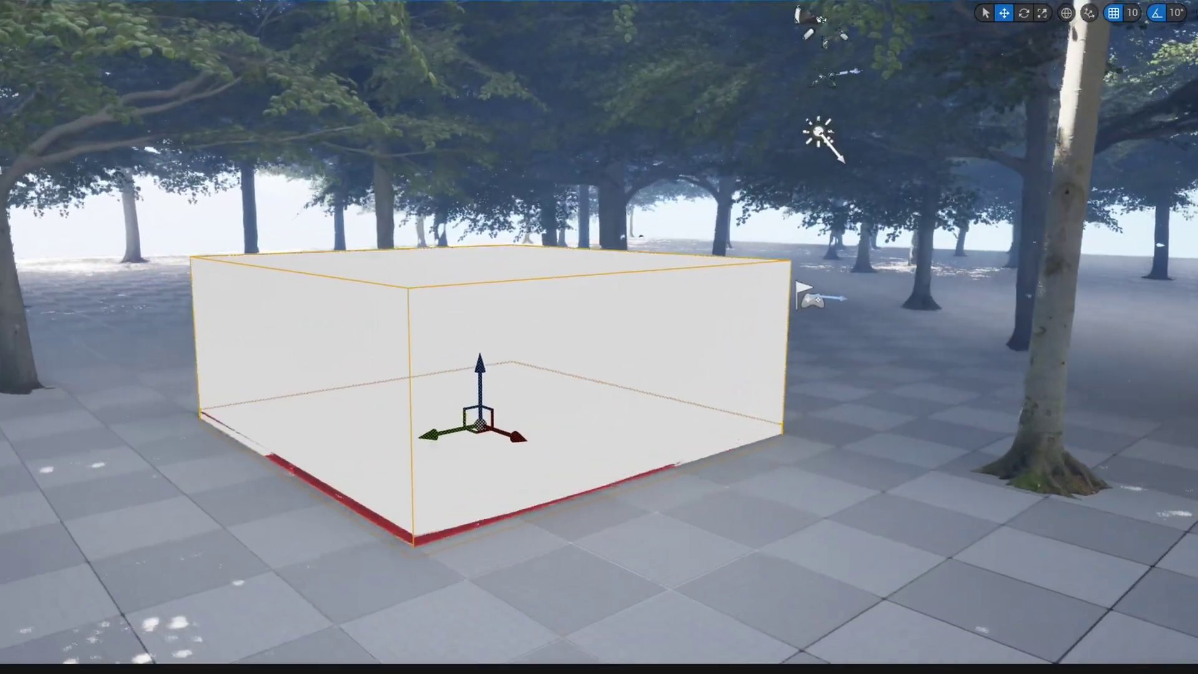
Step: Connect Merge Points output to the lower Difference's Differences input
right_click_drag(404, 558, 404, 578)
key("w")
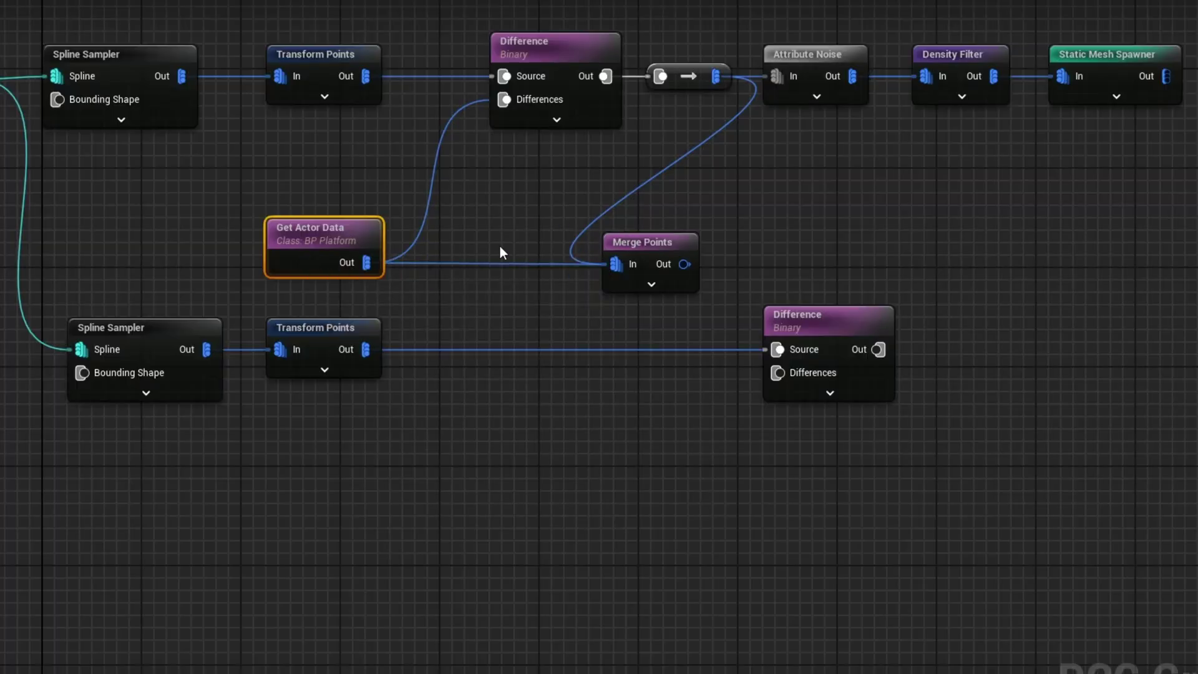
left_click_drag(684, 264, 800, 182)
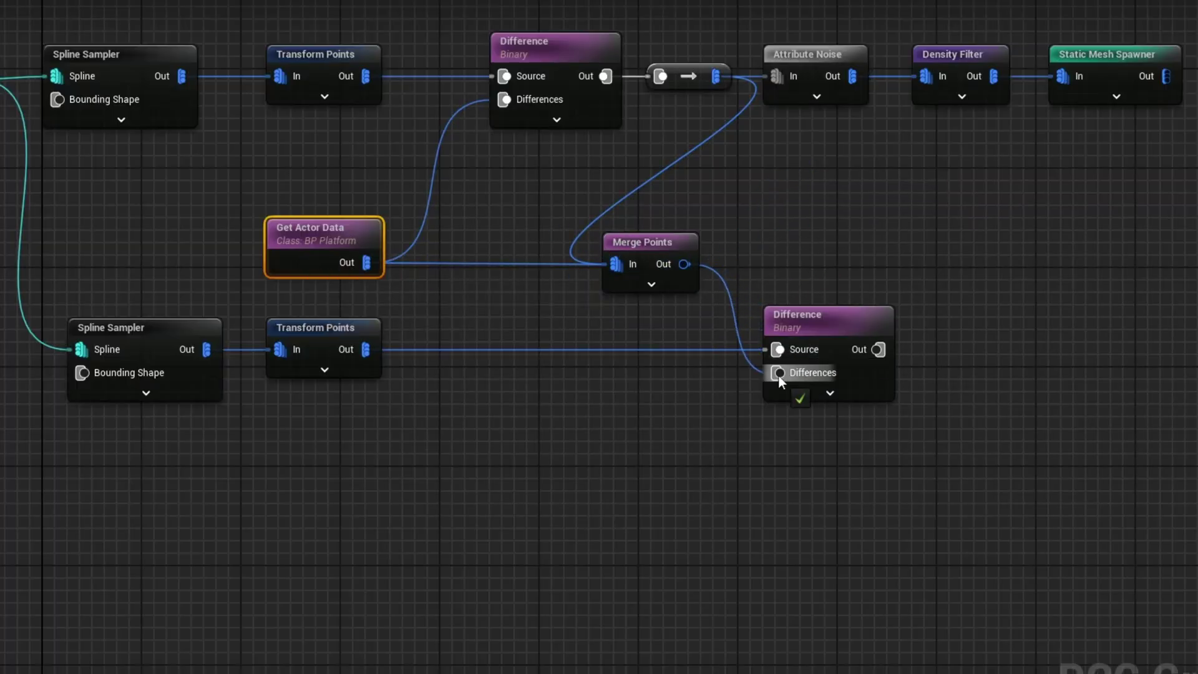
left_click_drag(778, 375, 780, 375)
left_click_drag(976, 228, 822, 407)
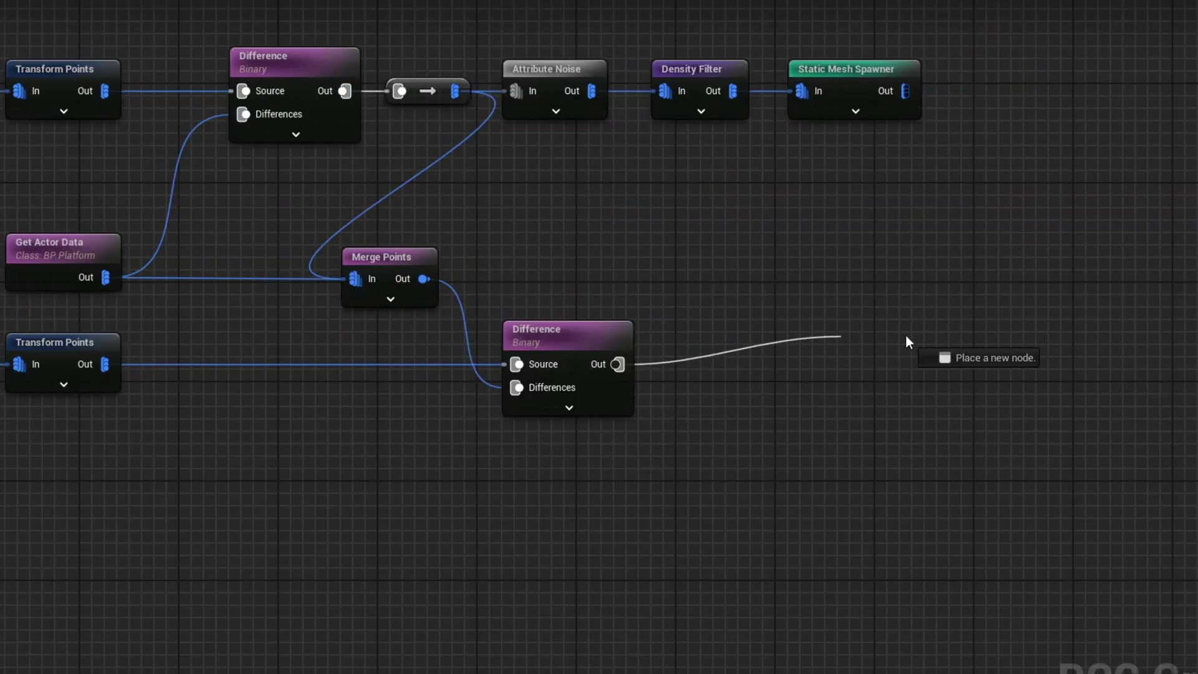
Step: Add a Static Mesh Spawner after the lower Difference node and fly through the forest
left_click_drag(909, 342, 875, 368)
type("stat")
key("Return")
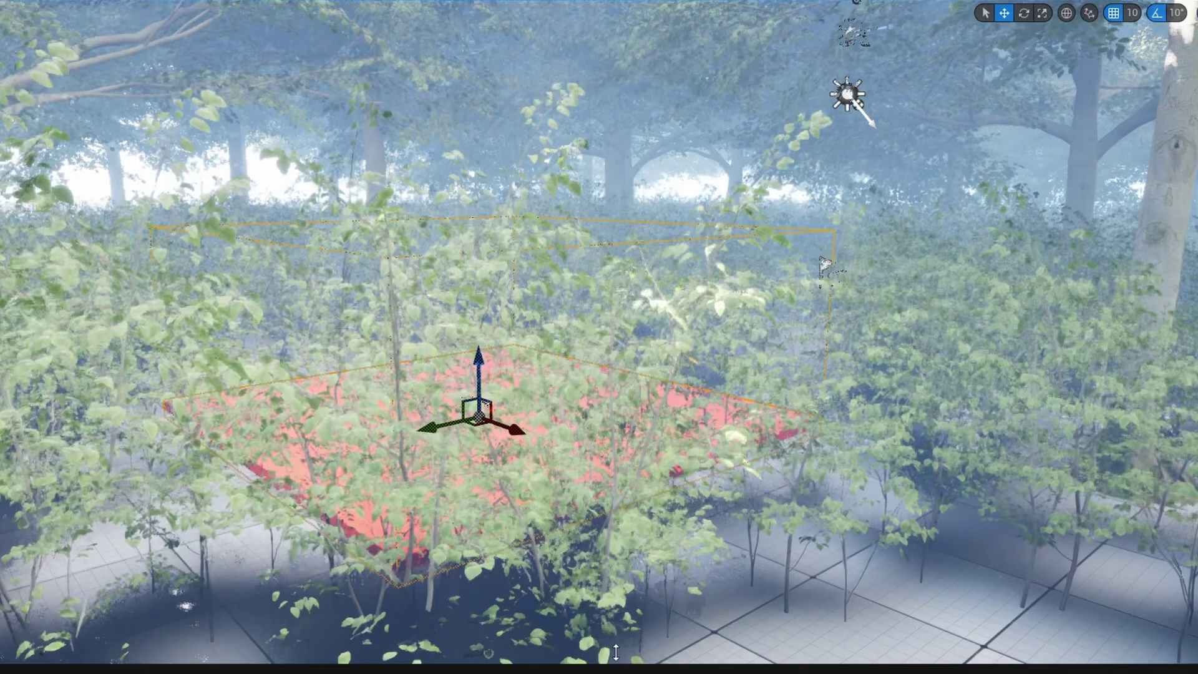
scroll(712, 102, "up", 10)
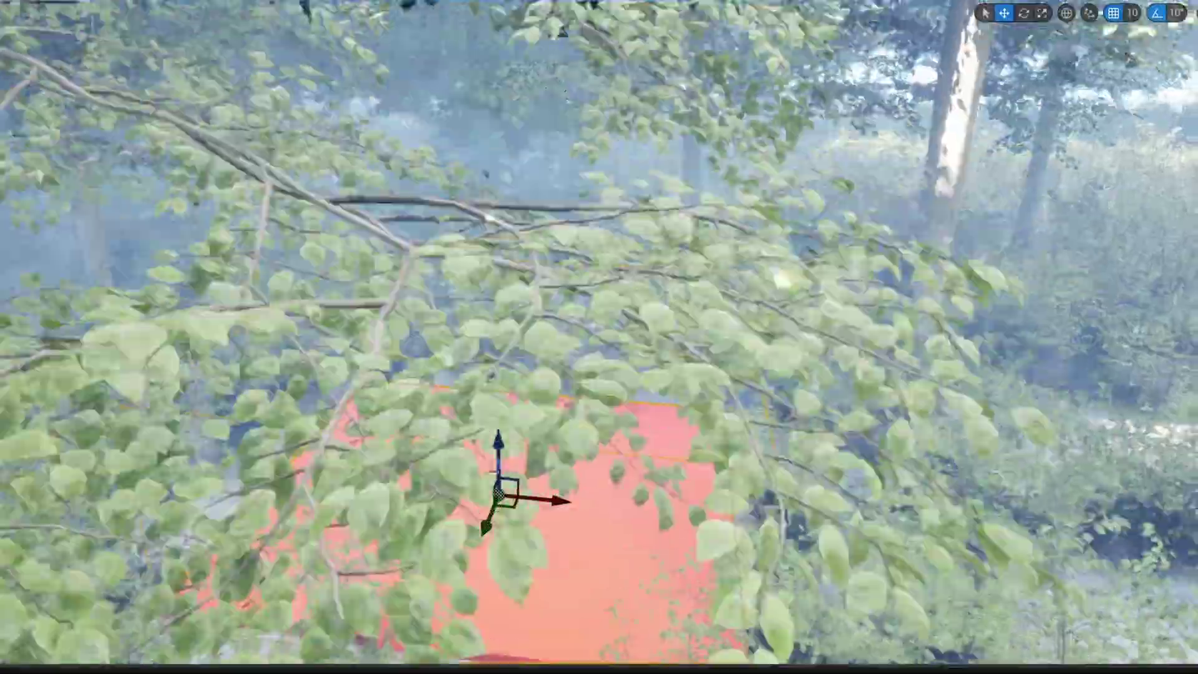
key("w")
right_click_drag(599, 337, 849, 437)
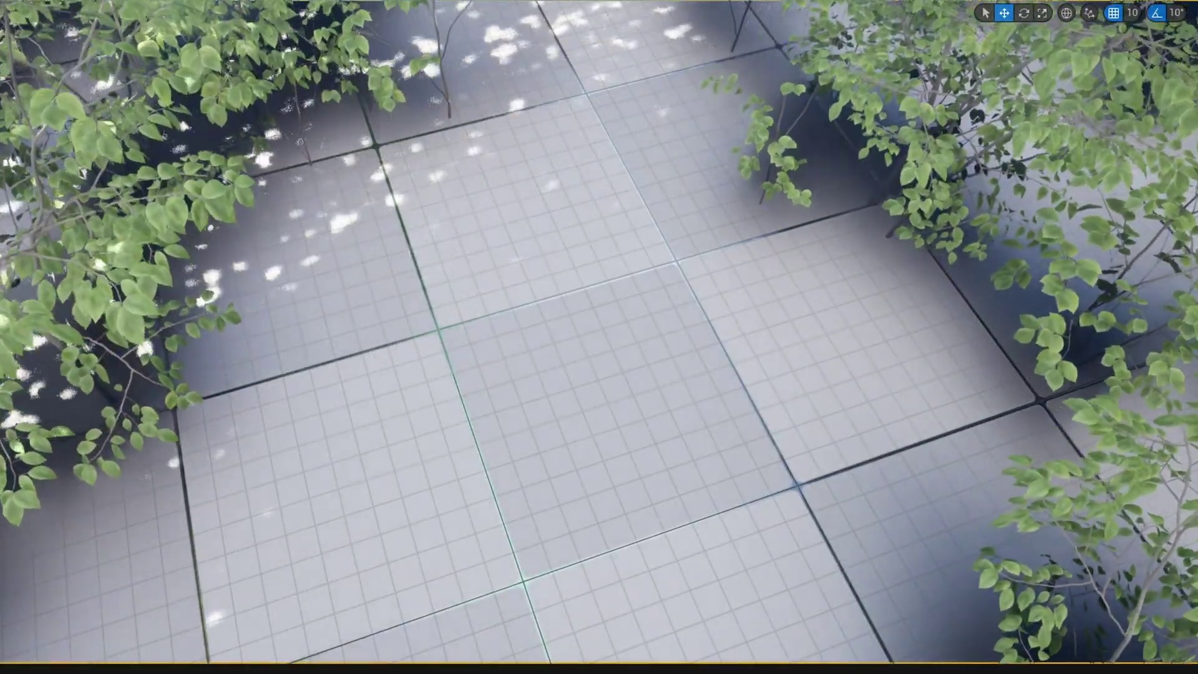
Step: Apply the grass-and-leaves material to the tiled ground and view it among the trees
left_click_drag(499, 668, 504, 365)
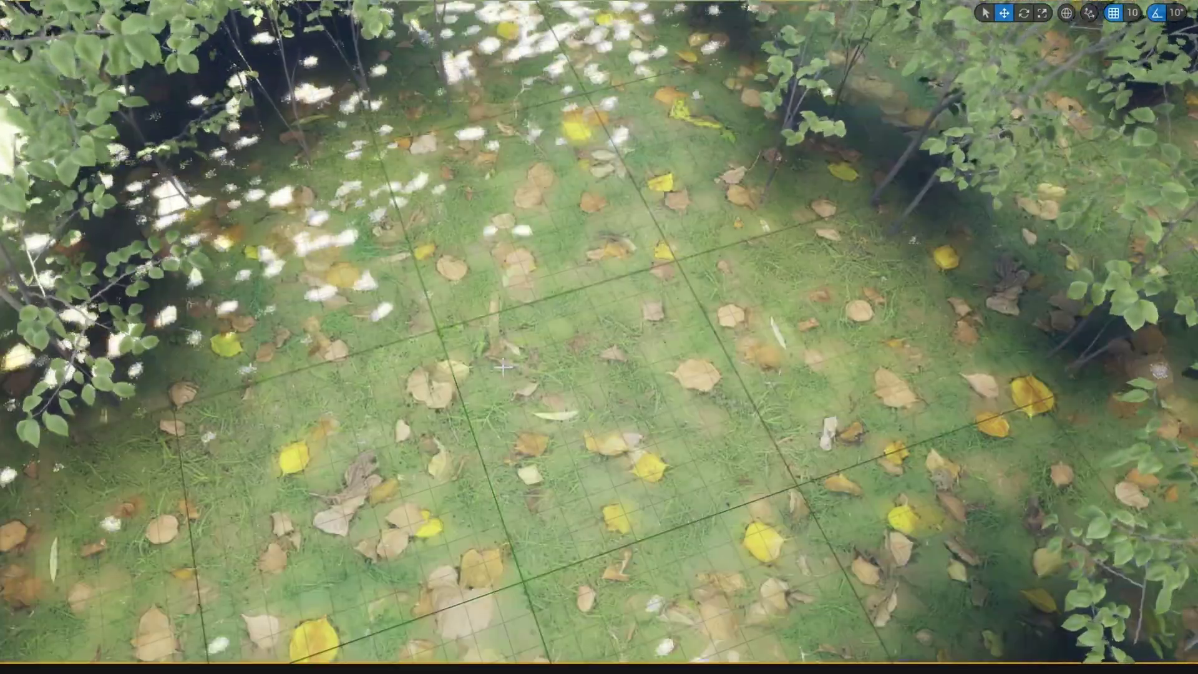
right_click_drag(504, 365, 630, 262)
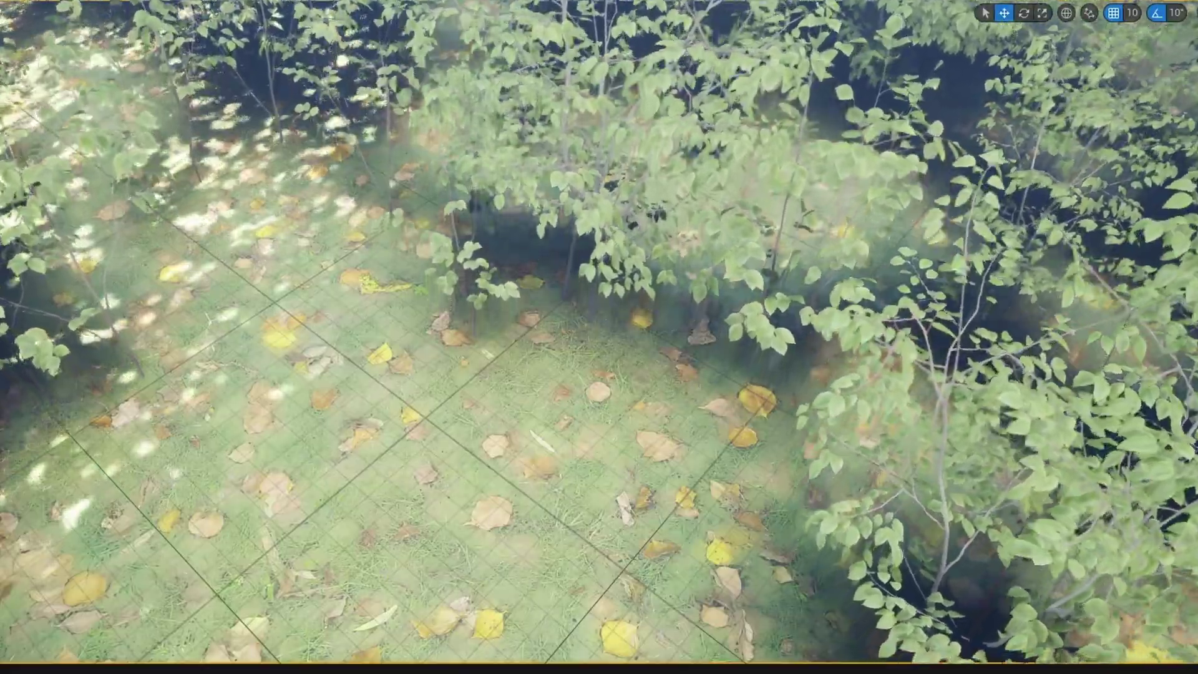
key("s")
right_click_drag(632, 477, 632, 403)
key("w")
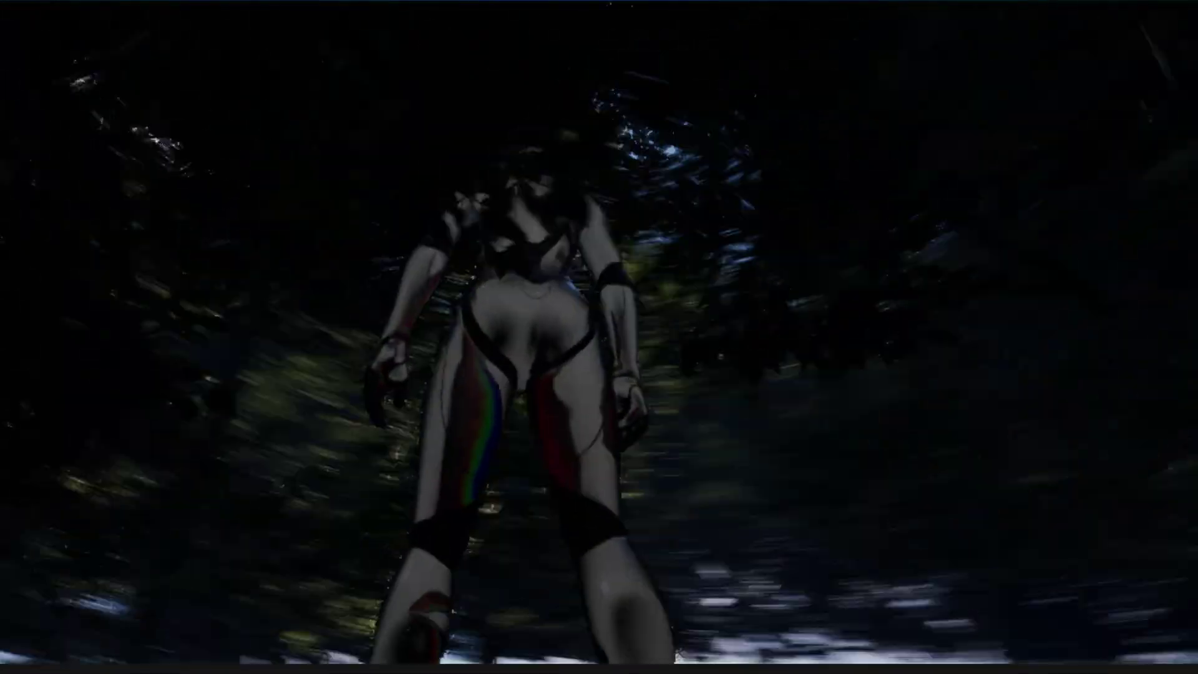
Step: Run the character forward onto the red platform during the play test
key("w")
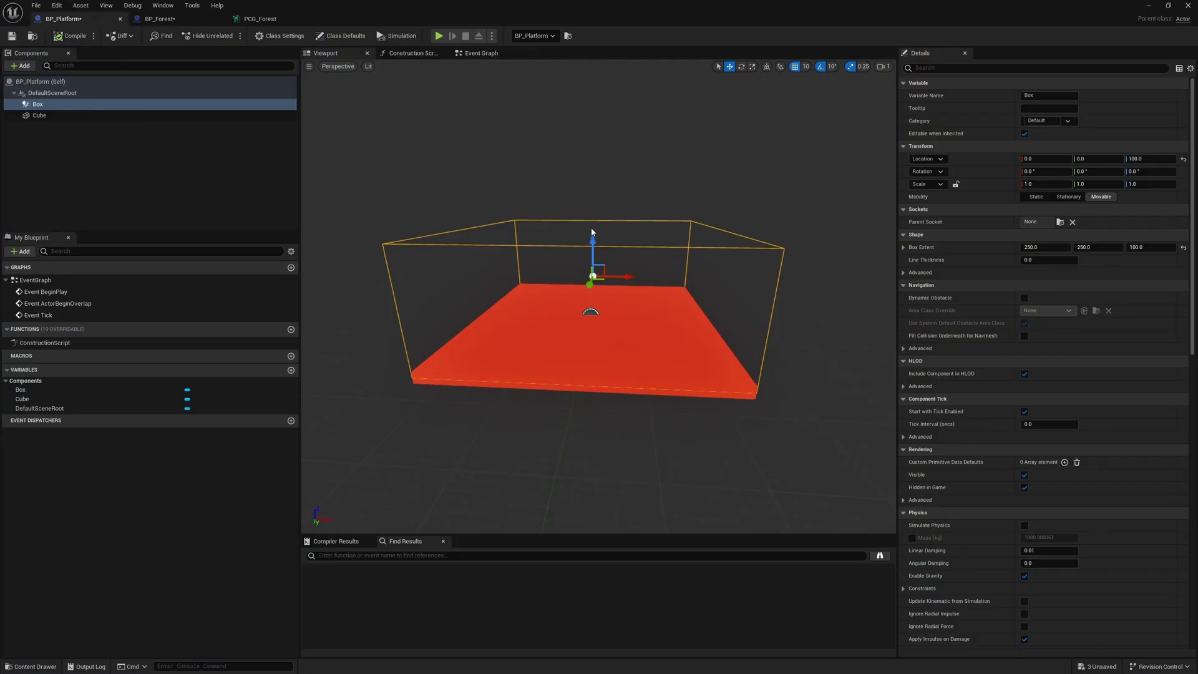
Step: Add an On Component Begin Overlap (Box) event to the BP_Platform Event Graph
left_click(491, 57)
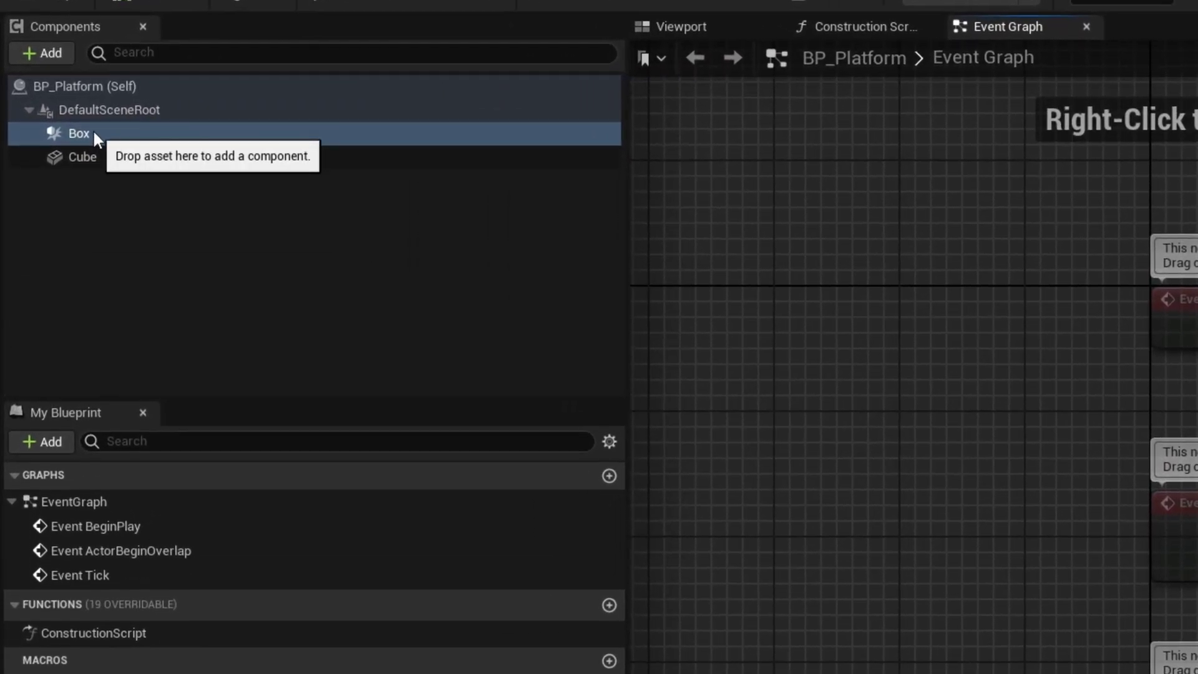
right_click(94, 132)
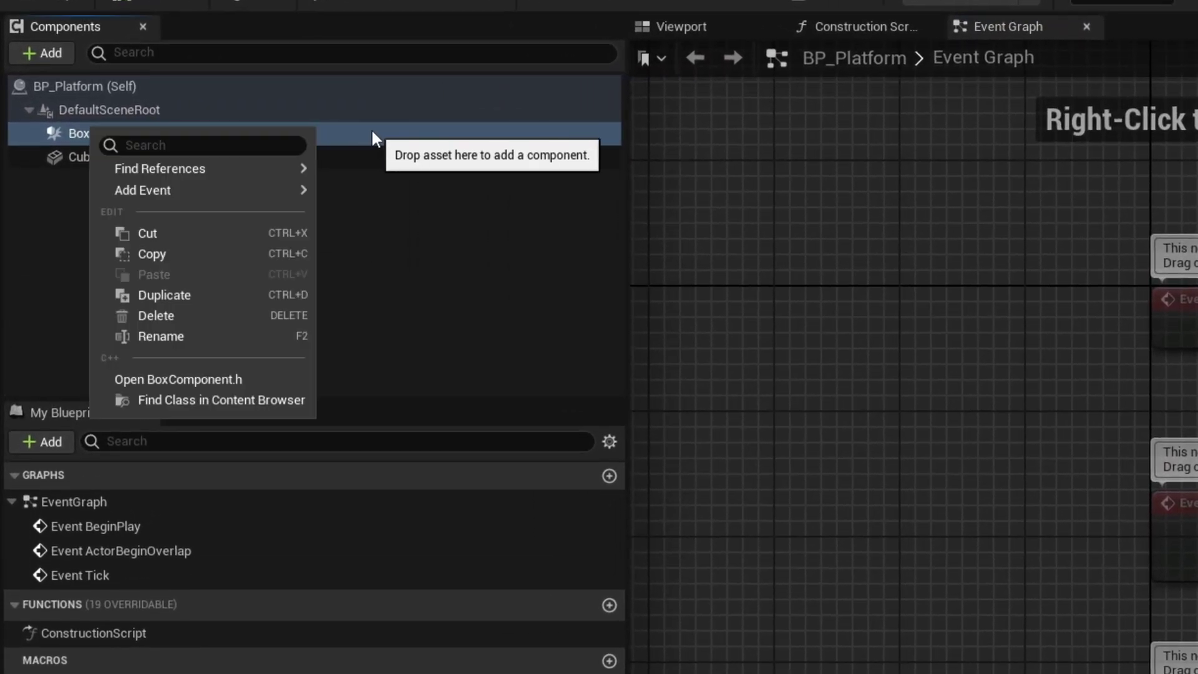
mouse_move(265, 191)
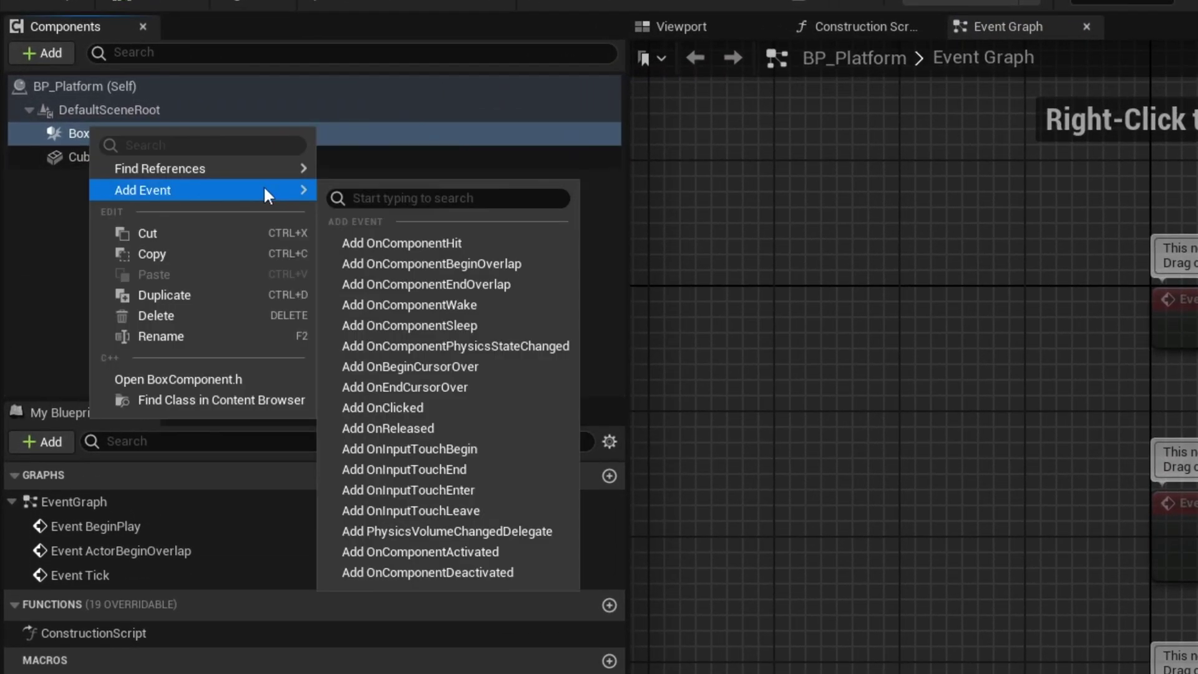
left_click(496, 262)
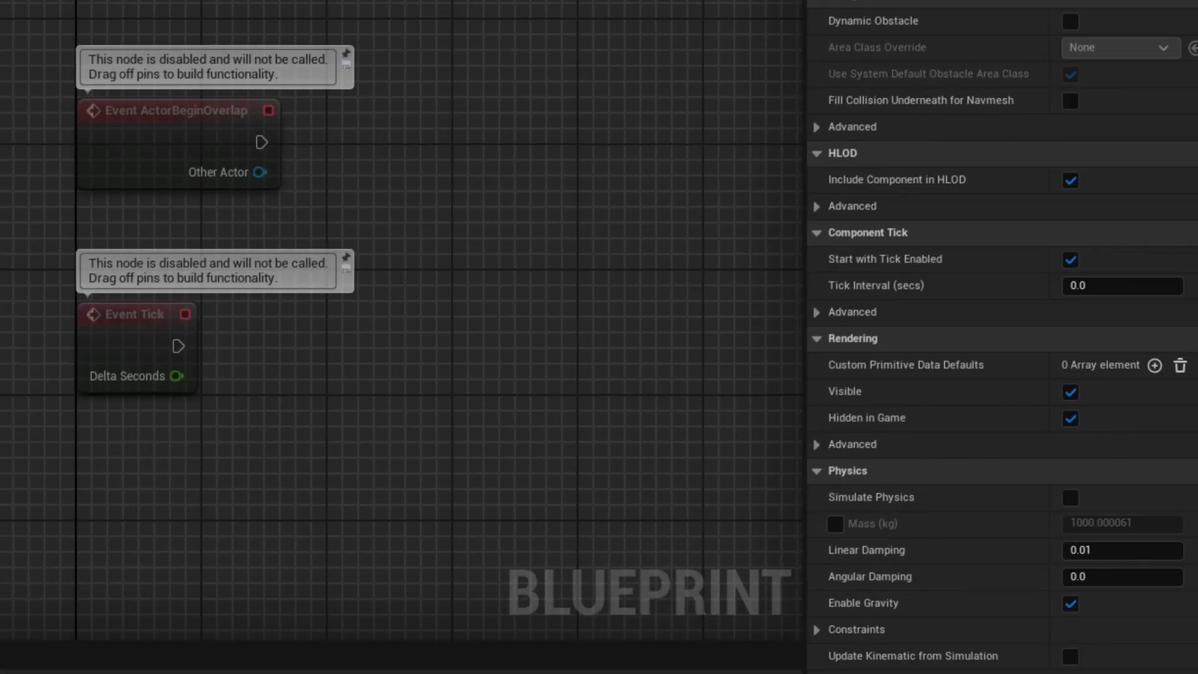
scroll(1056, 164, "down", 15)
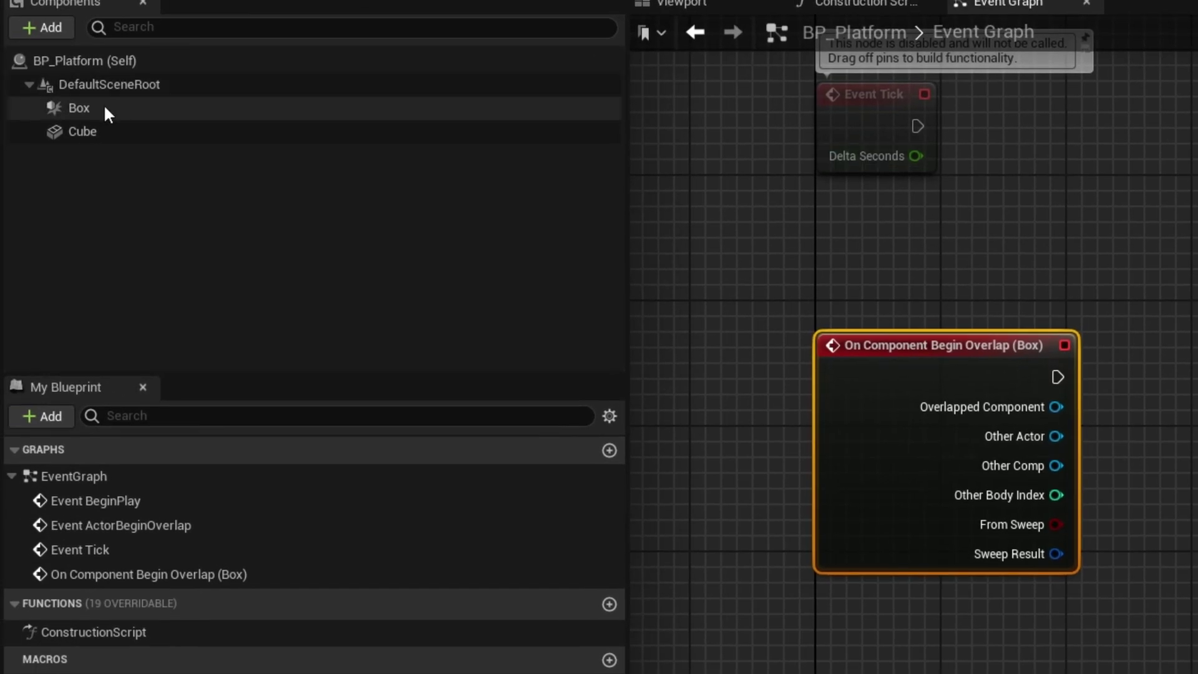
Step: Give the Box a Custom collision preset that overlaps only Pawns
left_click(104, 108)
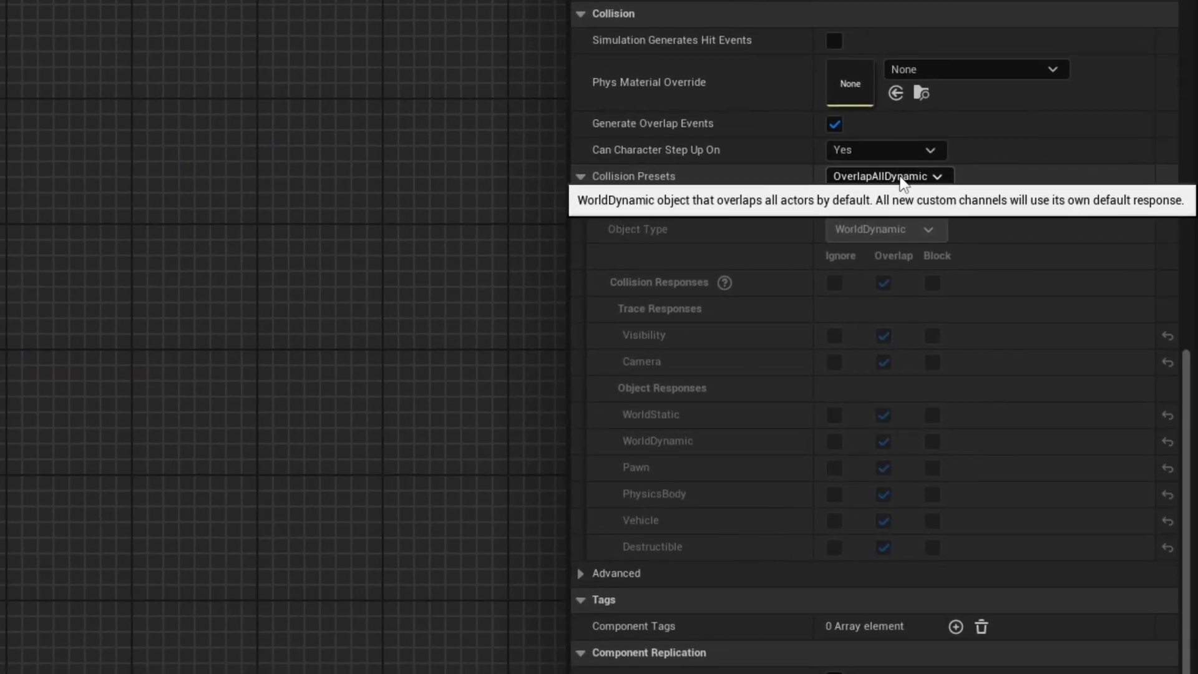
left_click(891, 179)
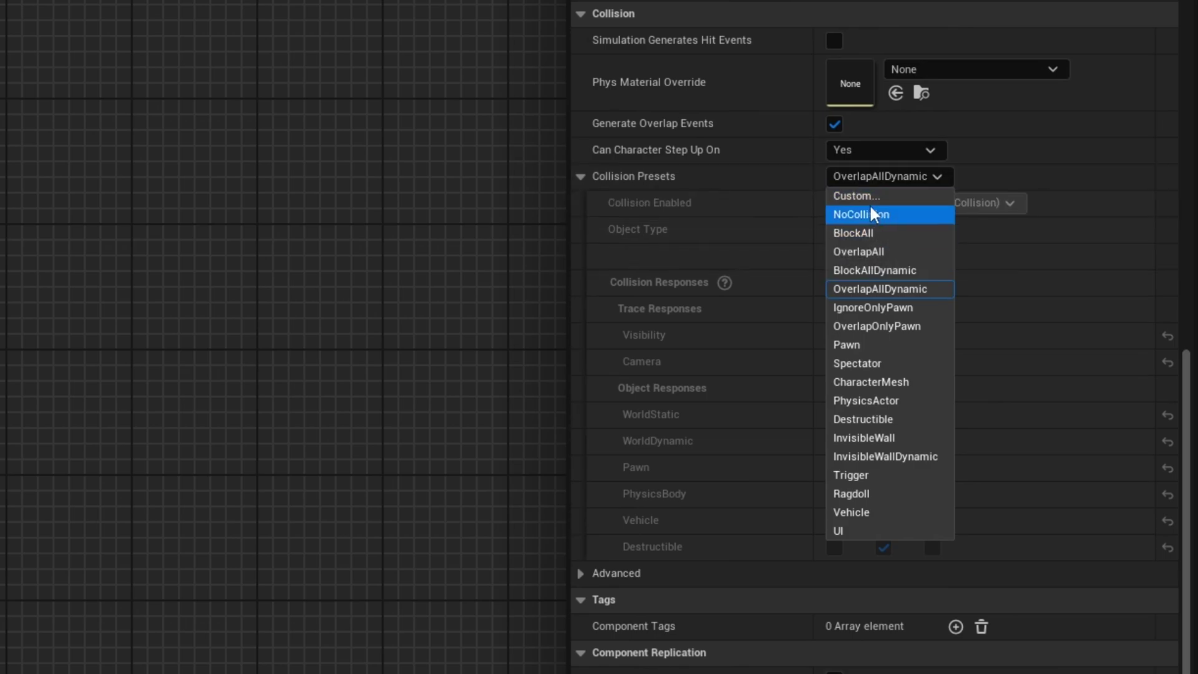
left_click(867, 197)
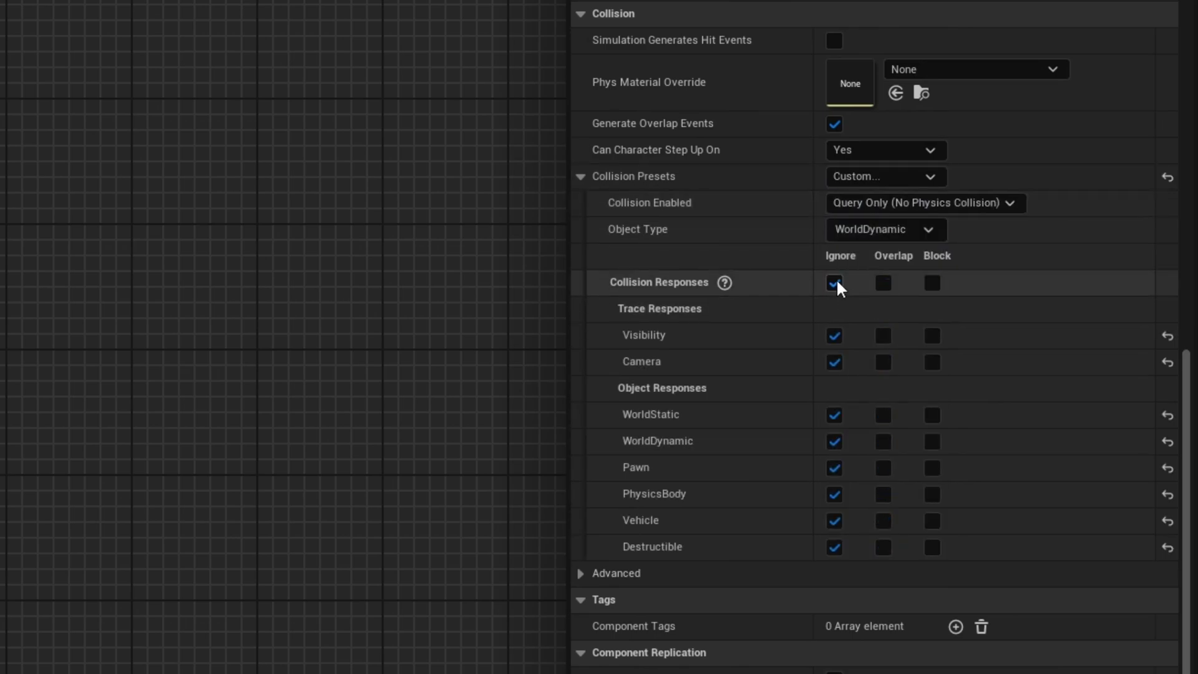
left_click(885, 467)
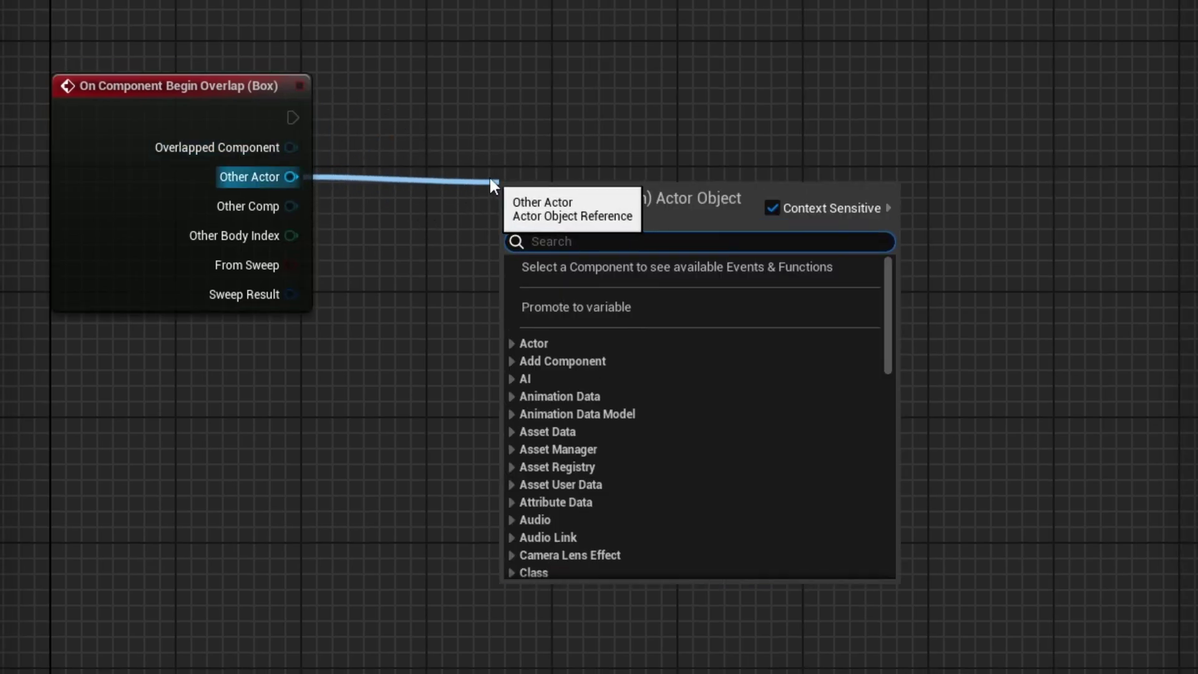
Step: Add an Is Player Controlled check on the overlapping actor's Instigator
left_click(772, 208)
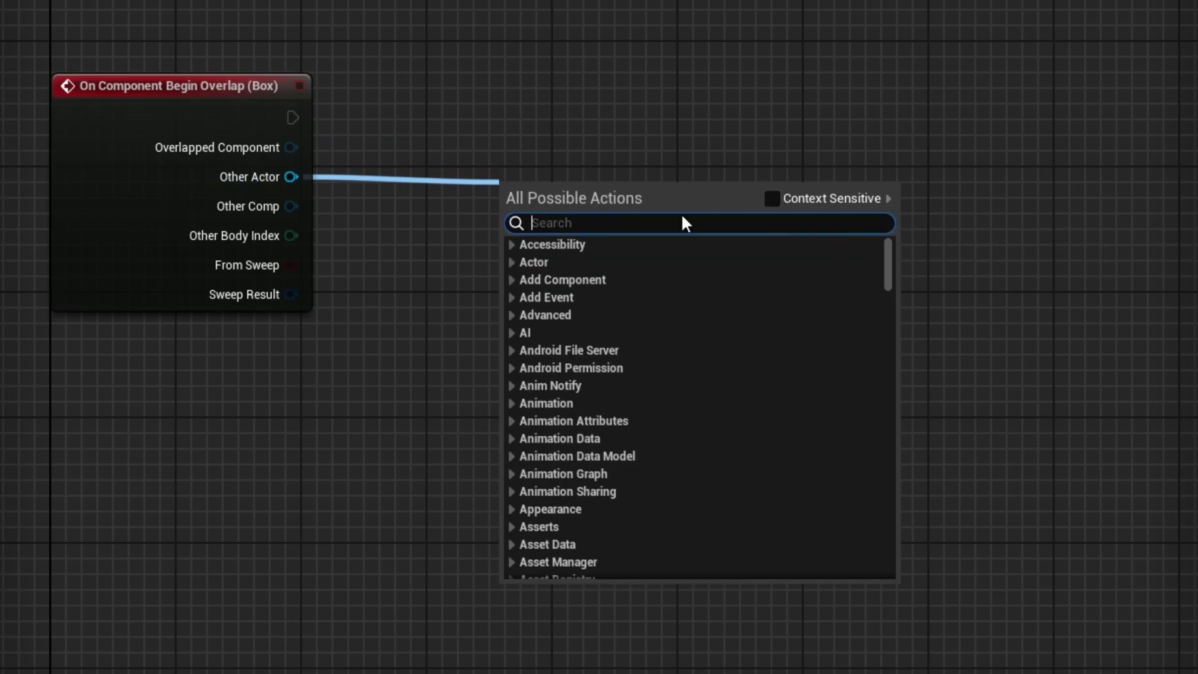
type("is player controll")
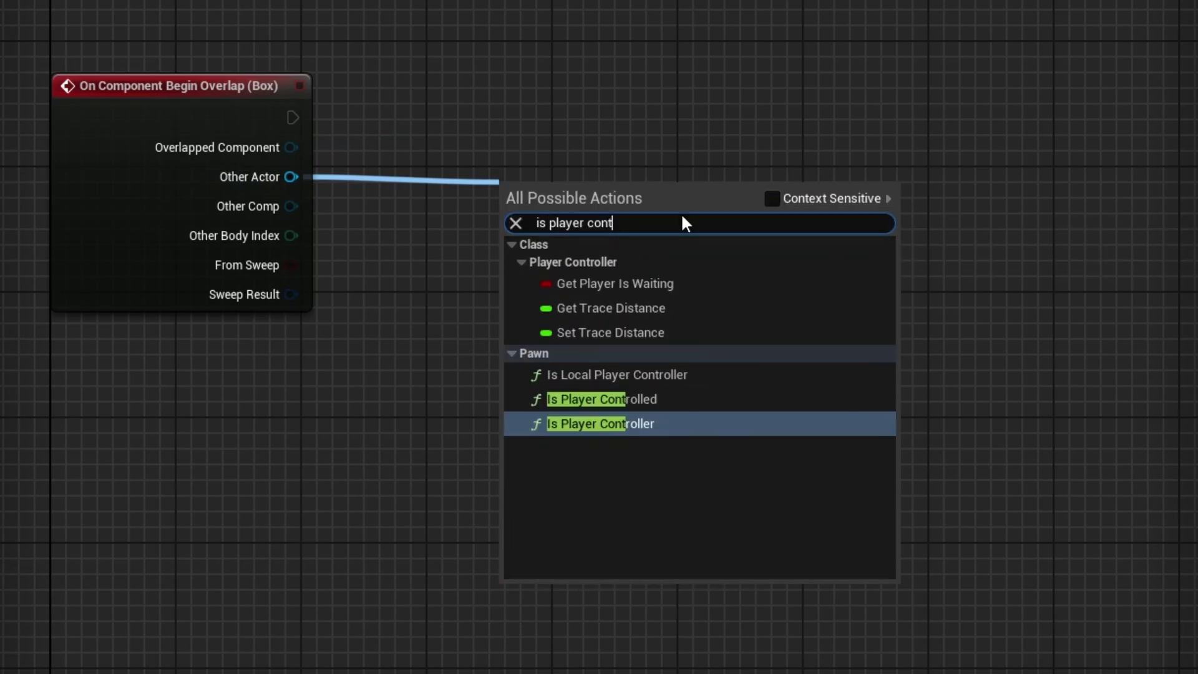
left_click(627, 400)
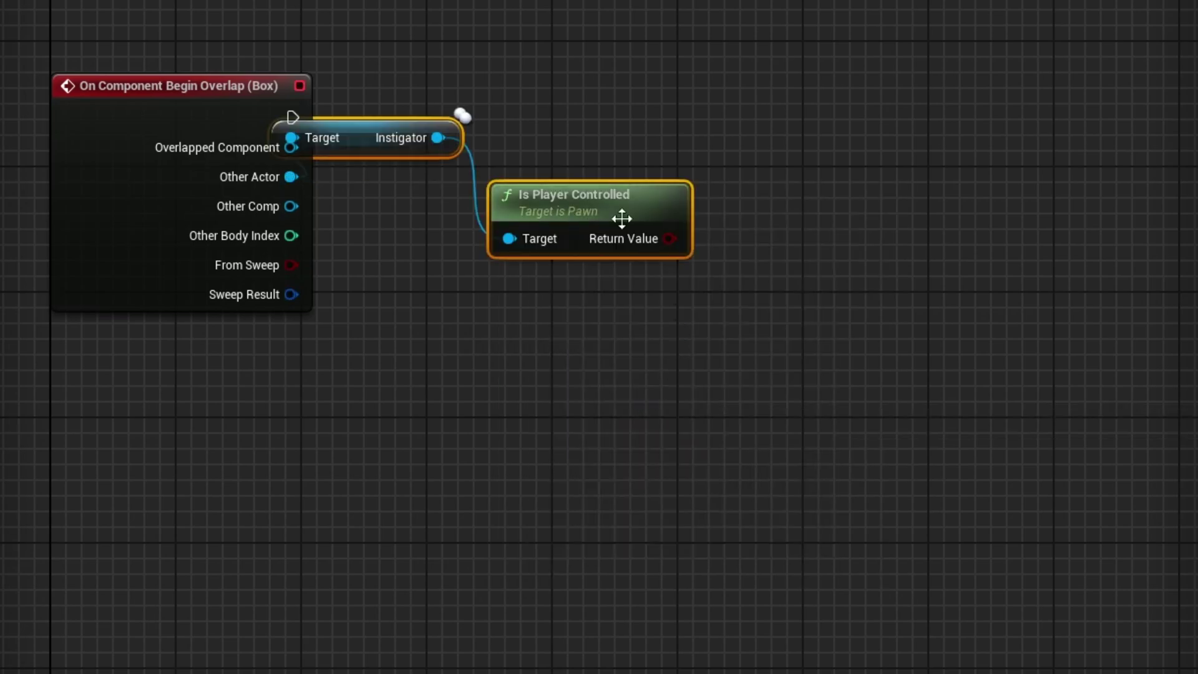
left_click(652, 259)
left_click_drag(657, 269, 427, 123)
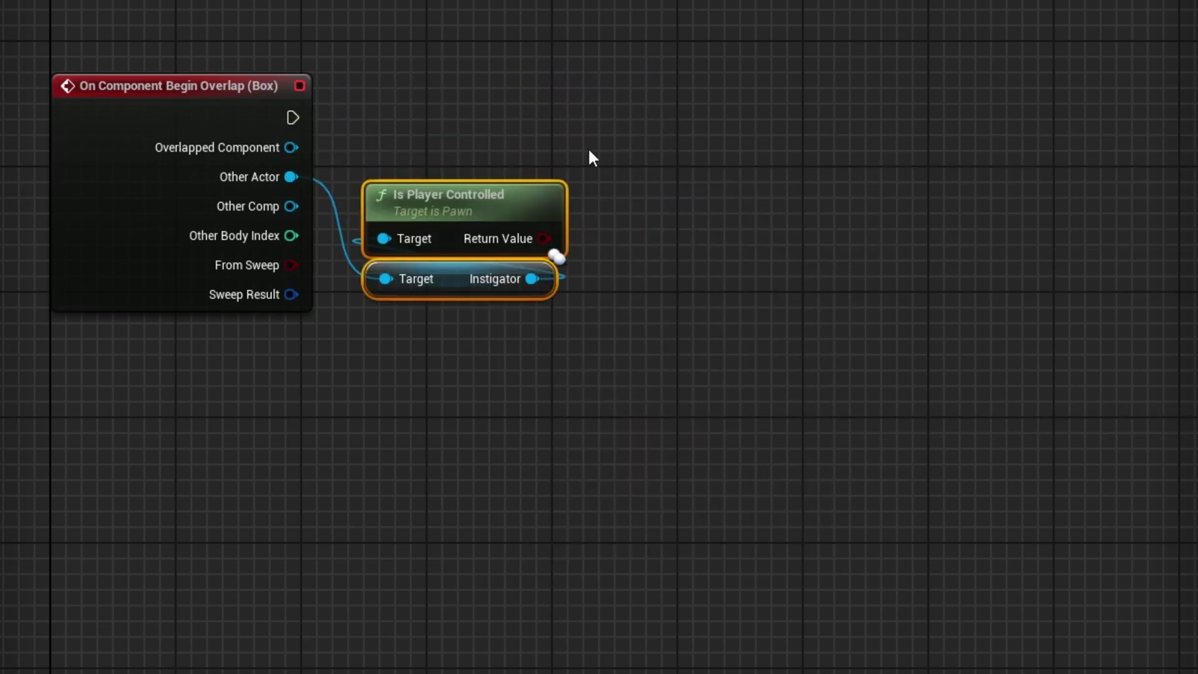
Step: Place a Branch driven by the overlap event and conditioned on Is Player Controlled
key("b")
left_click(627, 115)
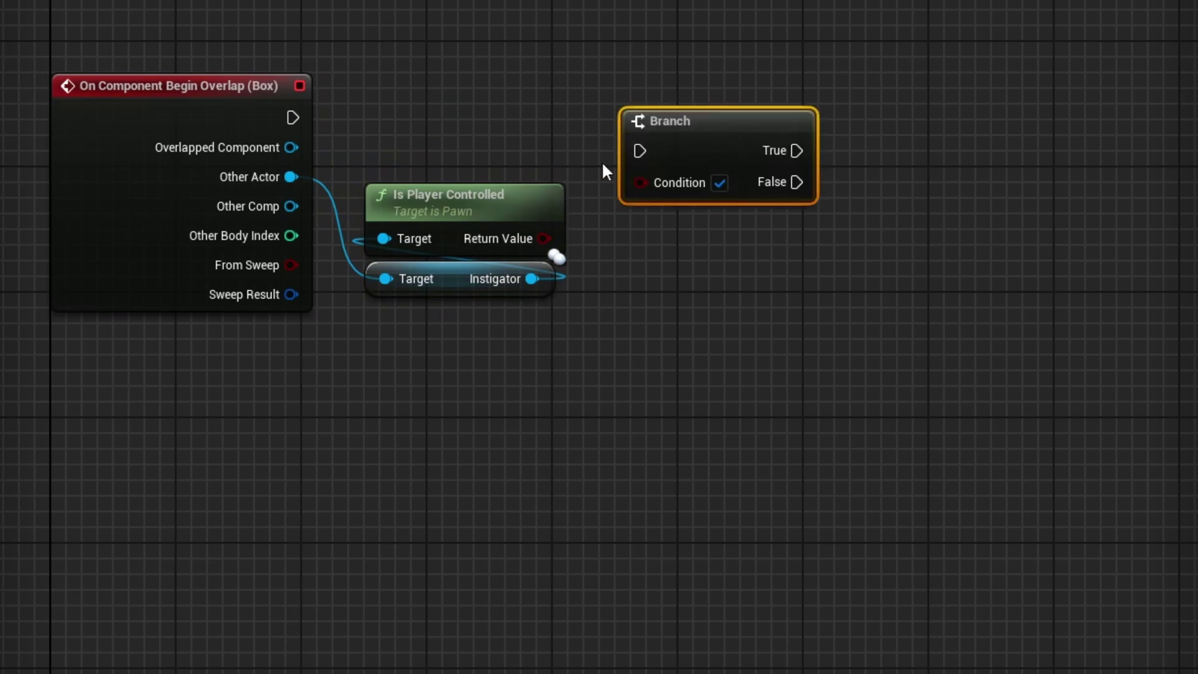
left_click_drag(542, 238, 640, 183)
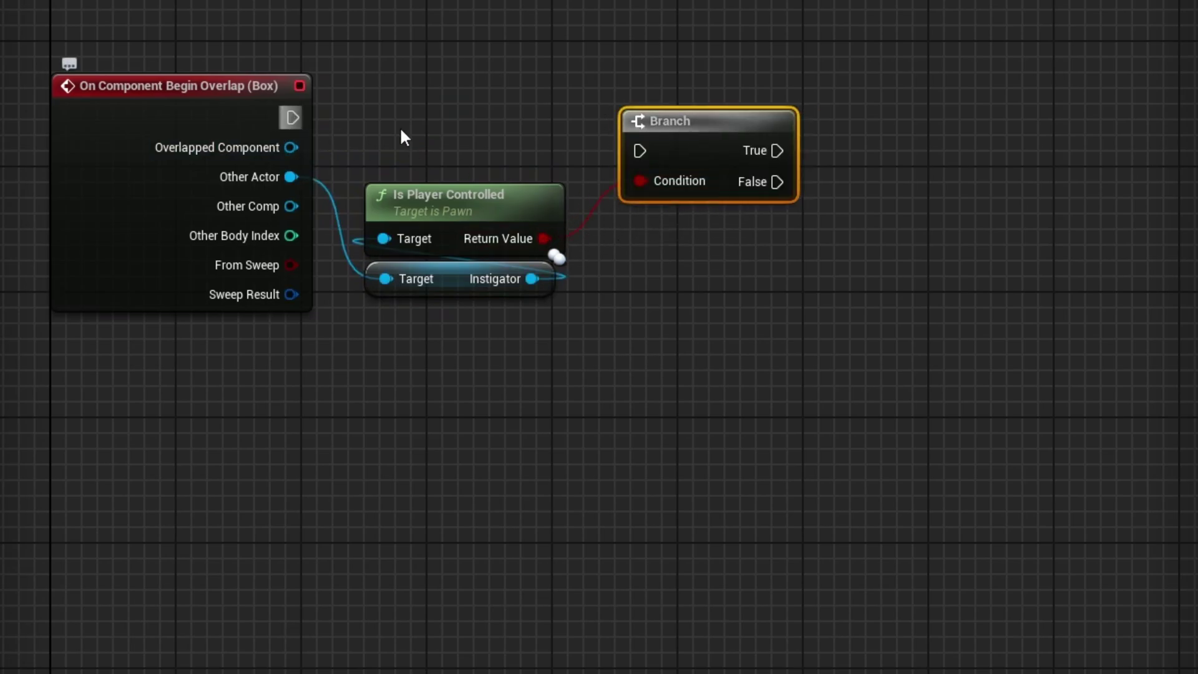
left_click_drag(292, 117, 646, 151)
left_click_drag(685, 135, 663, 100)
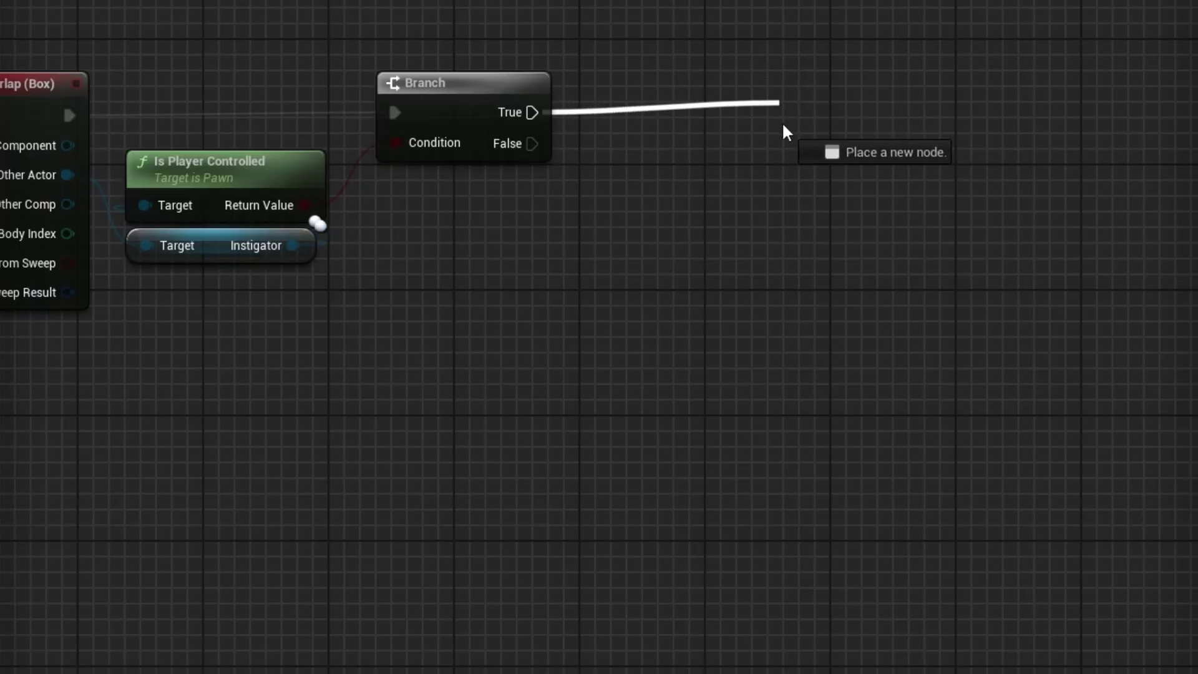
Step: Add Set Actor Location on the Branch's True path and split its New Location pin
left_click_drag(781, 111, 822, 113)
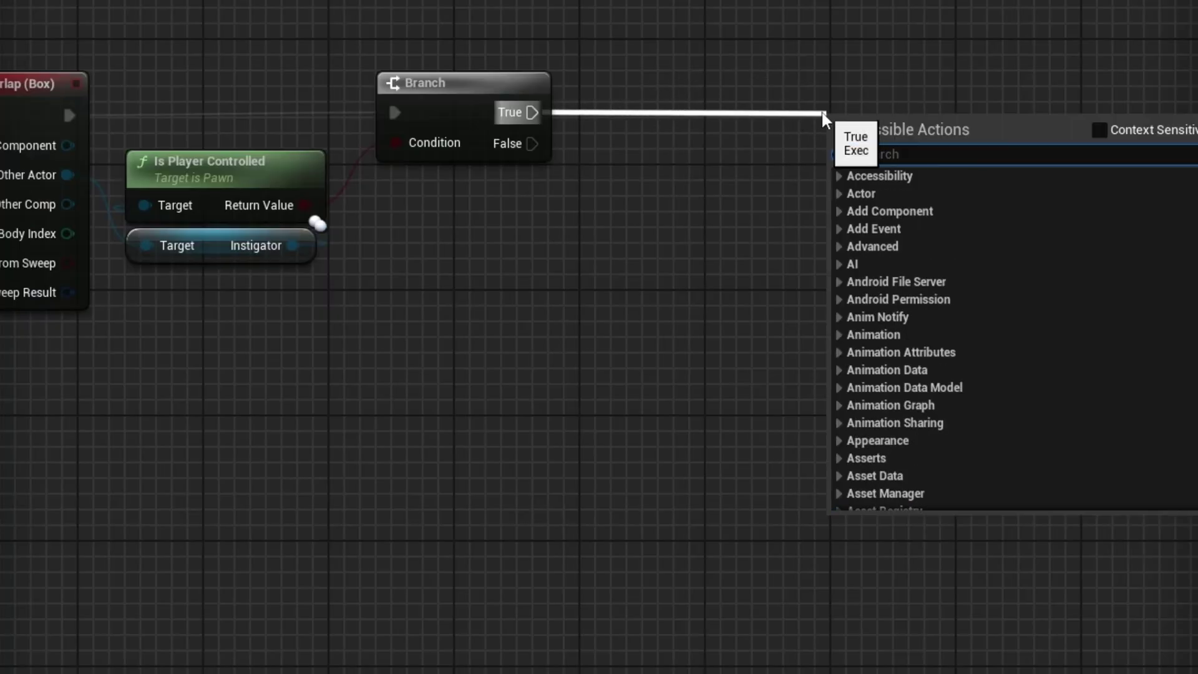
type("set actor loca")
left_click(917, 322)
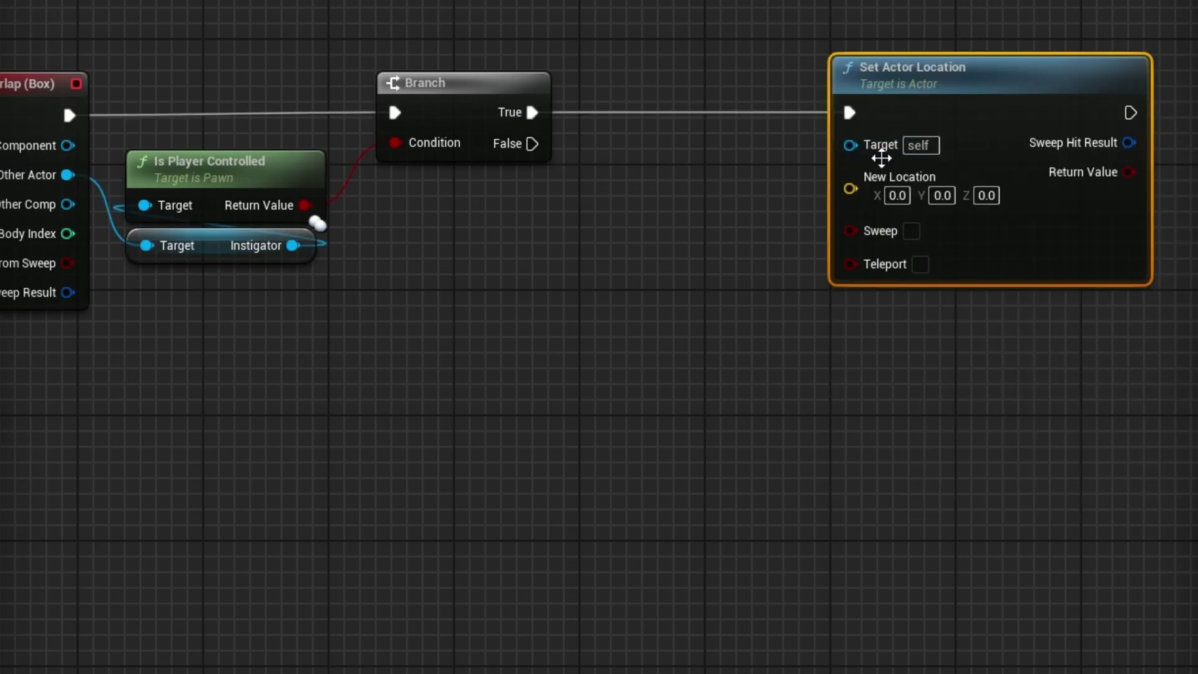
right_click(848, 187)
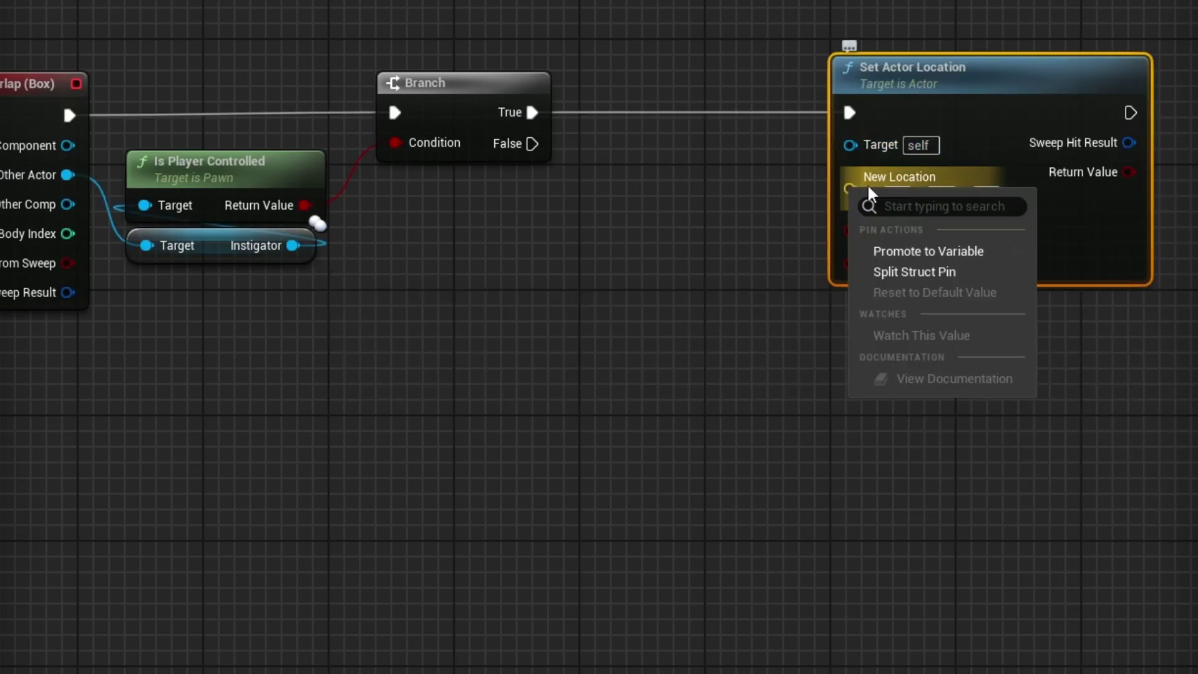
left_click(916, 272)
Step: Feed New Location X from a Random Float in Range with Min -3500 and Max 3500
left_click_drag(850, 180, 472, 229)
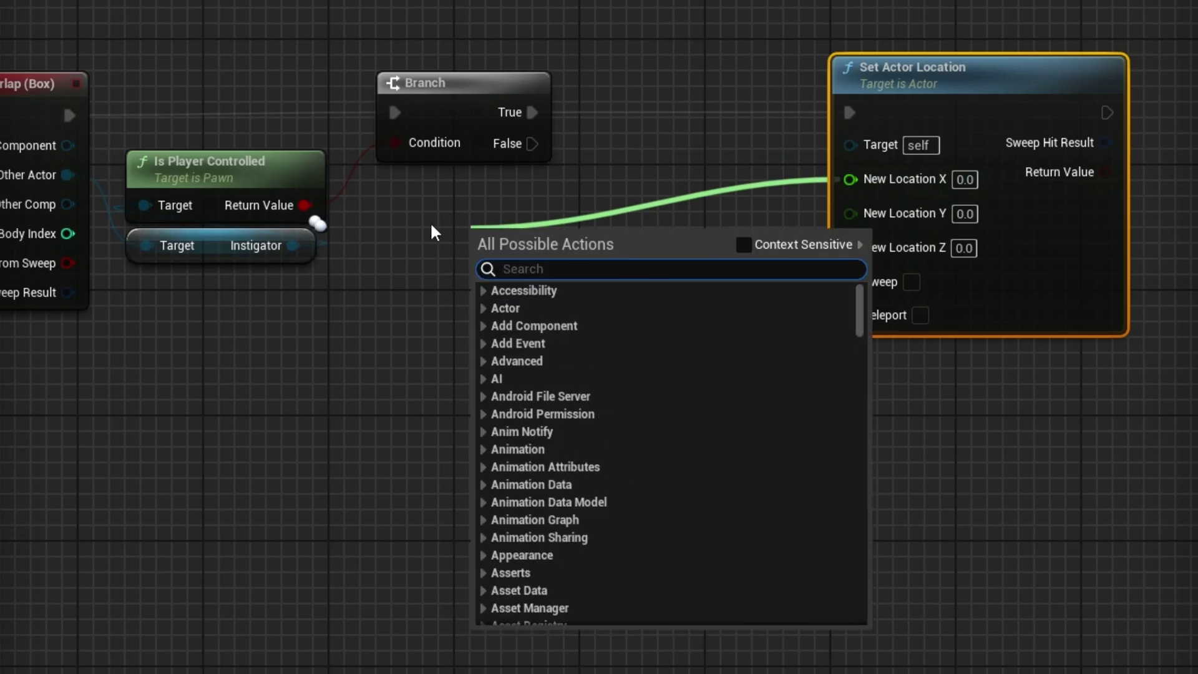
type("random float")
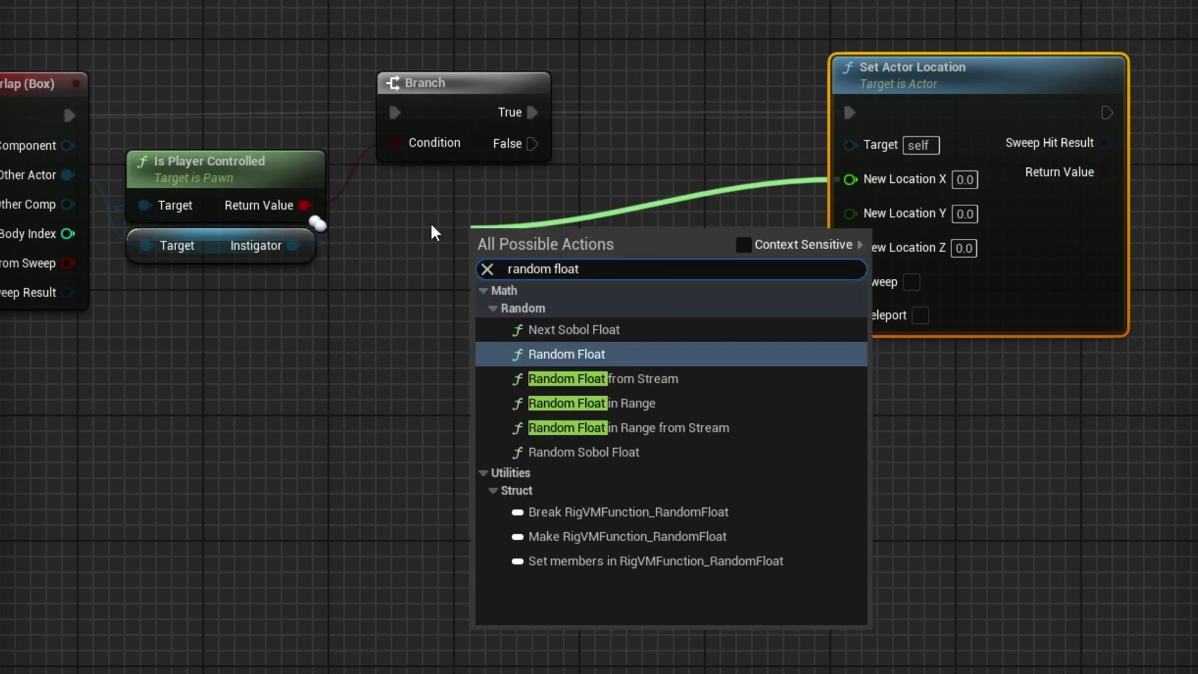
key("Down")
key("Down")
key("Return")
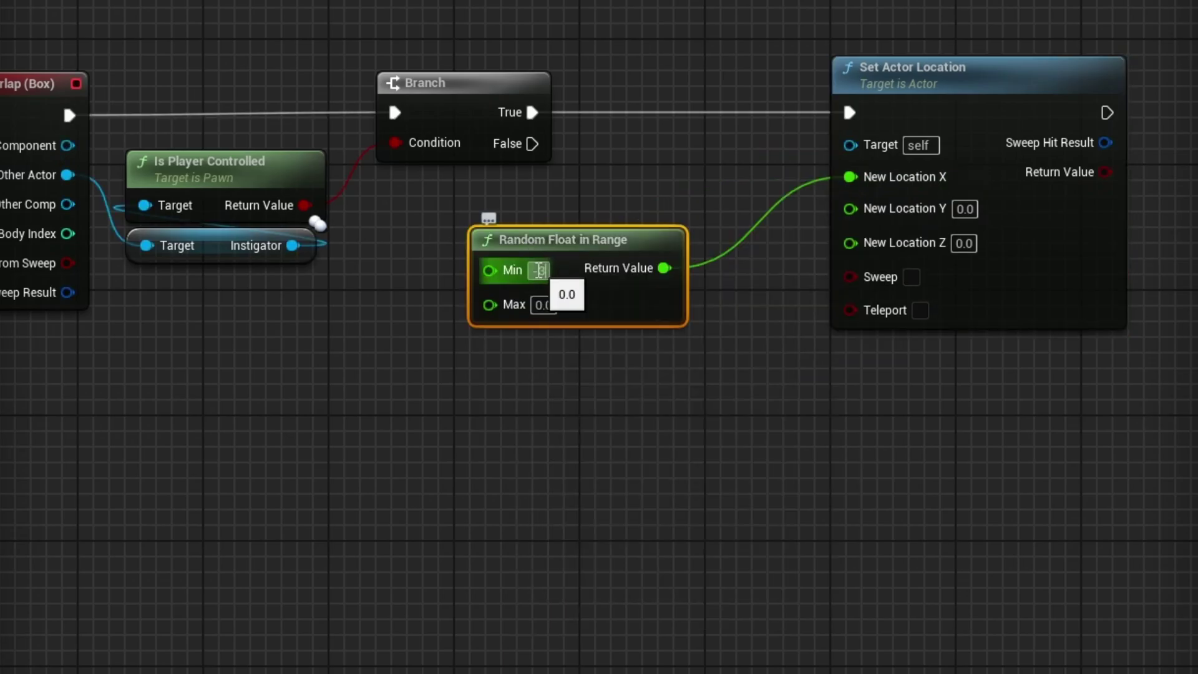
left_click(538, 270)
type("-3500")
key("Tab")
type("3")
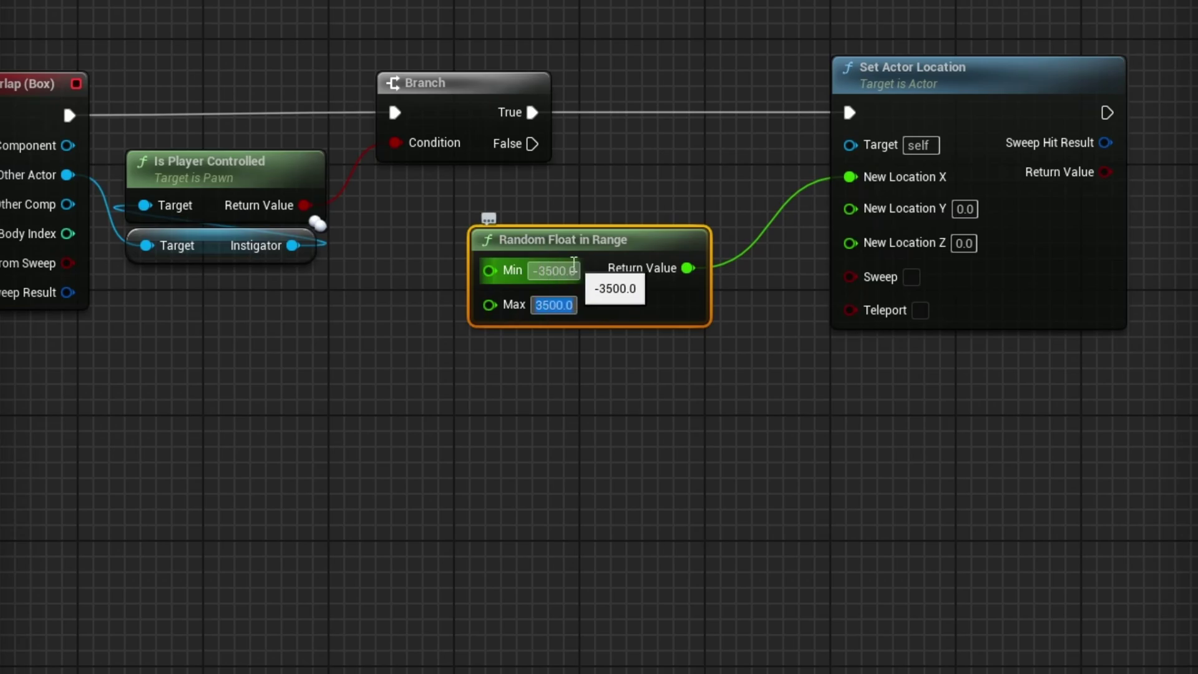
left_click_drag(585, 257, 585, 244)
Step: Duplicate the random range node and feed the copy into New Location Y
key("ctrl+c")
key("ctrl+v")
left_click_drag(523, 356, 496, 356)
left_click_drag(687, 378, 850, 209)
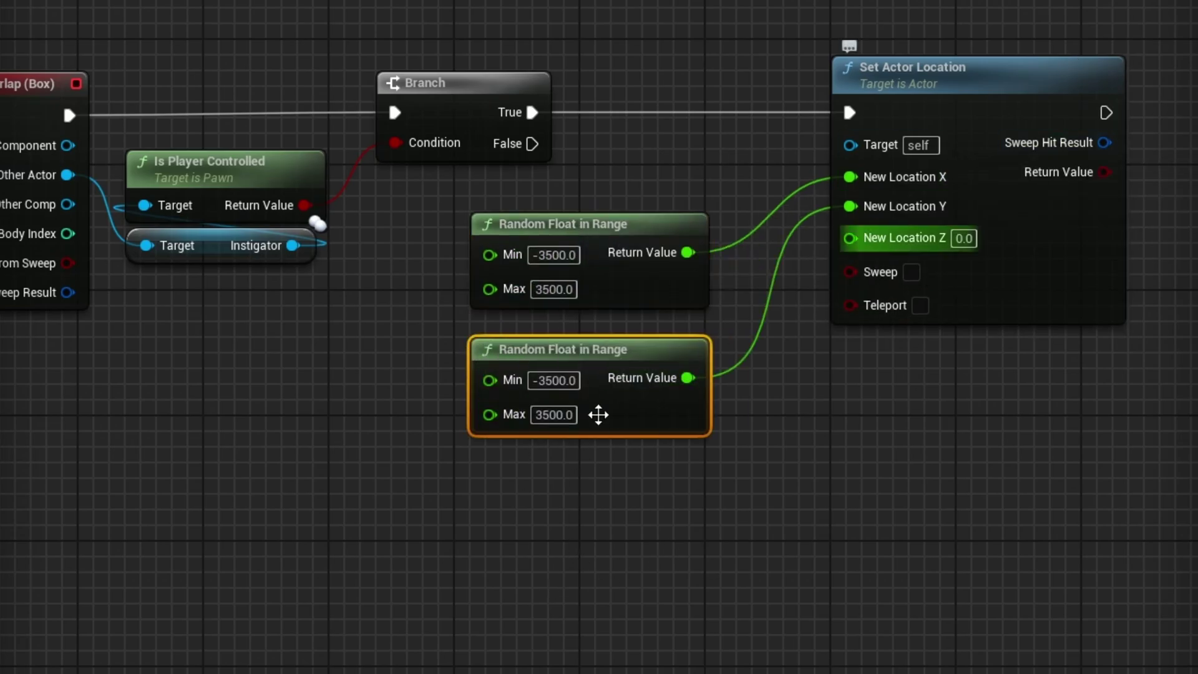
left_click(709, 591)
right_click_drag(1094, 422, 749, 449)
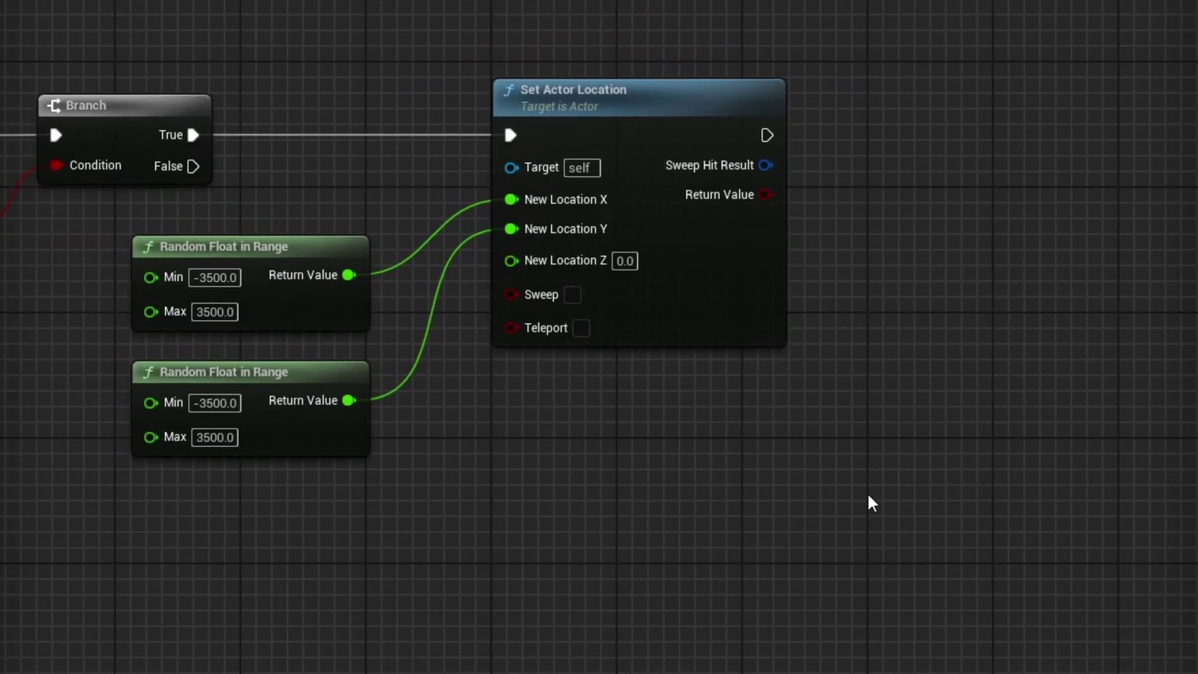
Step: Create a BP_Forest variable of type BP Forest object reference, editable per instance
right_click_drag(868, 494, 768, 509)
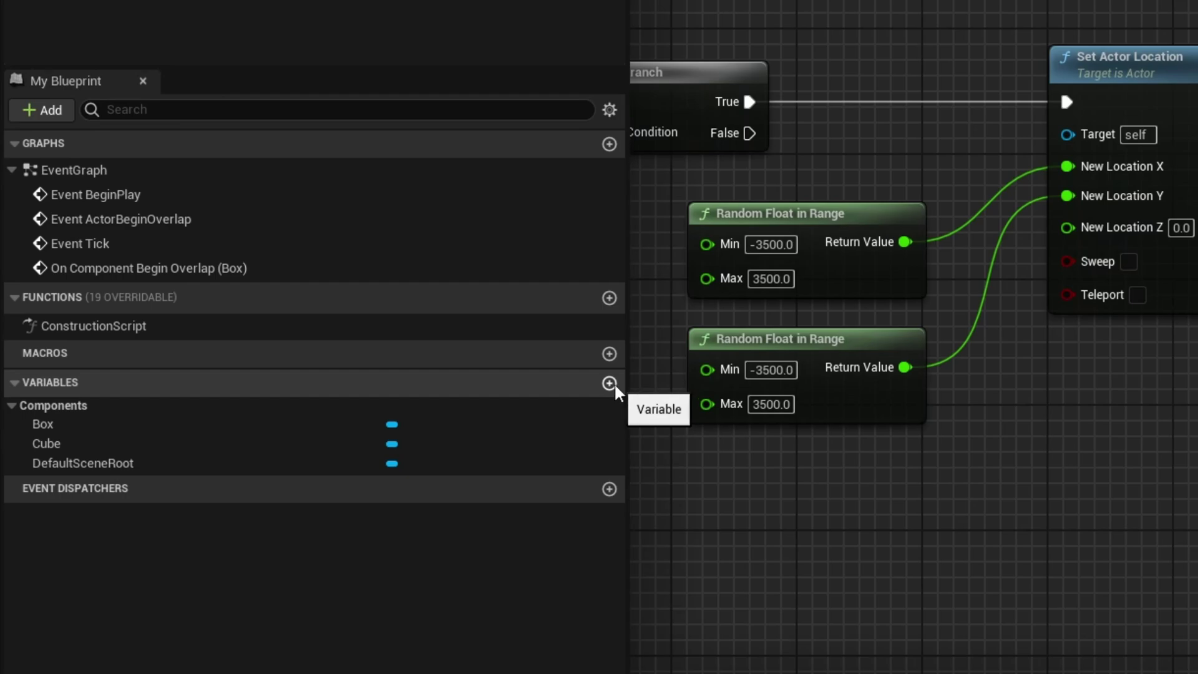
left_click(610, 383)
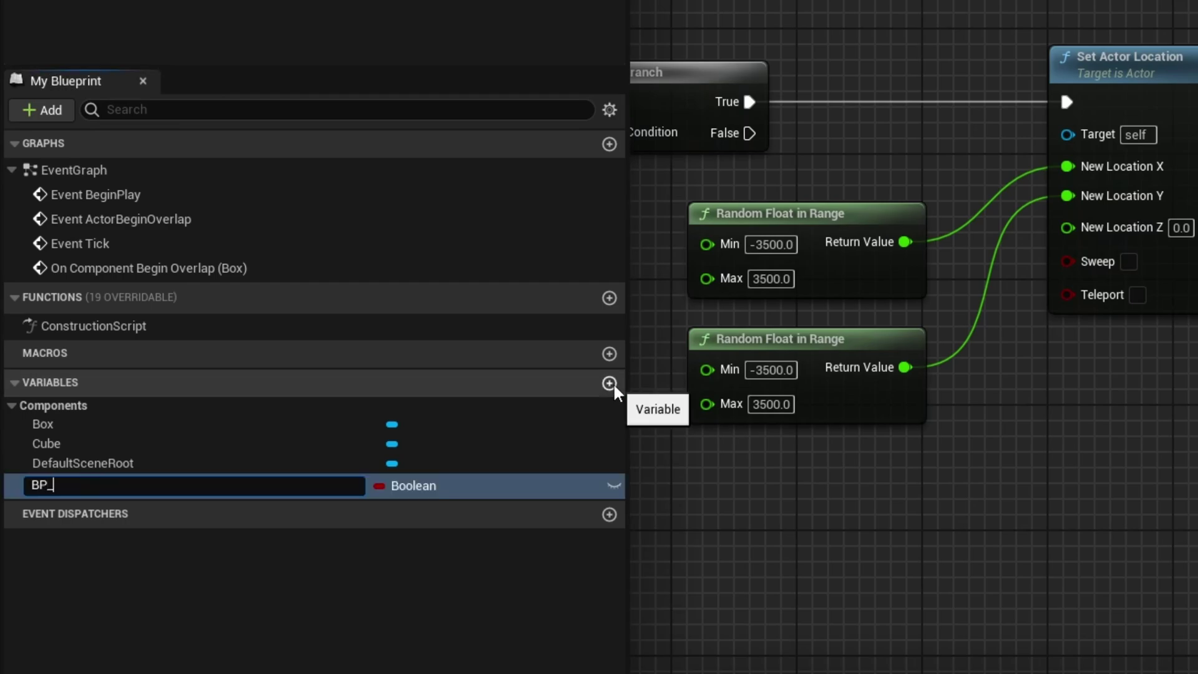
type("BP_Forest")
left_click(428, 487)
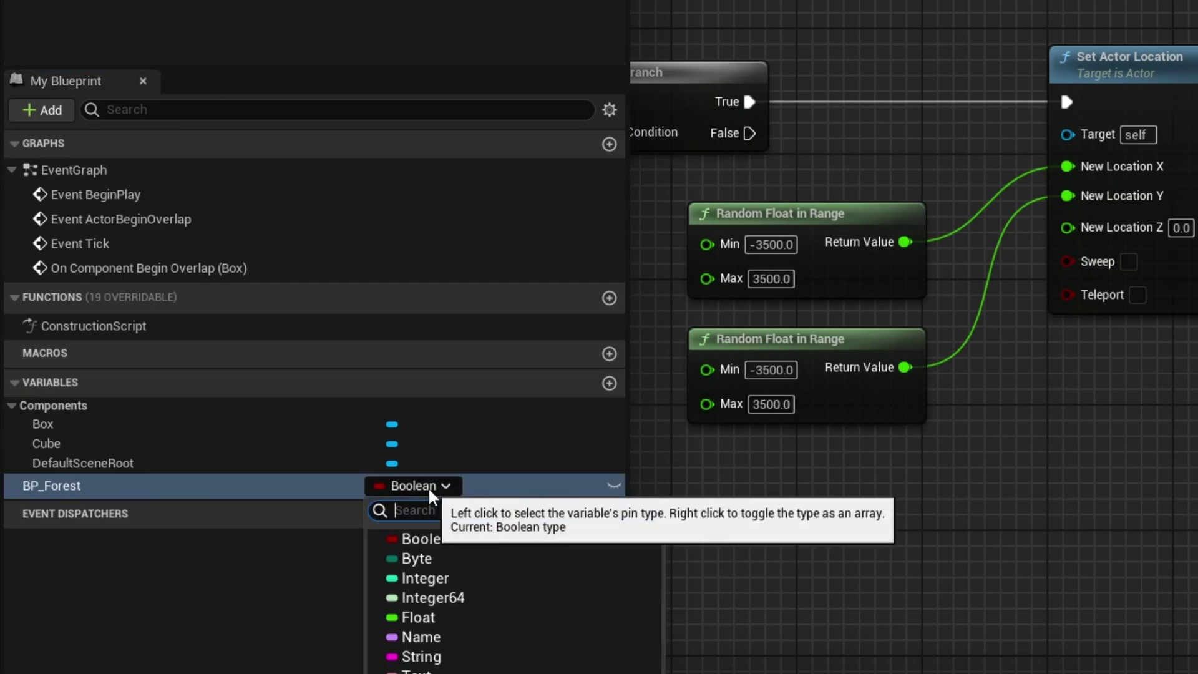
type("BP_For")
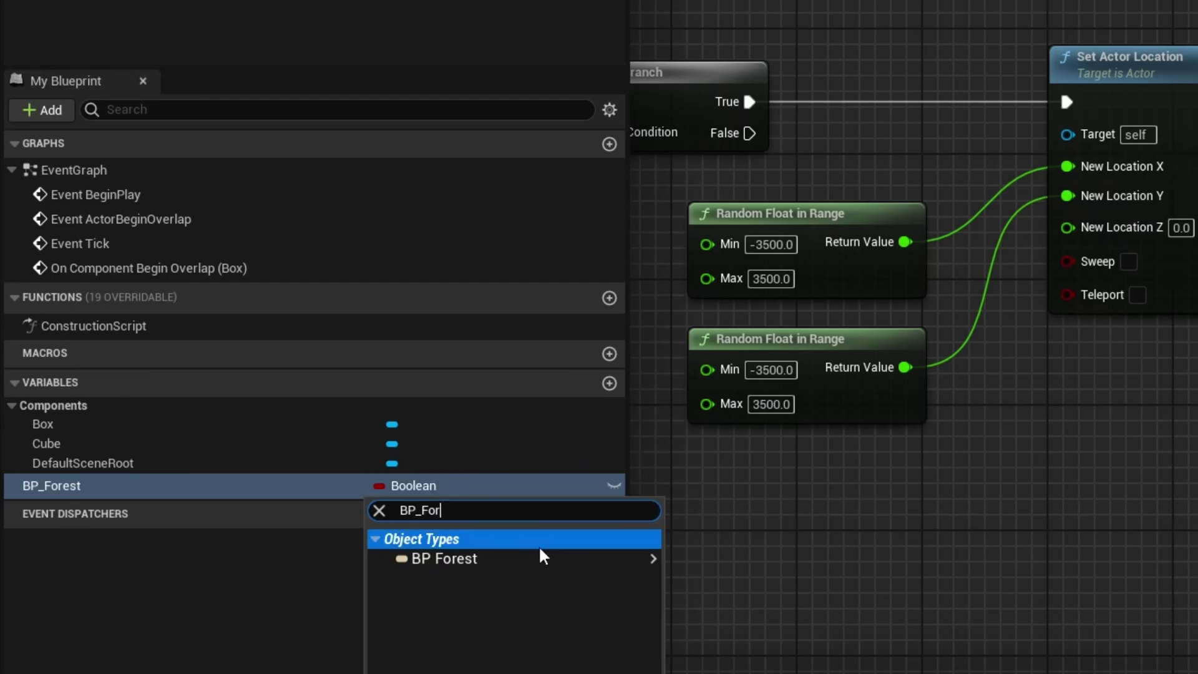
mouse_move(572, 552)
left_click(684, 564)
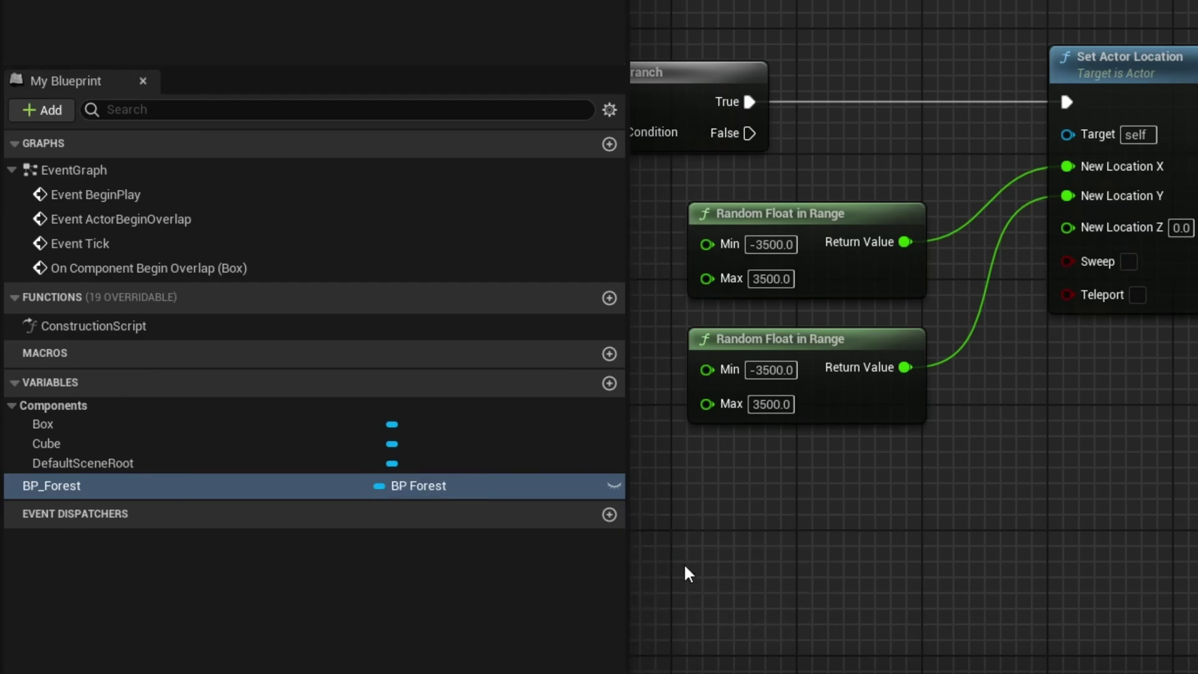
left_click(613, 485)
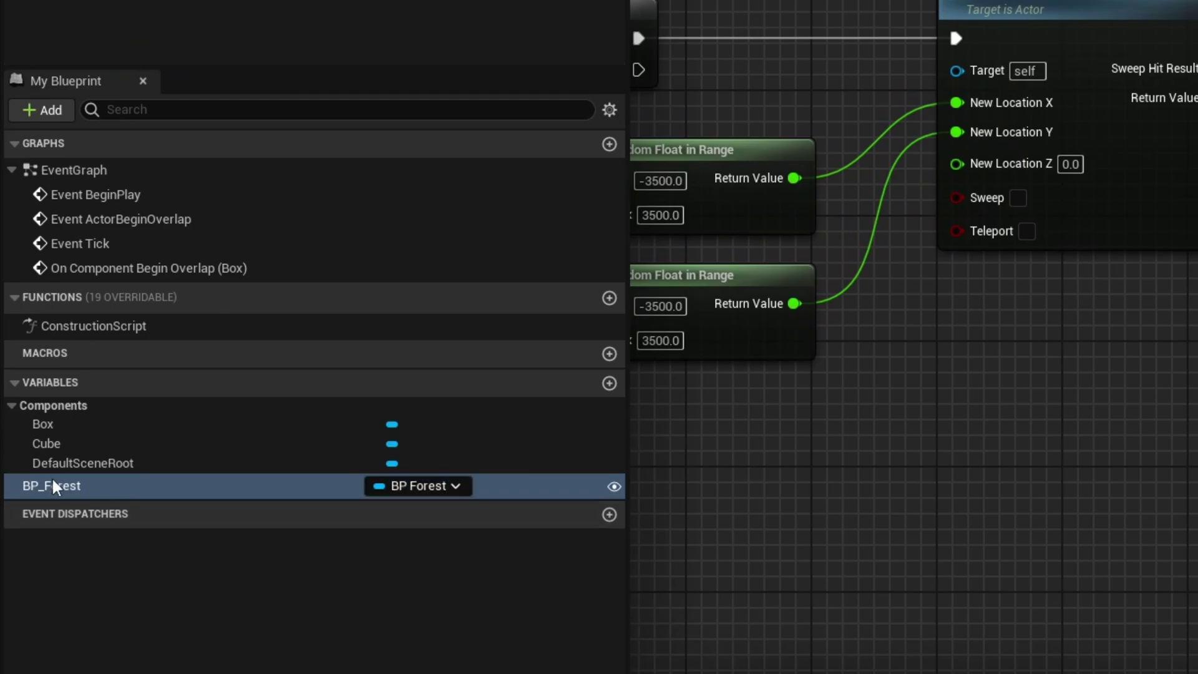
Step: Drag a BP_Forest getter into the event graph and pull an action from it
left_click_drag(54, 487, 1092, 331, "ctrl")
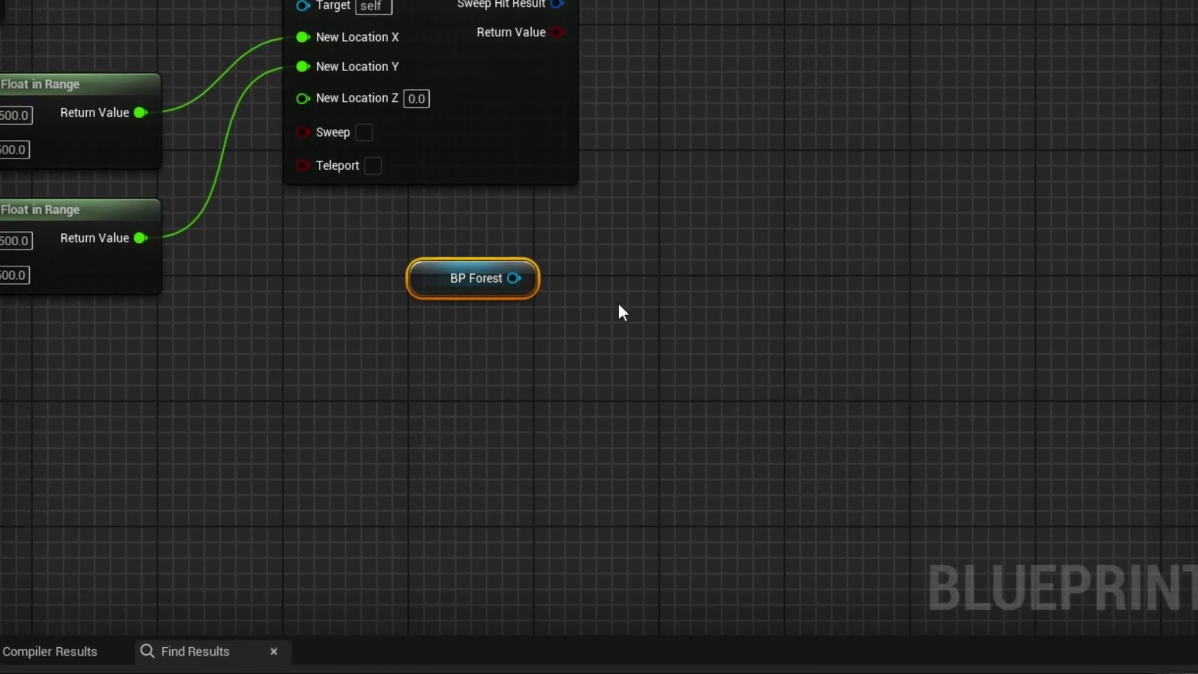
right_click_drag(619, 306, 300, 290)
left_click_drag(208, 269, 320, 273)
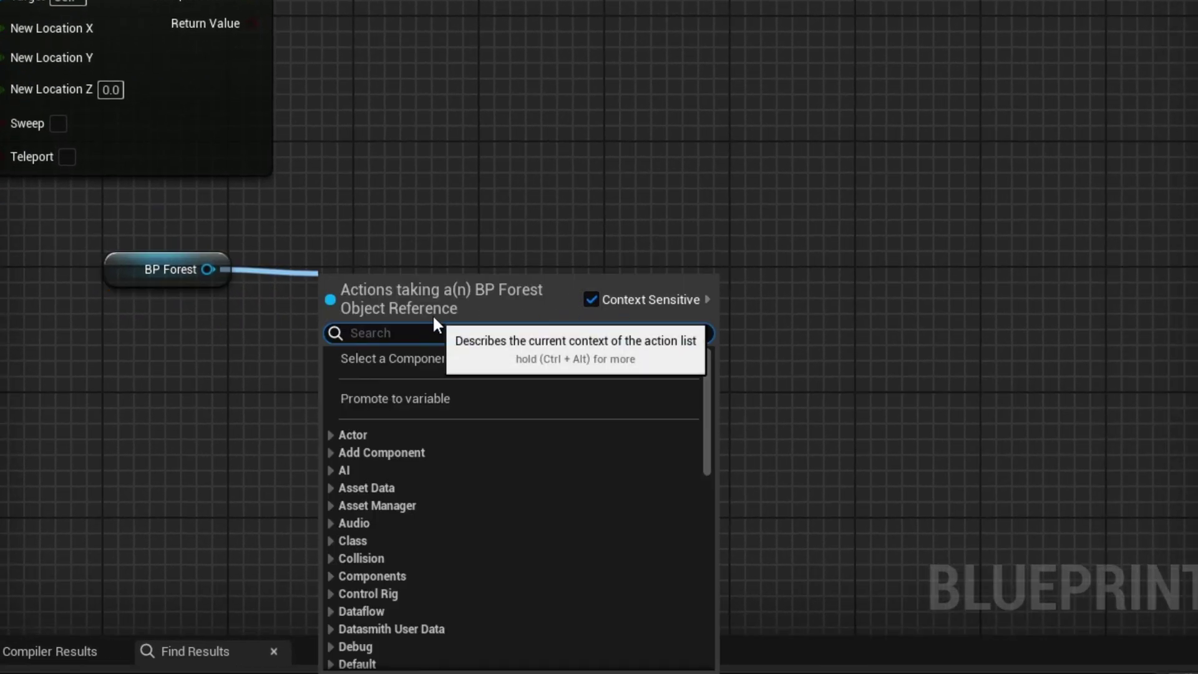
Step: Get BP Forest's PCG component and run its Generate after Set Actor Location
type("get pcg")
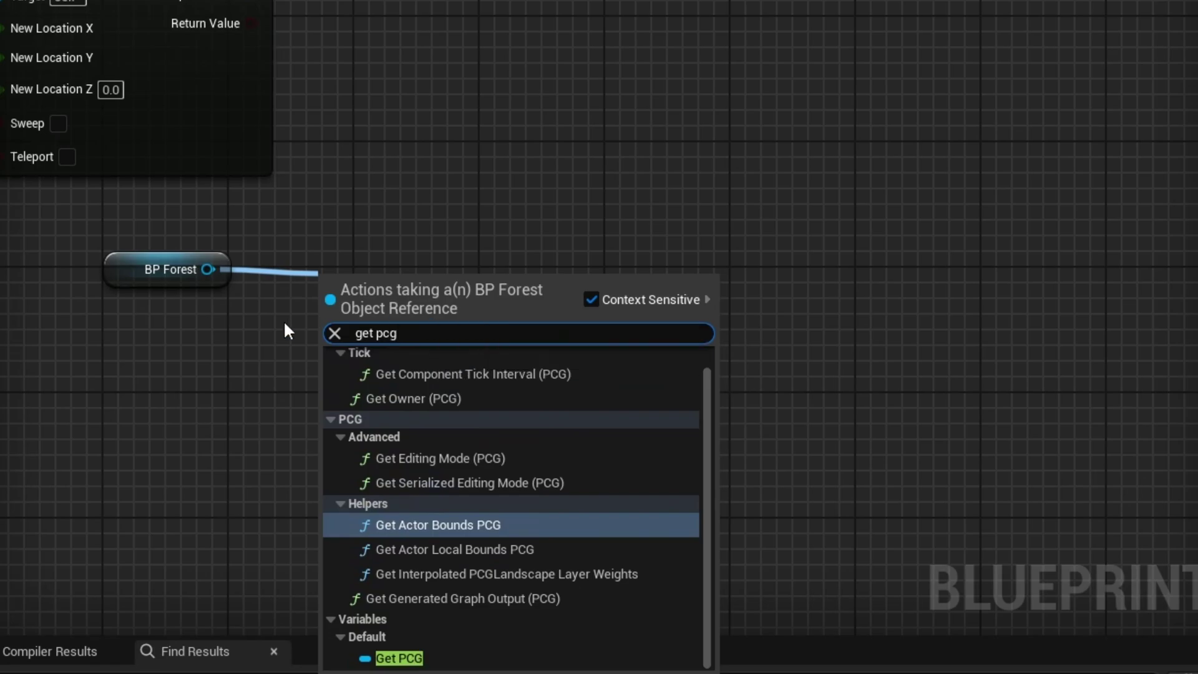
left_click(399, 658)
left_click_drag(392, 303, 618, 56)
type("gen")
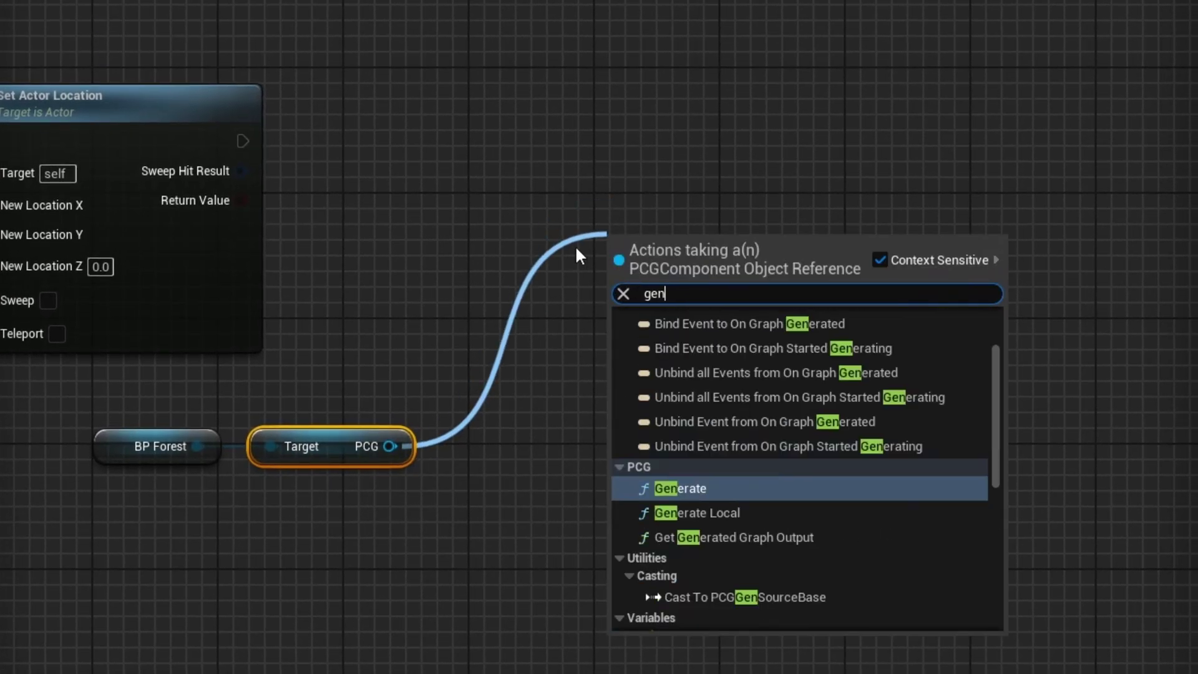
key("Return")
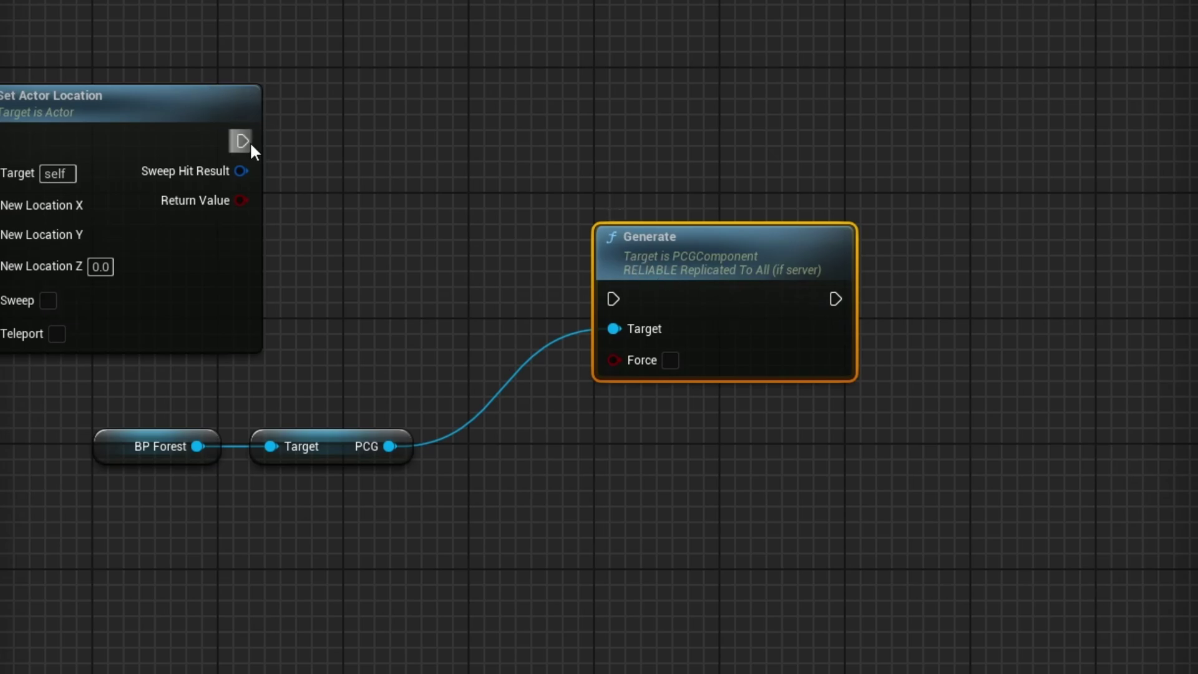
left_click_drag(249, 144, 623, 302)
left_click_drag(703, 256, 686, 97)
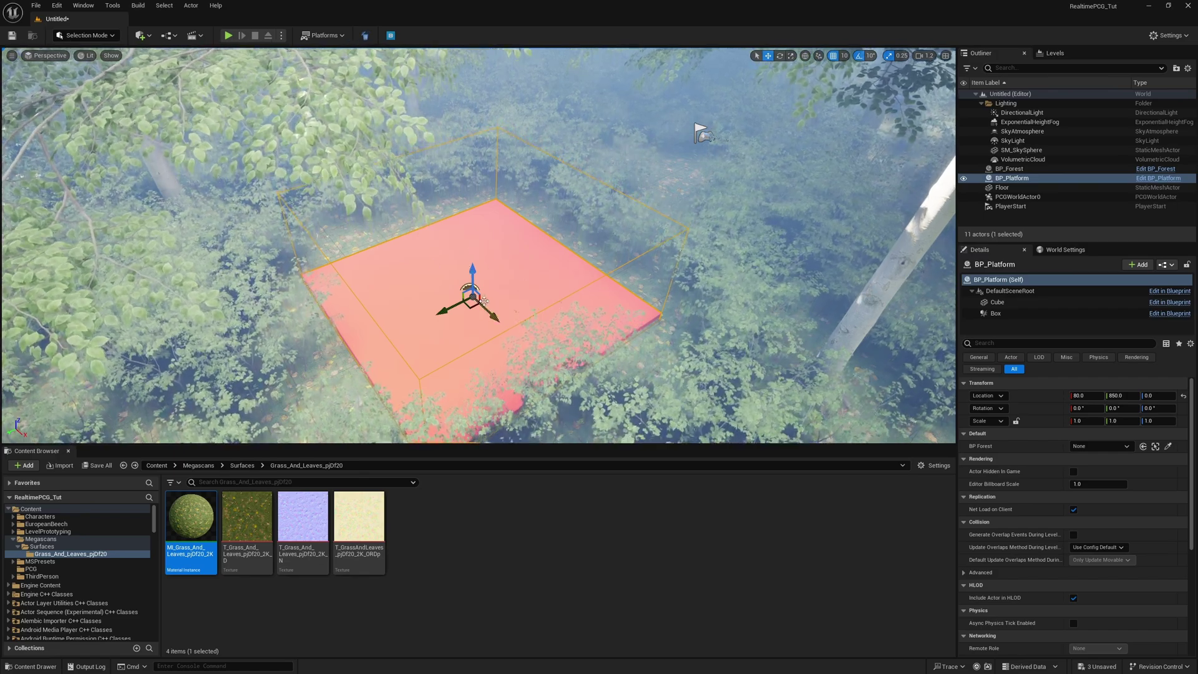
Step: Set the platform's BP Forest reference to BP_Forest, then clear it back to None
left_click(1099, 447)
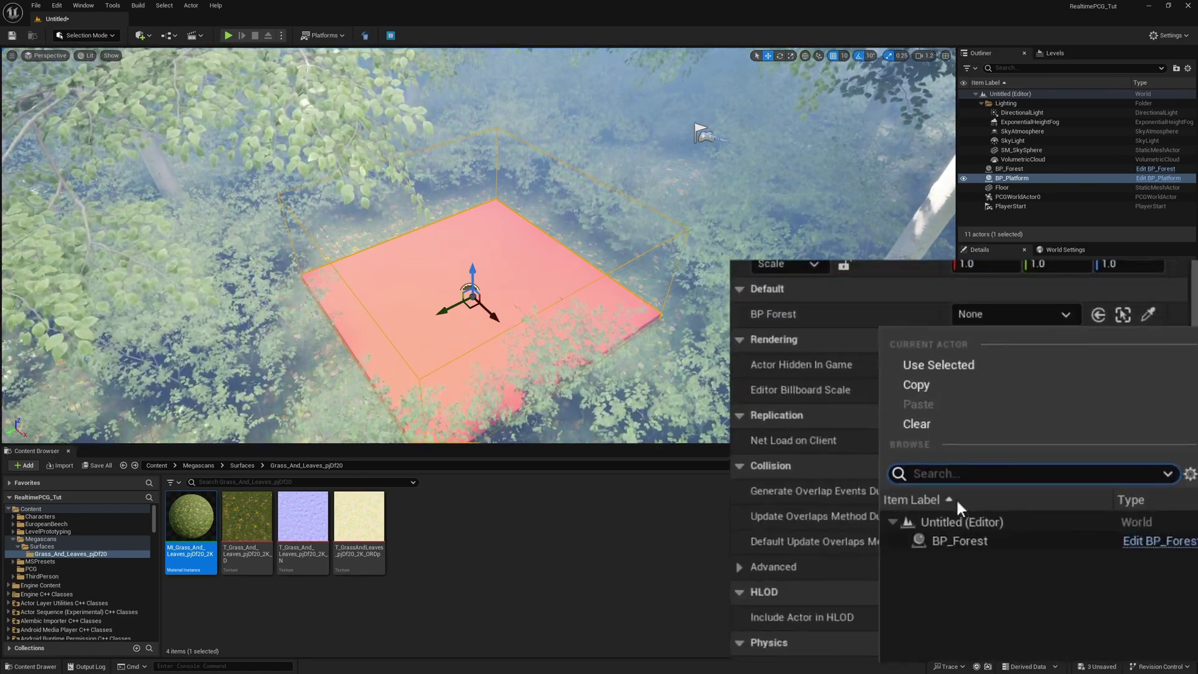
left_click(961, 541)
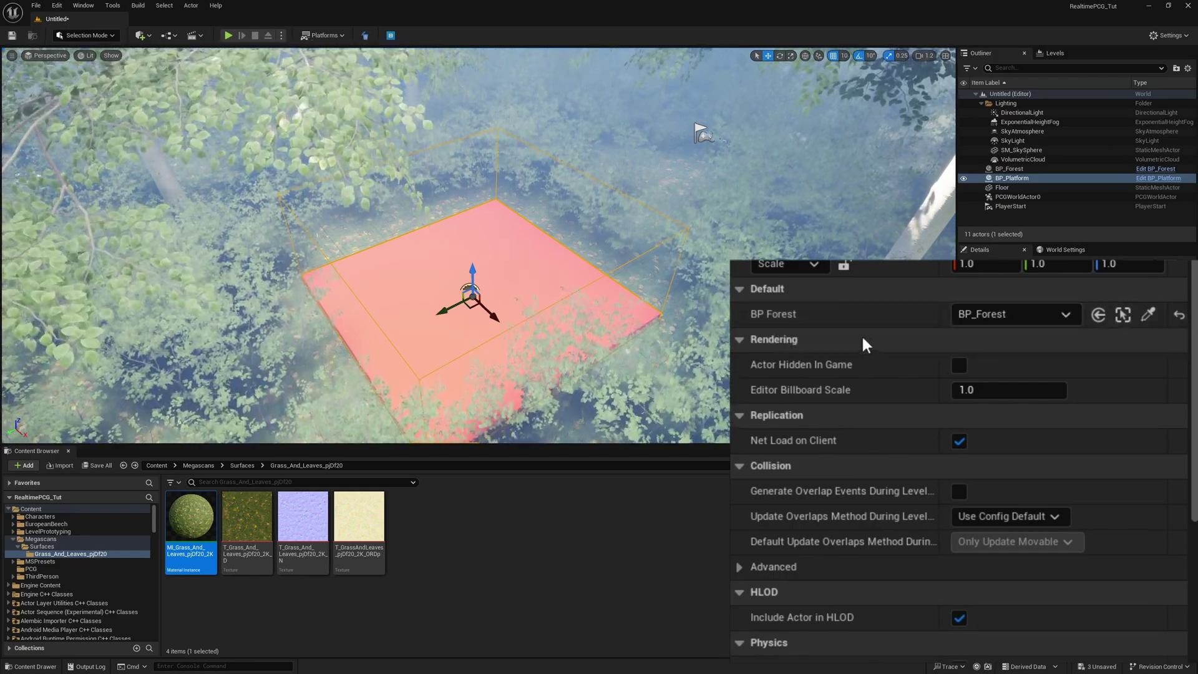
left_click(1029, 314)
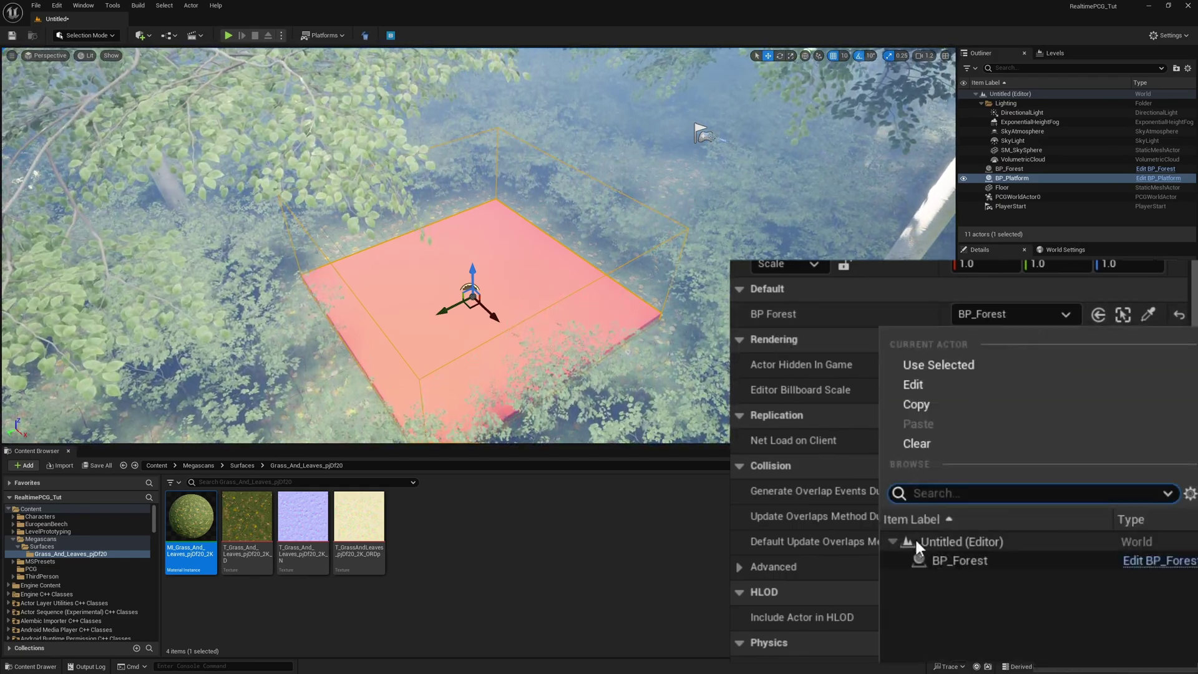
left_click(931, 444)
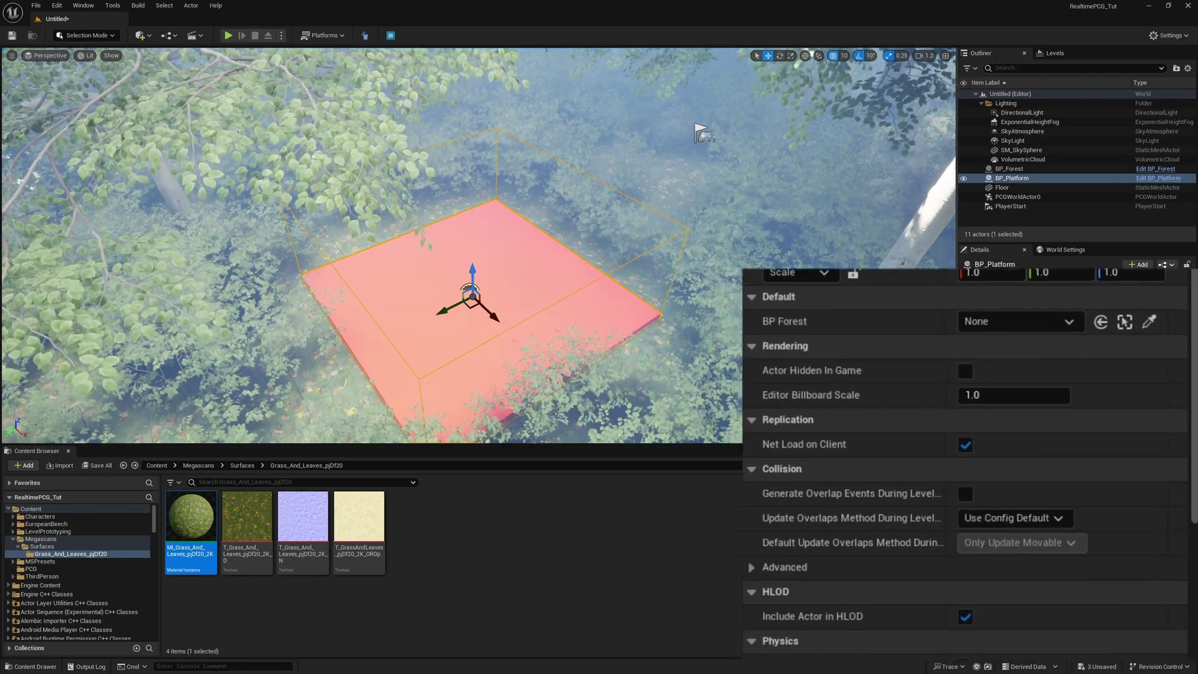
Step: Play-test with no forest assigned, stop, and close the Accessed None error log
key("alt+p")
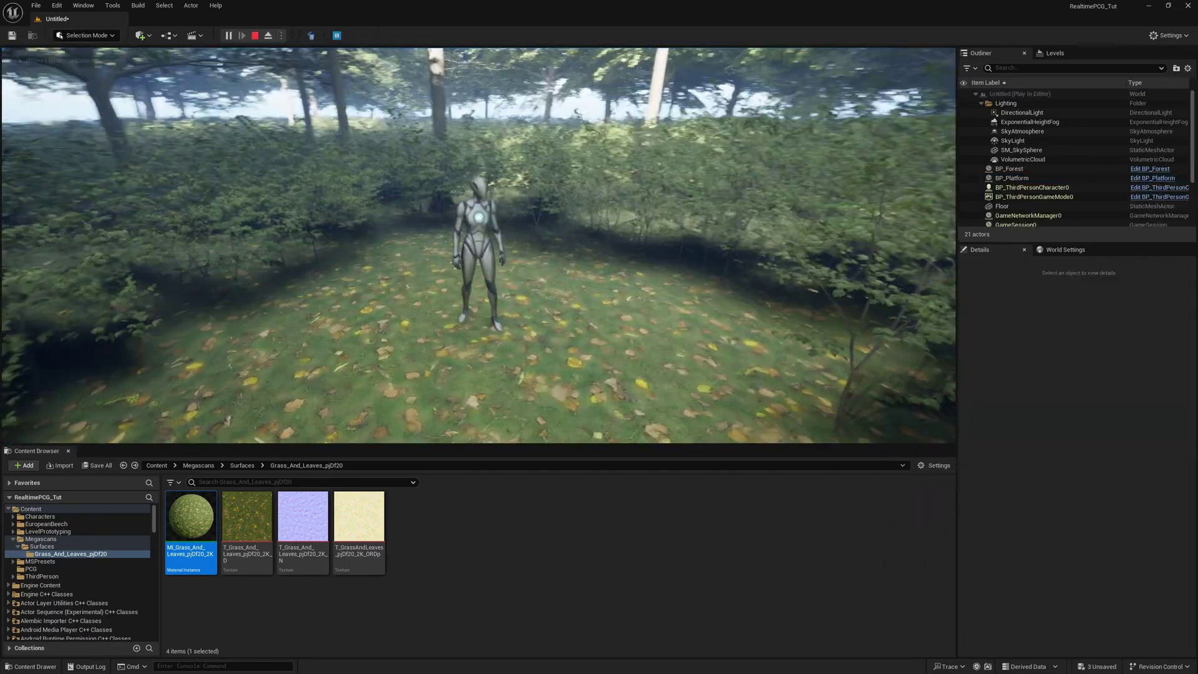
key("shift+F1")
key("Escape")
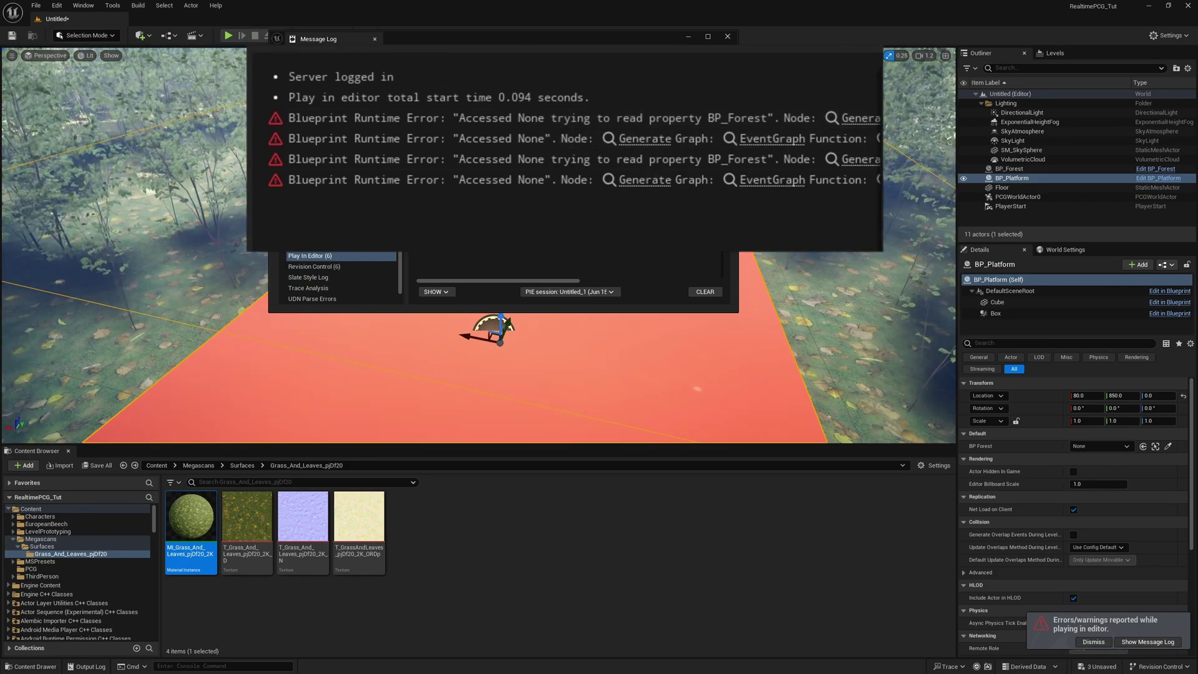
left_click(727, 37)
left_click(1100, 447)
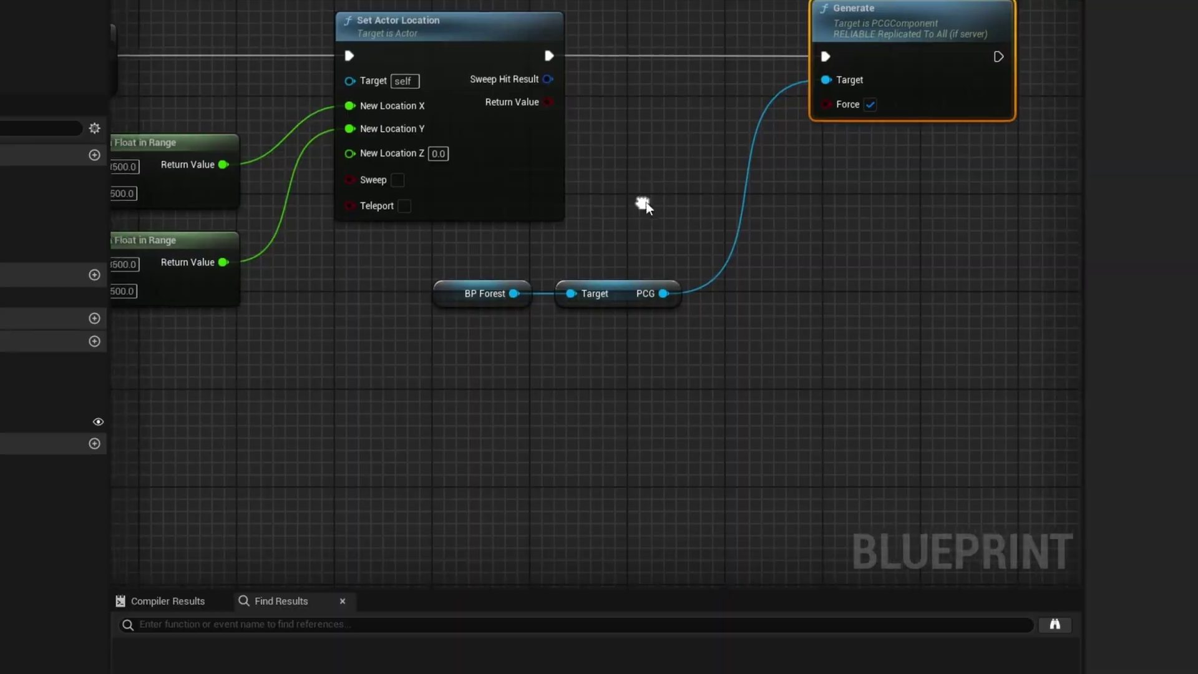
Step: Convert the BP Forest getter to a Validated Get and tidy the PCG and Generate nodes
right_click_drag(646, 203, 649, 202)
right_click_drag(281, 363, 477, 375)
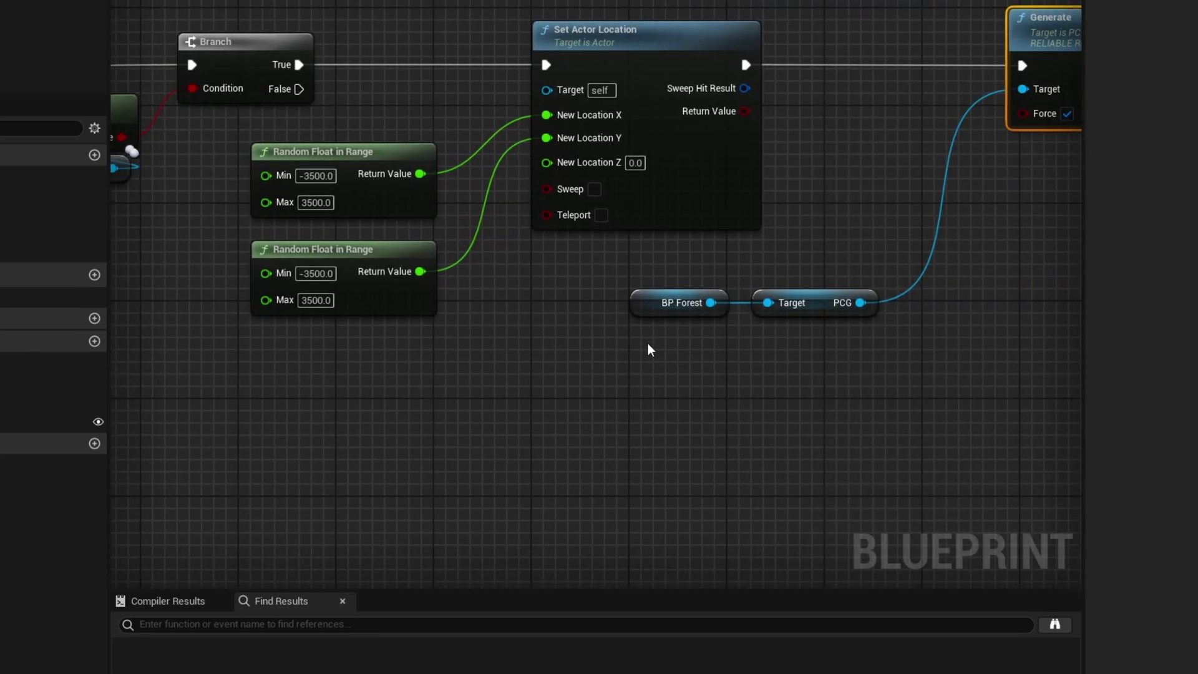
left_click_drag(641, 310, 591, 307)
right_click(597, 307)
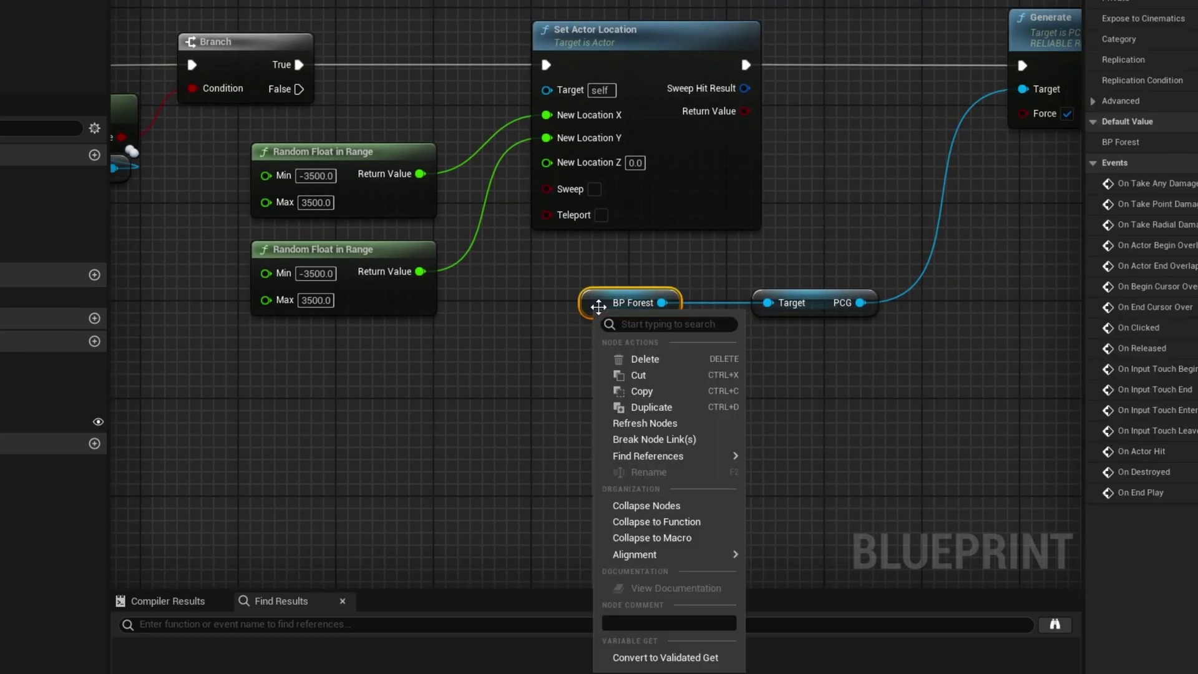
left_click(667, 658)
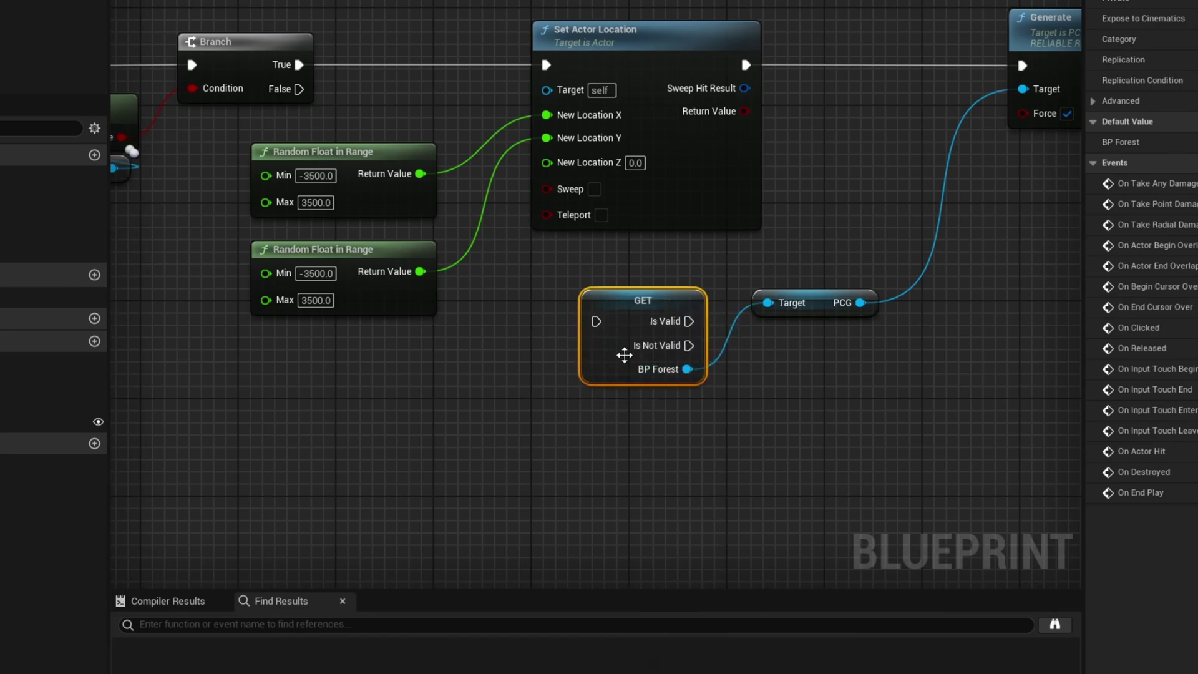
left_click_drag(623, 350, 382, 119)
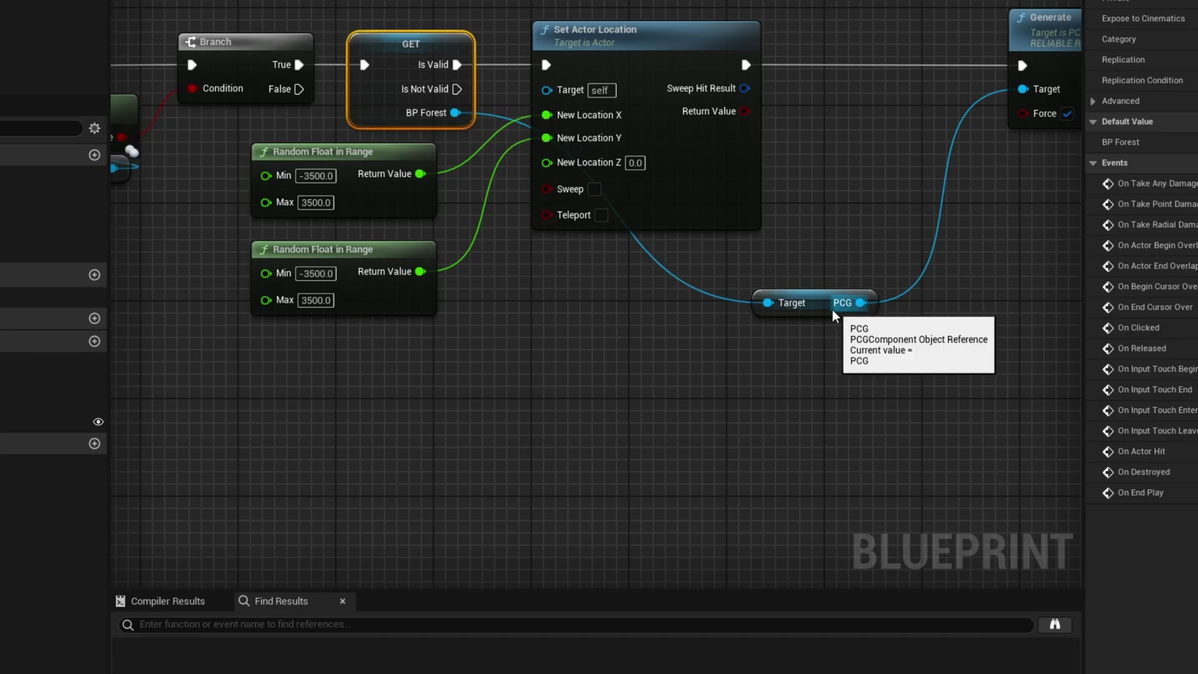
left_click_drag(811, 304, 660, 271)
right_click_drag(660, 271, 482, 257)
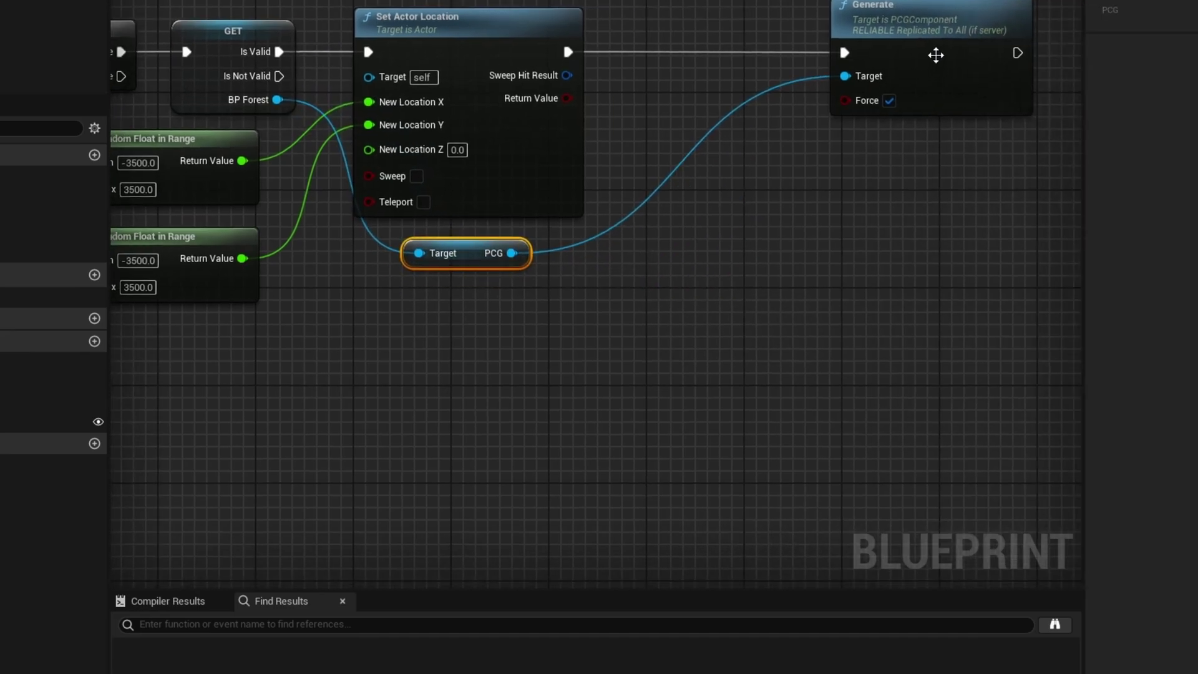
left_click_drag(936, 54, 757, 55)
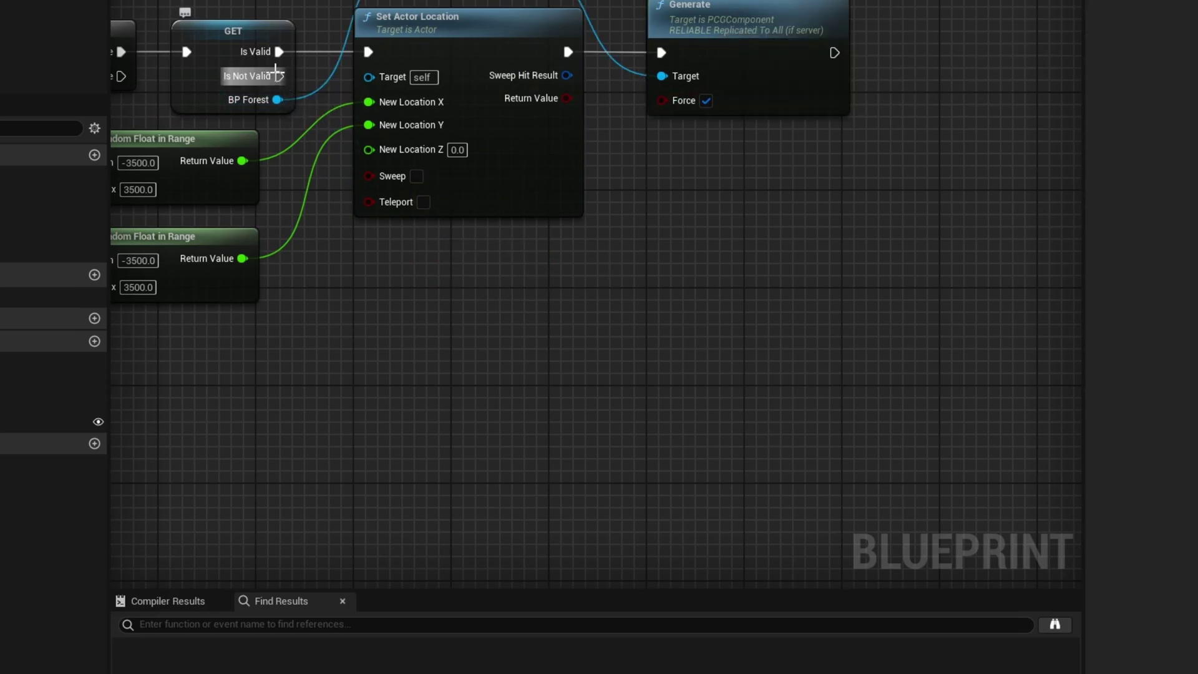
Step: Add a Print String on Is Not Valid with red text and a 5 second duration
left_click_drag(279, 77, 374, 321)
type("print")
key("Return")
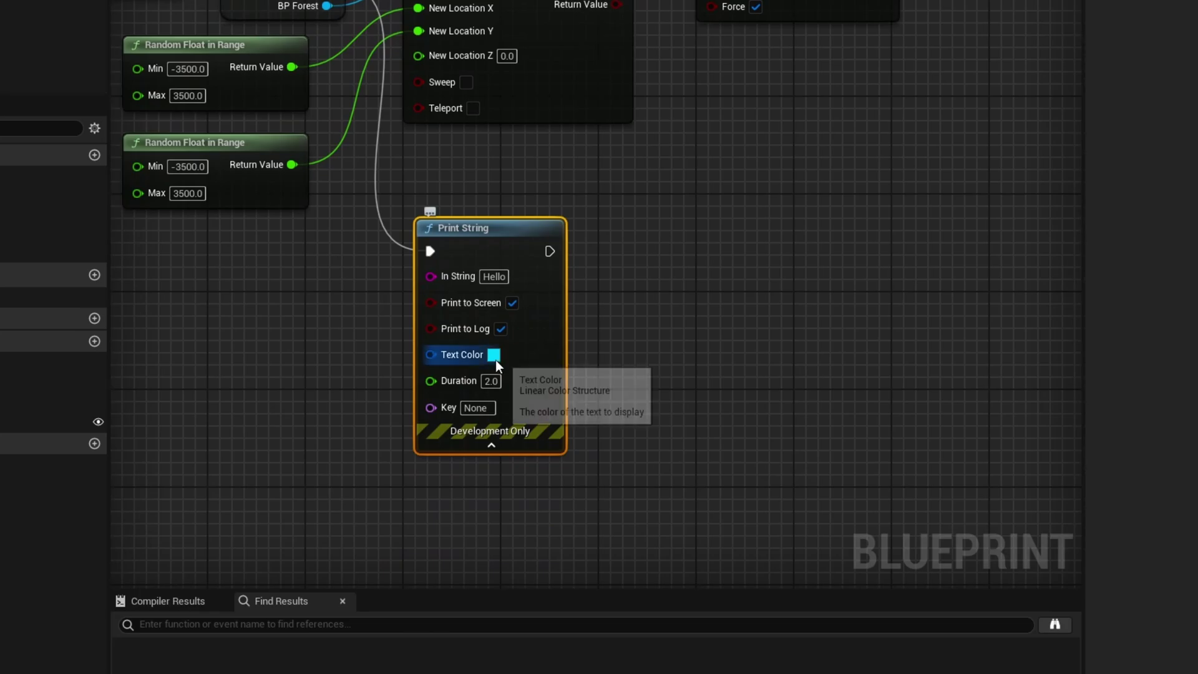
left_click(496, 360)
left_click_drag(653, 491, 674, 489)
left_click(733, 672)
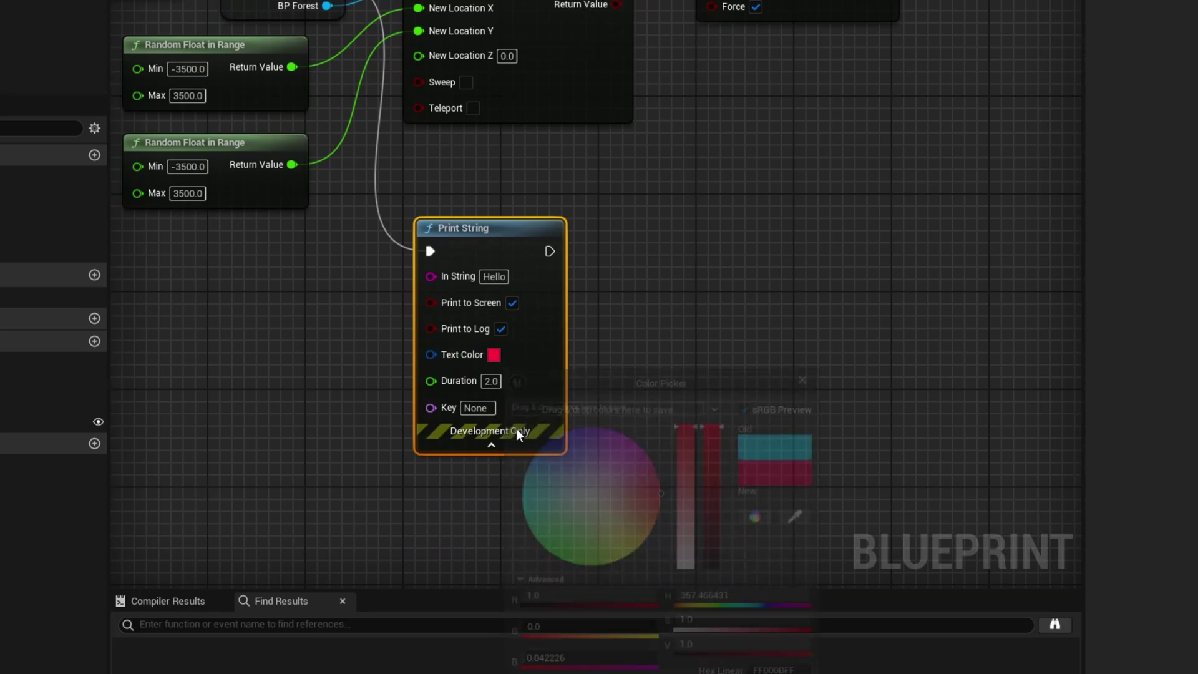
type("5")
key("Return")
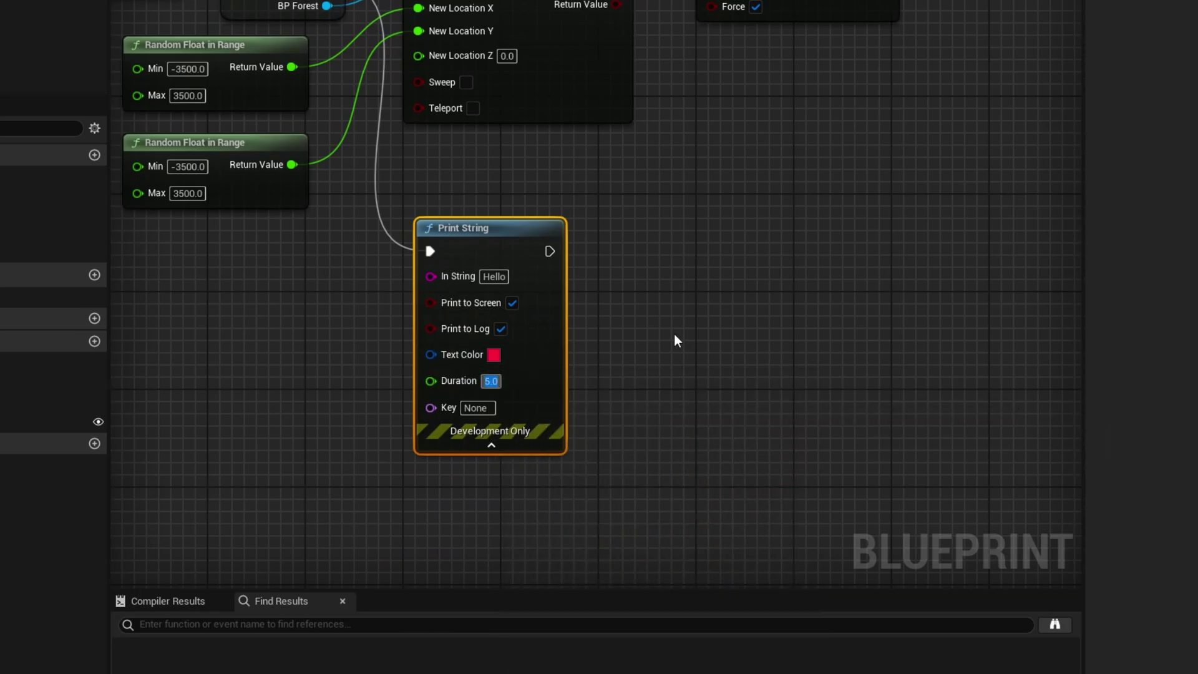
left_click(493, 276)
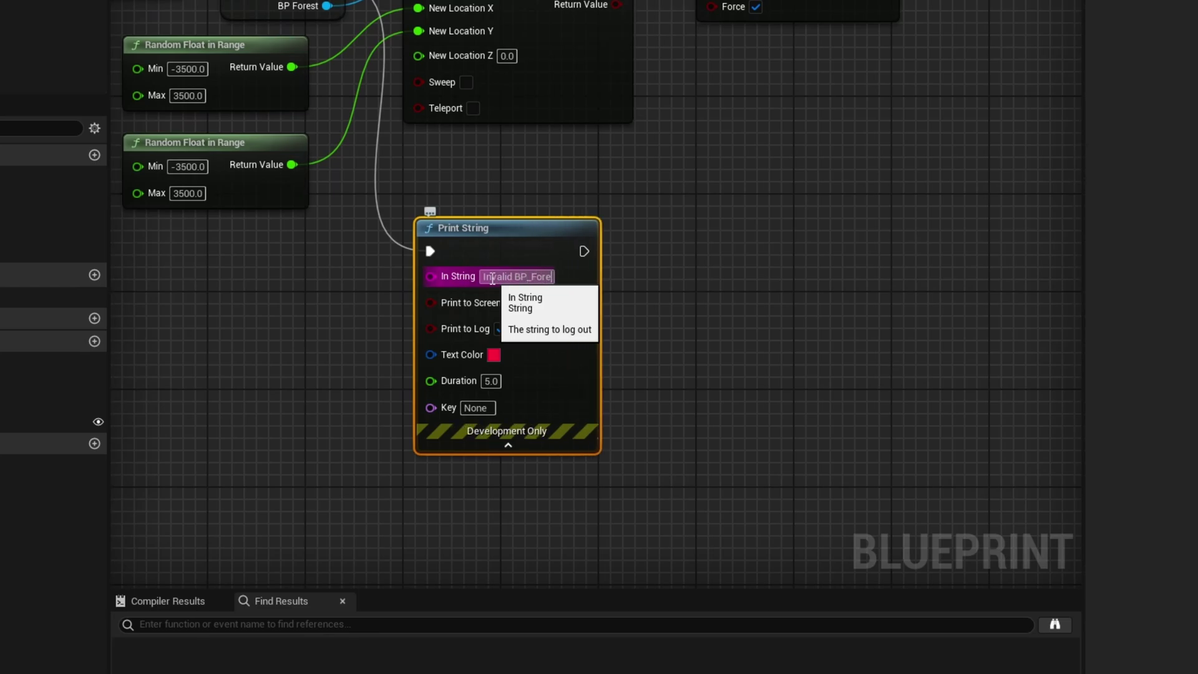
Step: Finish the warning message text and clear the platform's BP Forest reference
type("st Actor reference")
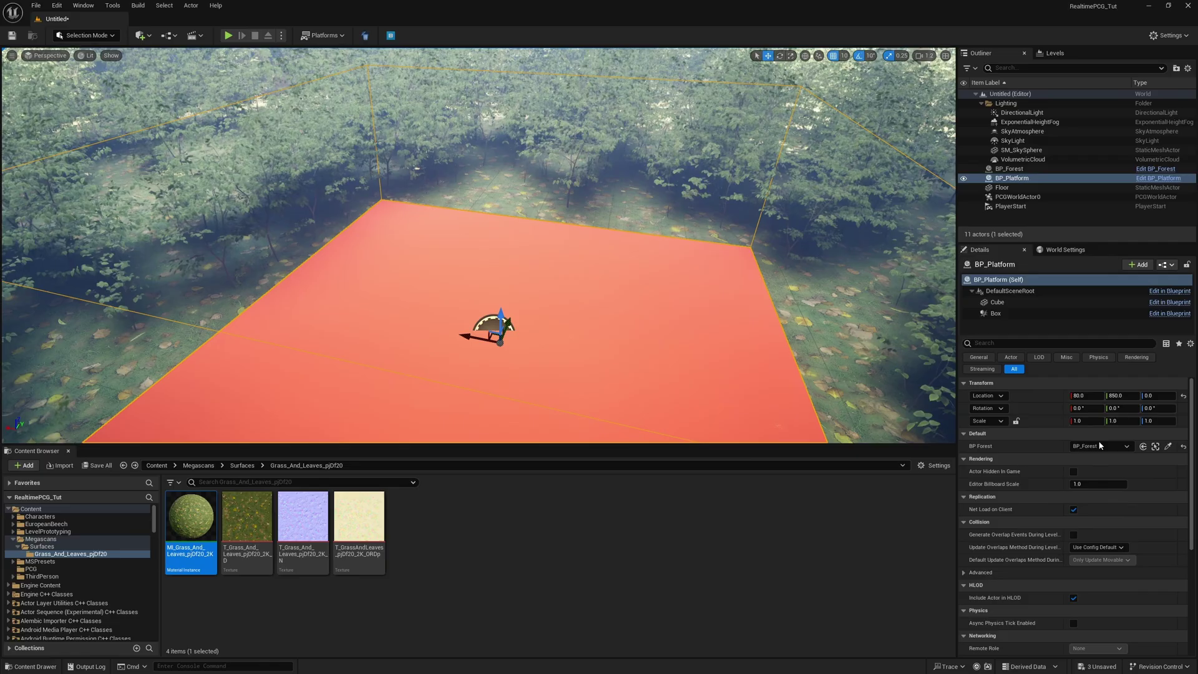
left_click(1109, 447)
left_click(1063, 511)
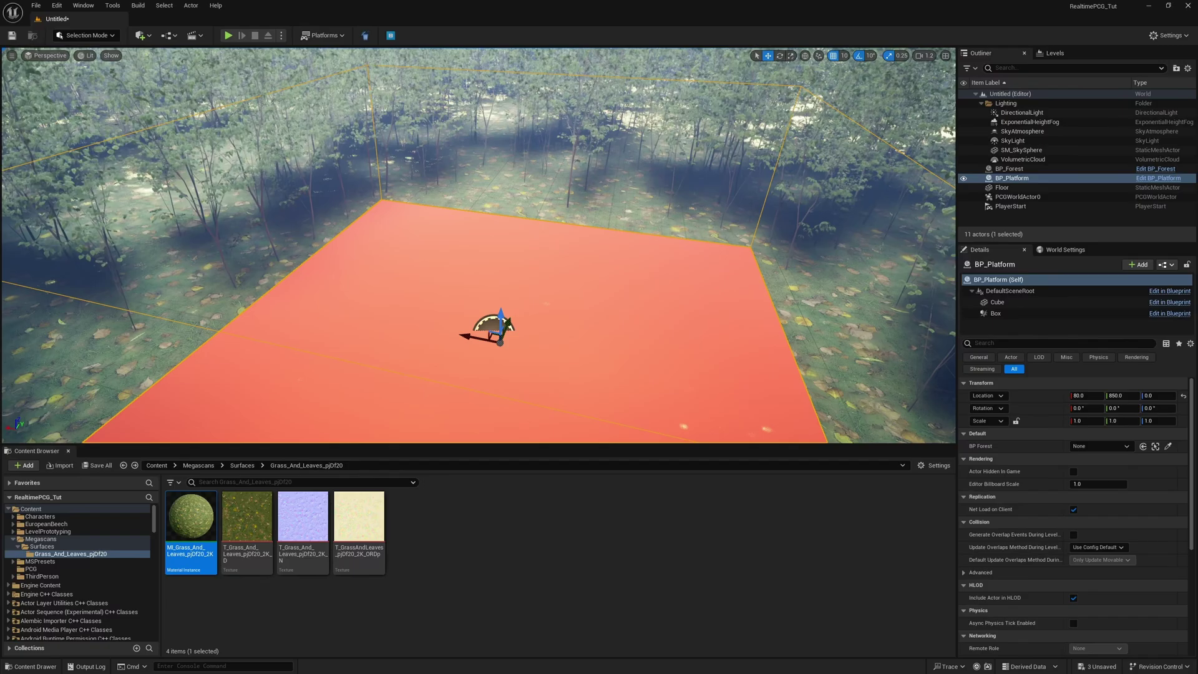
Step: Play the level twice, running forward to check the red invalid-forest warning
key("alt+p")
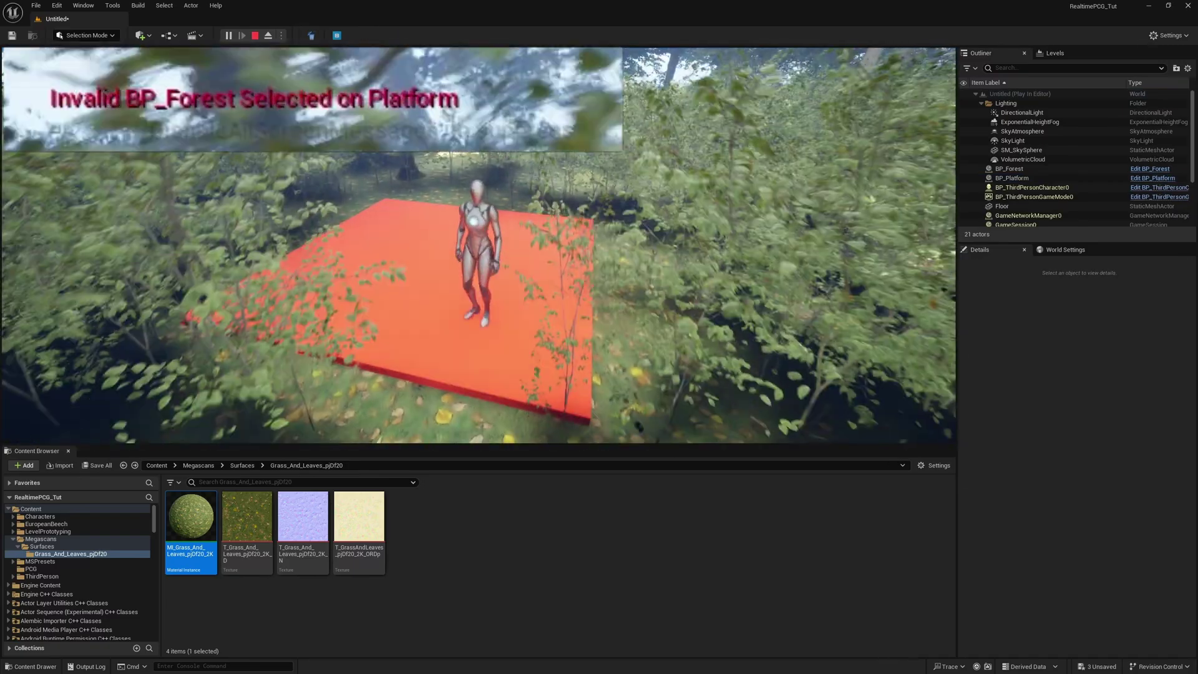
key("Escape")
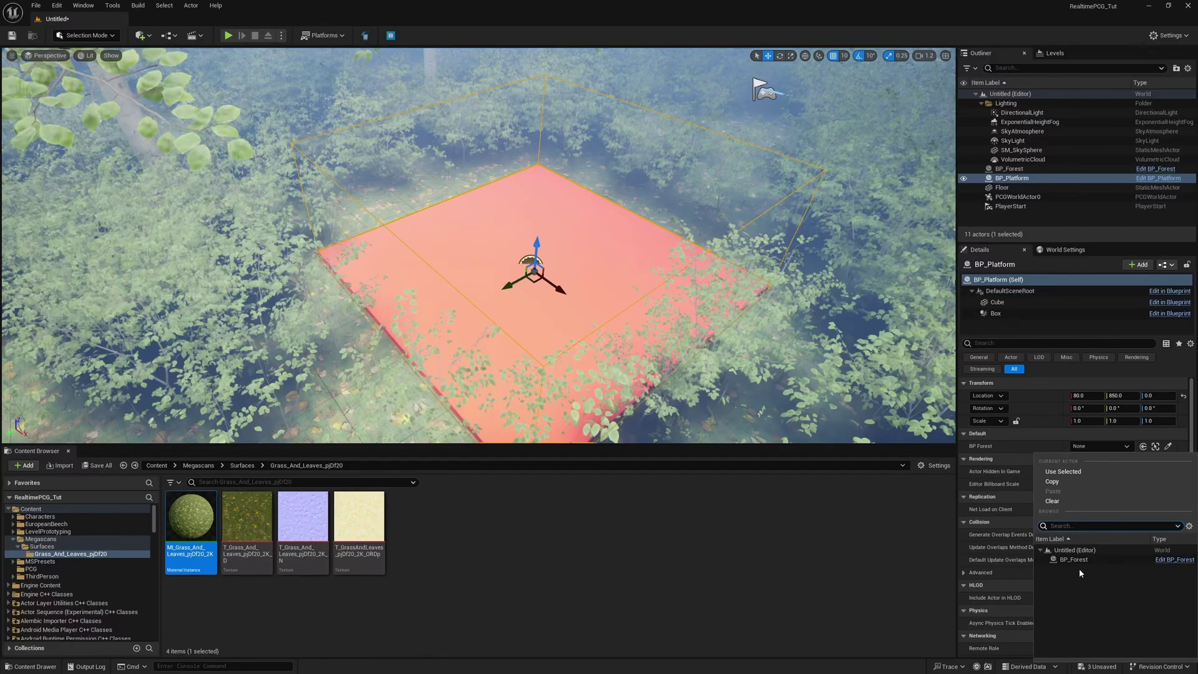
key("alt+p")
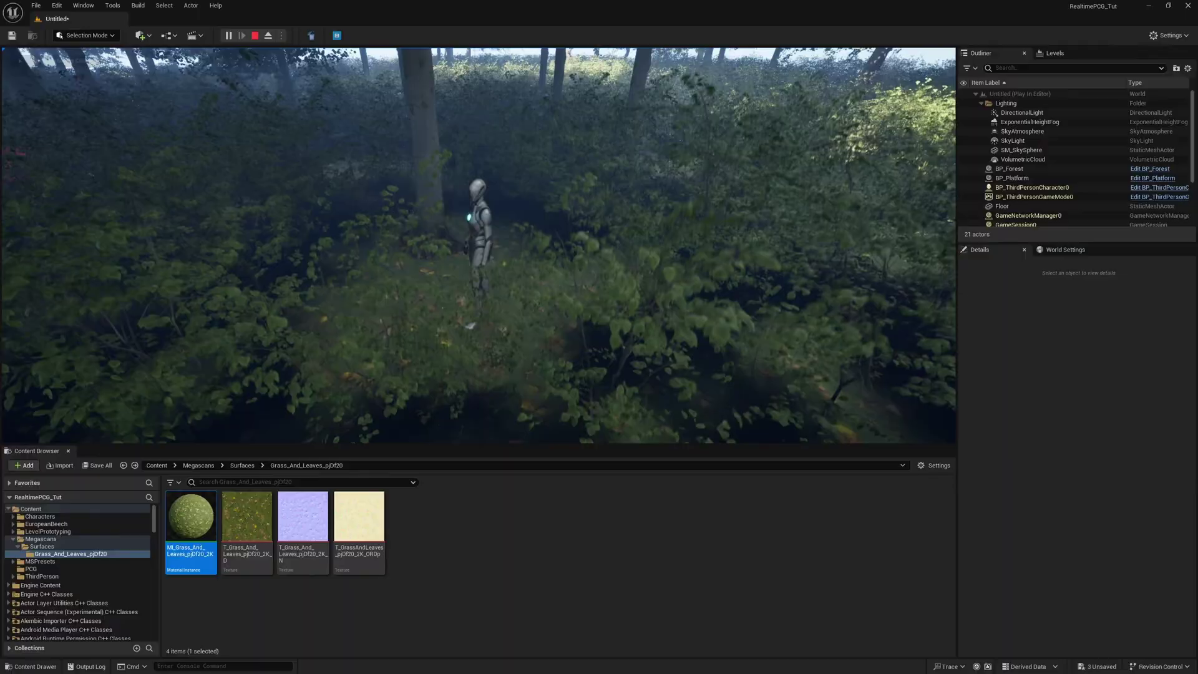
key("w")
key("w")
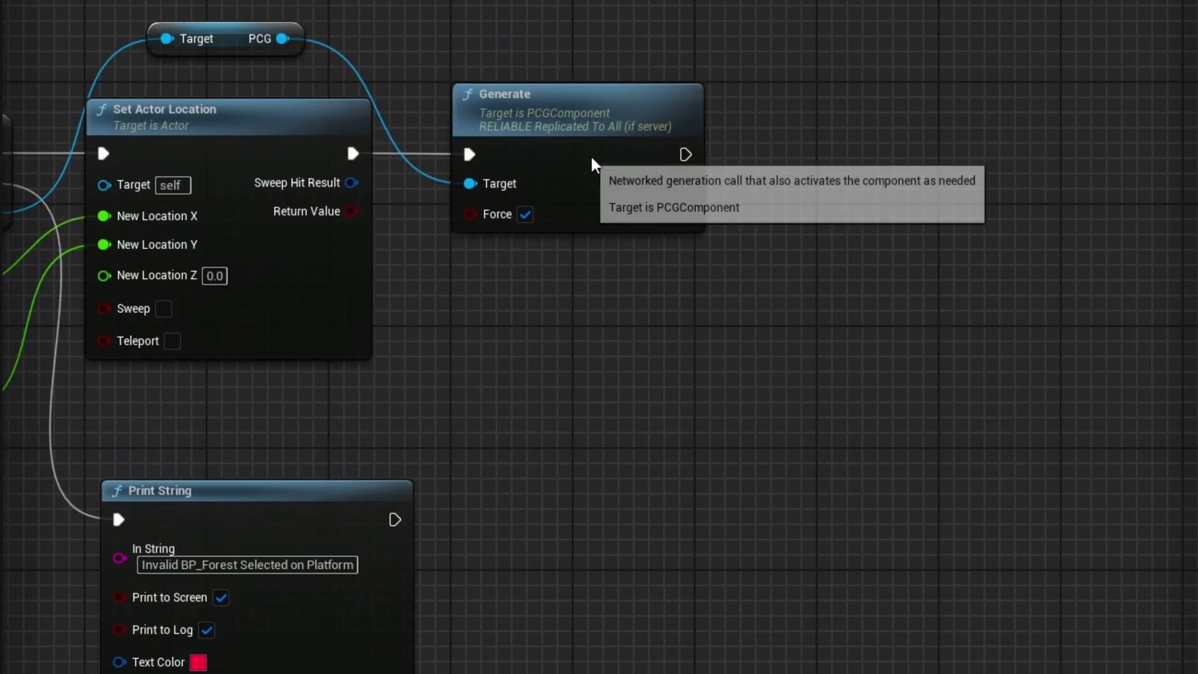
Step: Add a Set Seed node on the PCG component, run after Set Actor Location
left_click_drag(593, 156, 1049, 155)
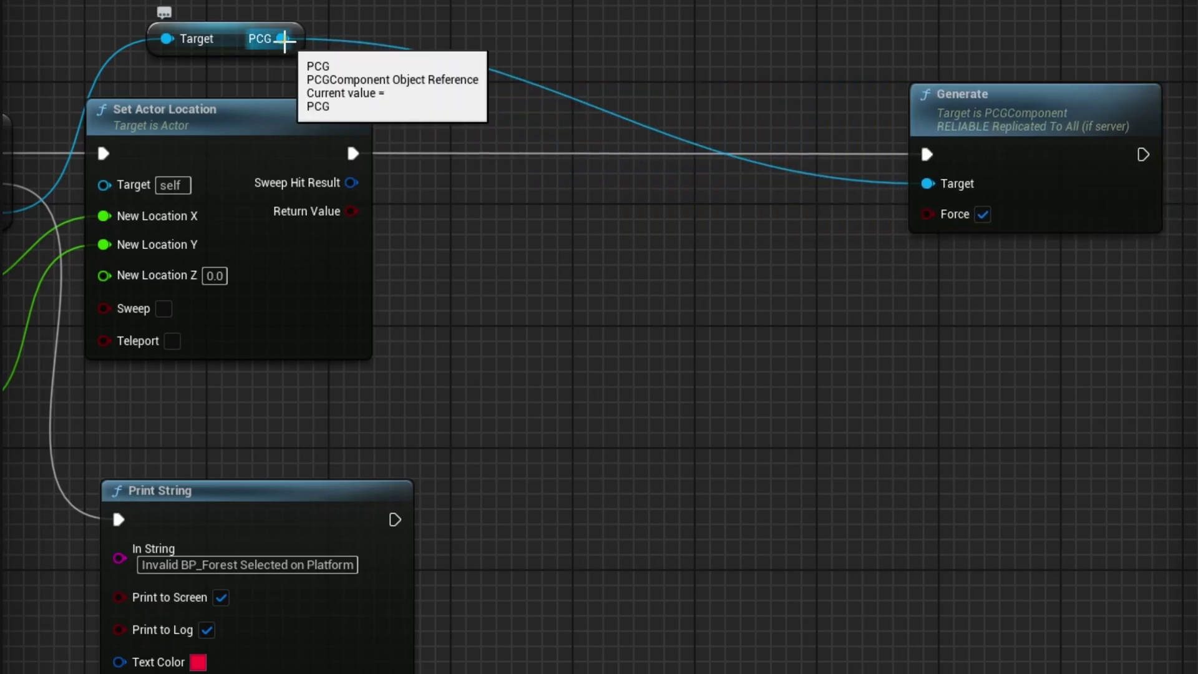
left_click_drag(283, 39, 589, 226)
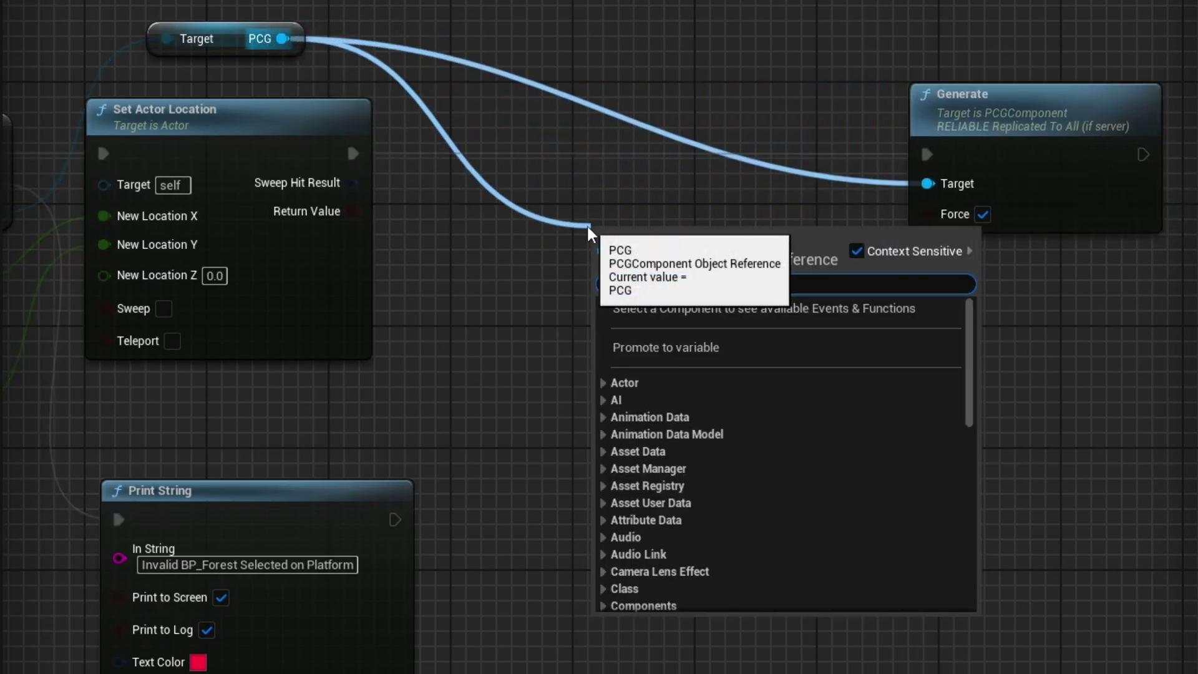
type("set seed")
key("Return")
left_click_drag(661, 156, 629, 156)
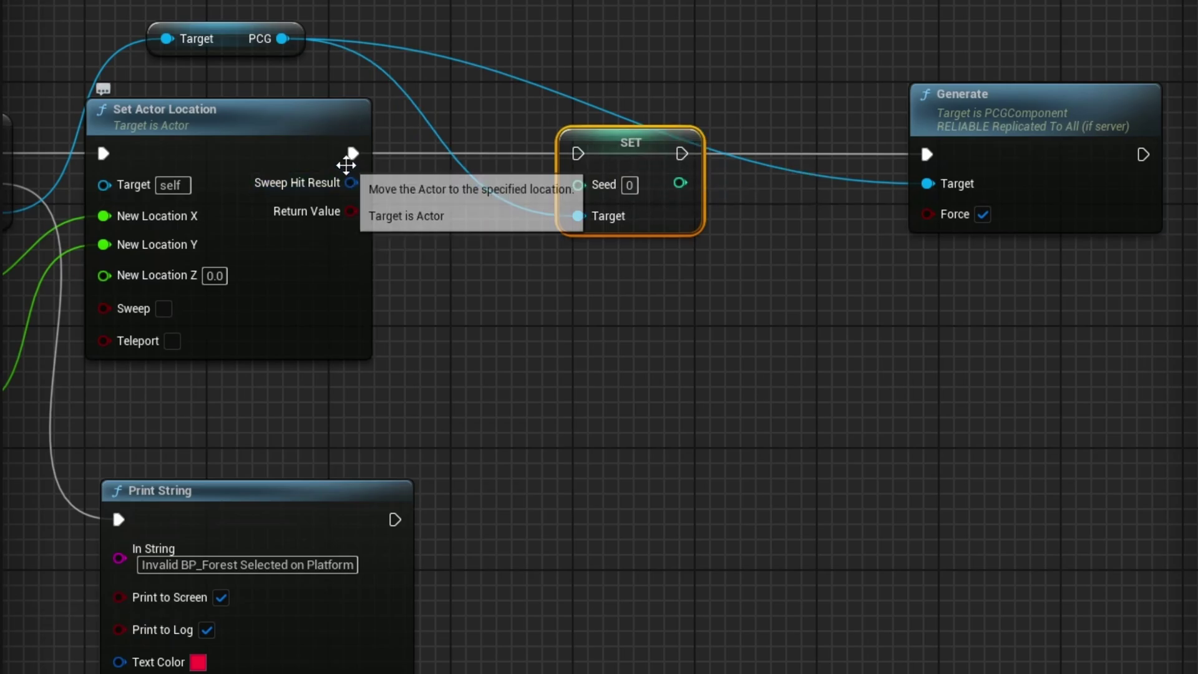
left_click_drag(354, 154, 577, 154)
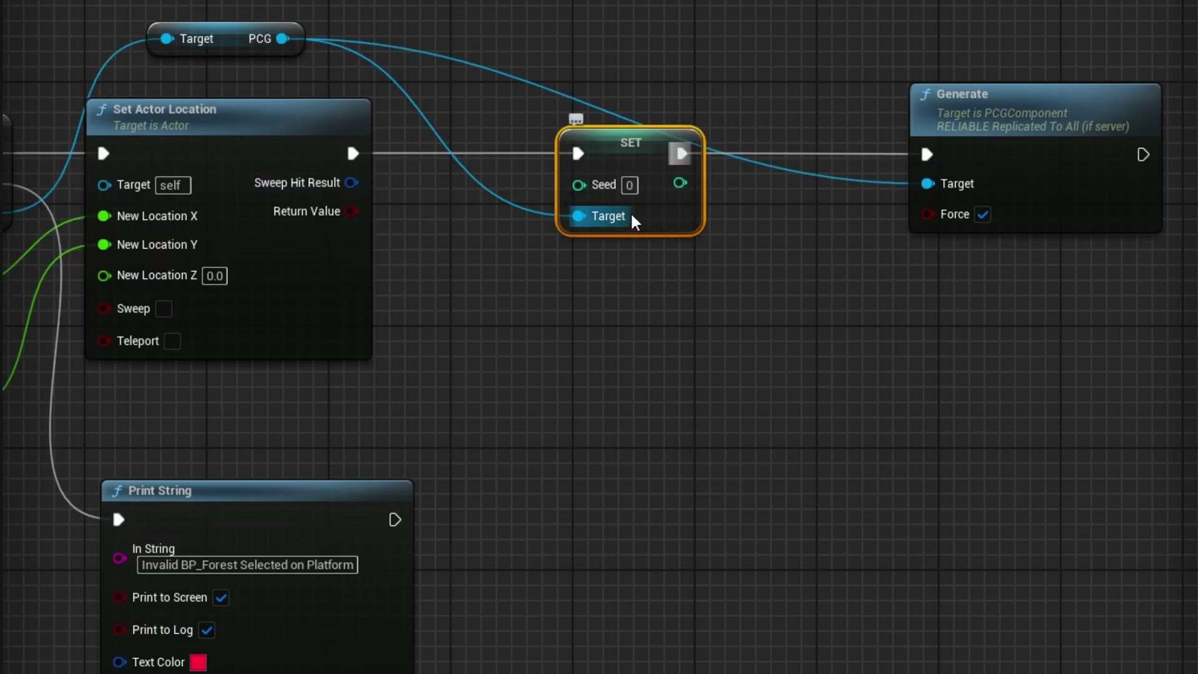
Step: Feed Seed from a Random Integer in Range with Max 9999999
left_click_drag(716, 185, 439, 283)
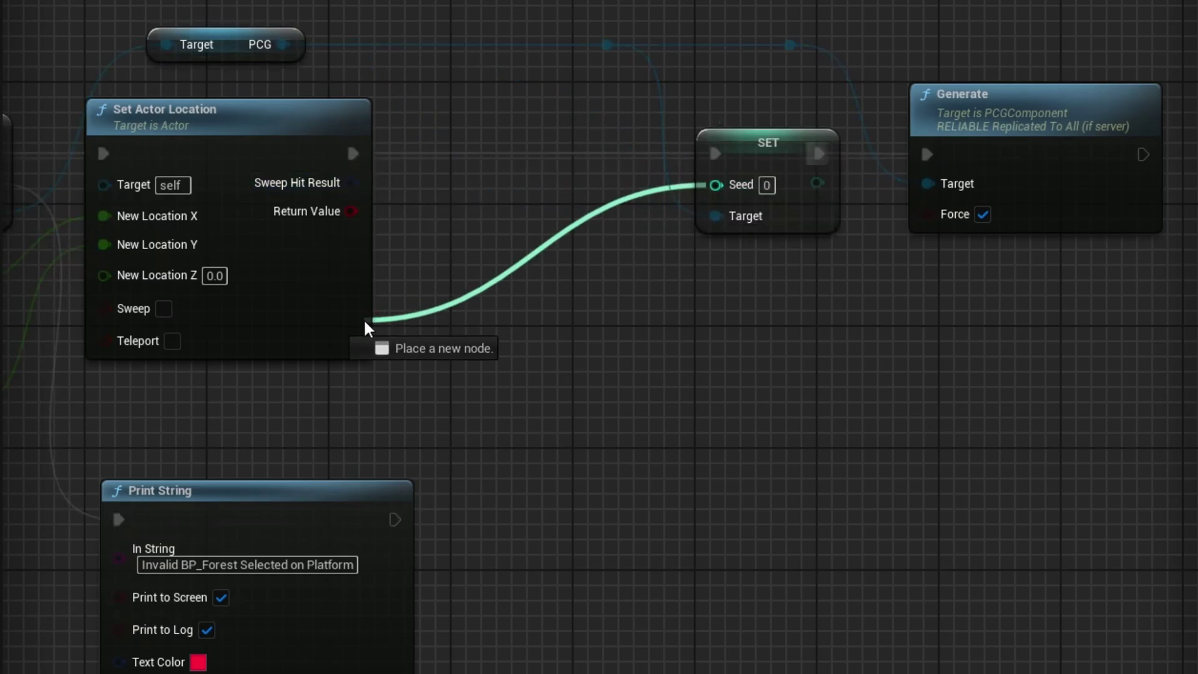
type("ra")
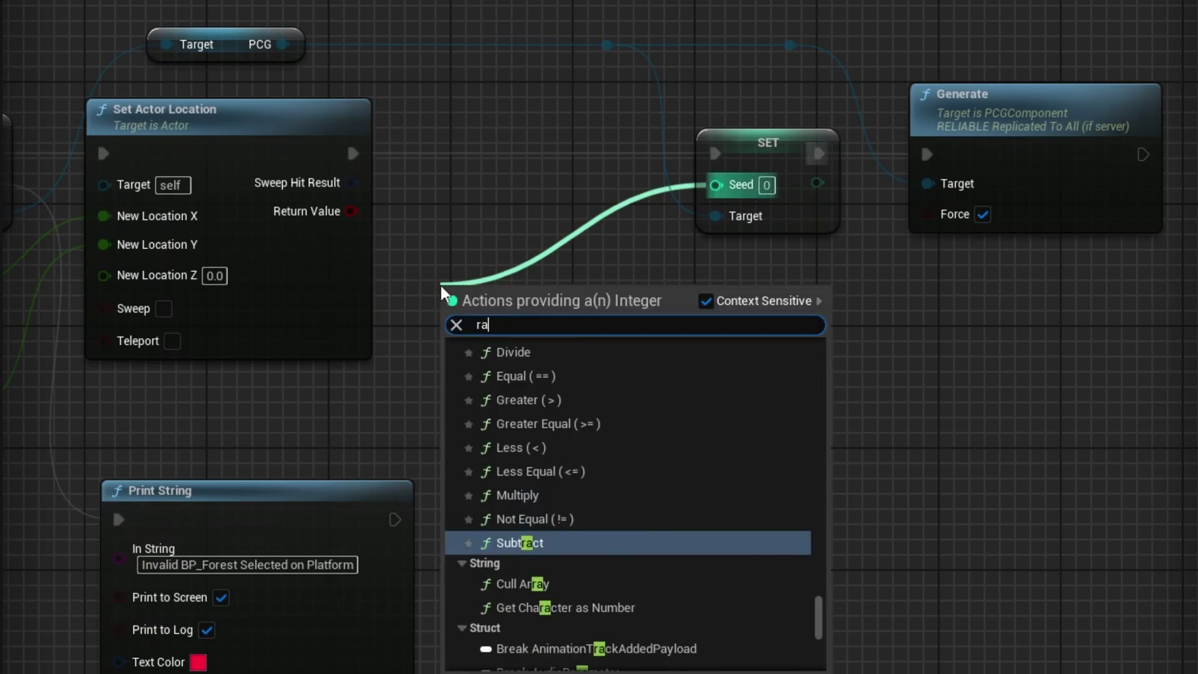
type("ndom int")
key("Down")
key("Down")
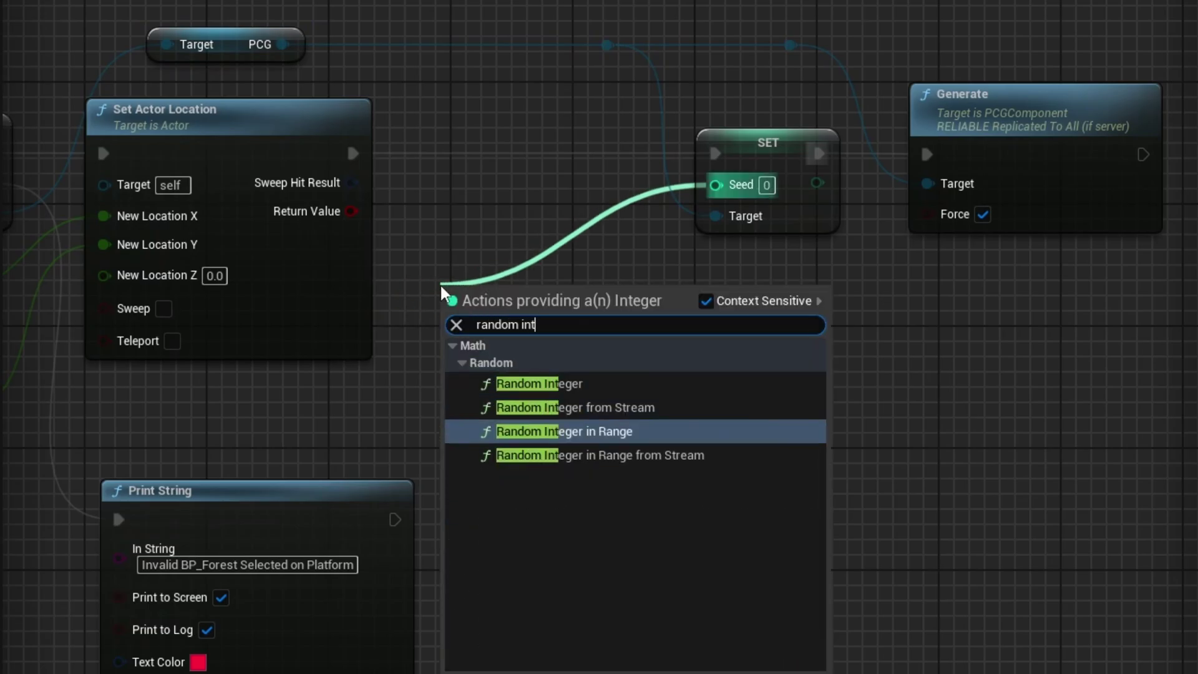
key("Return")
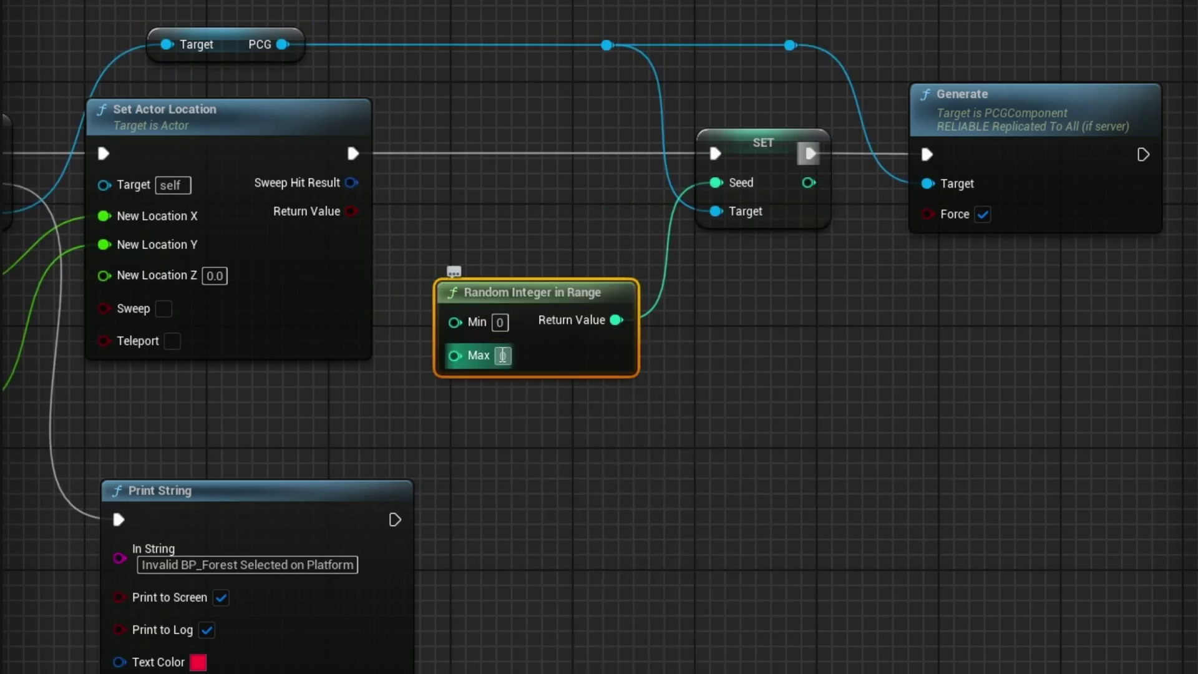
type("9999999")
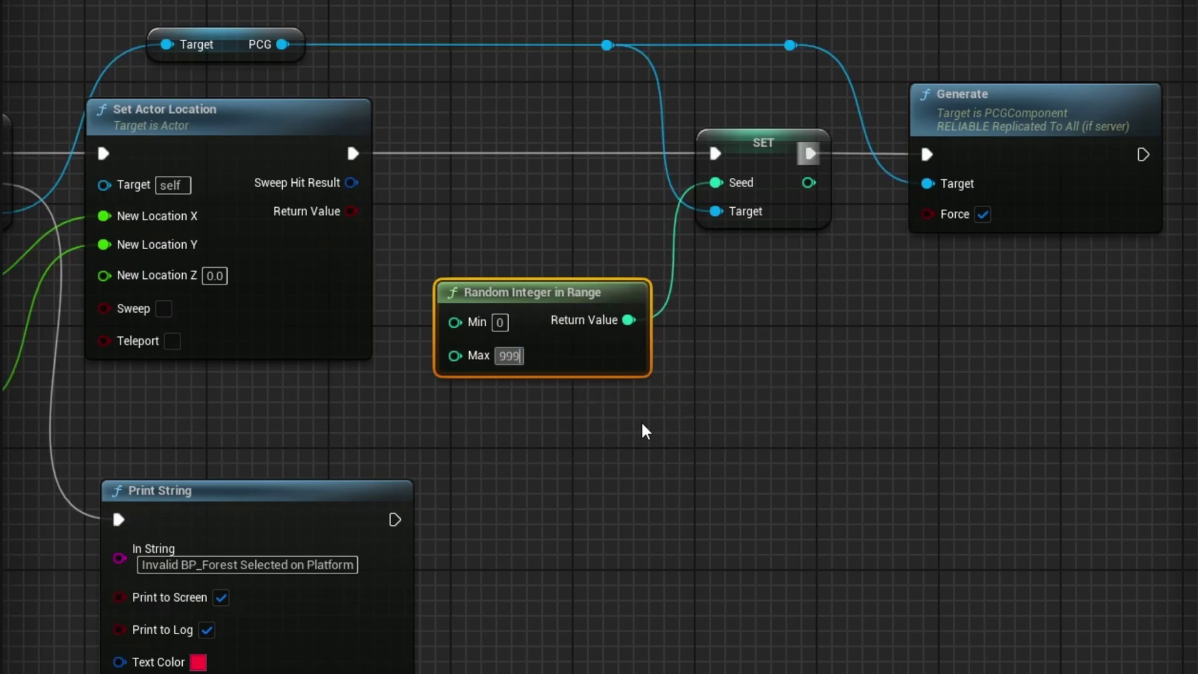
key("Return")
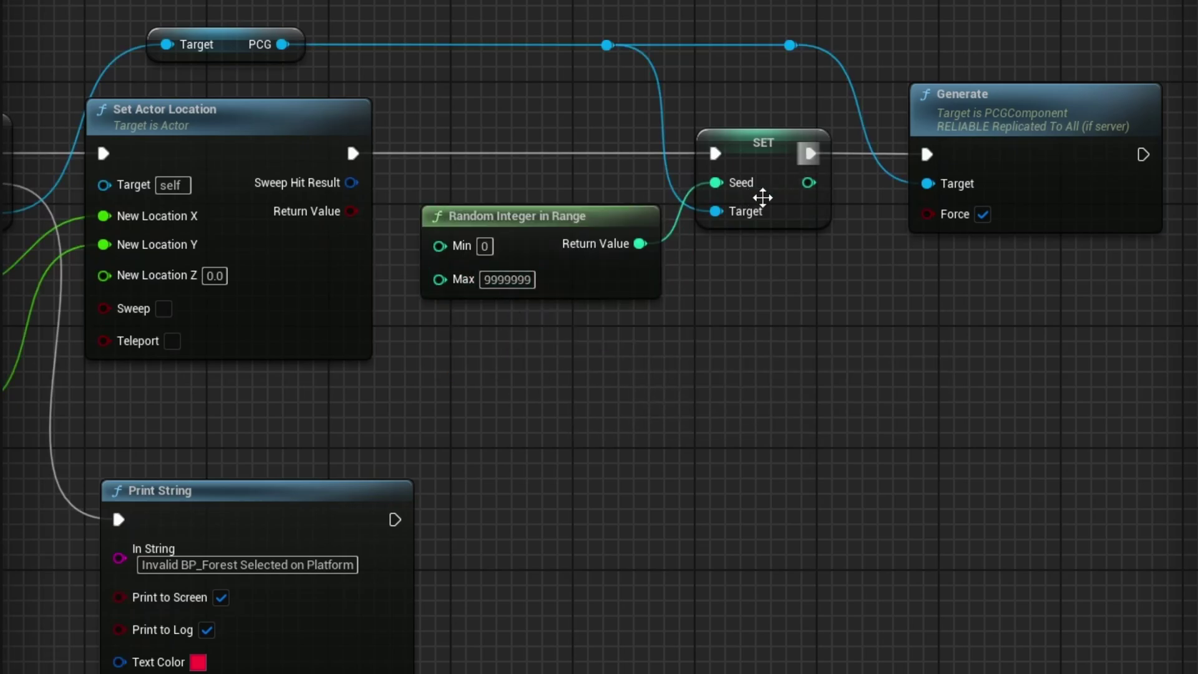